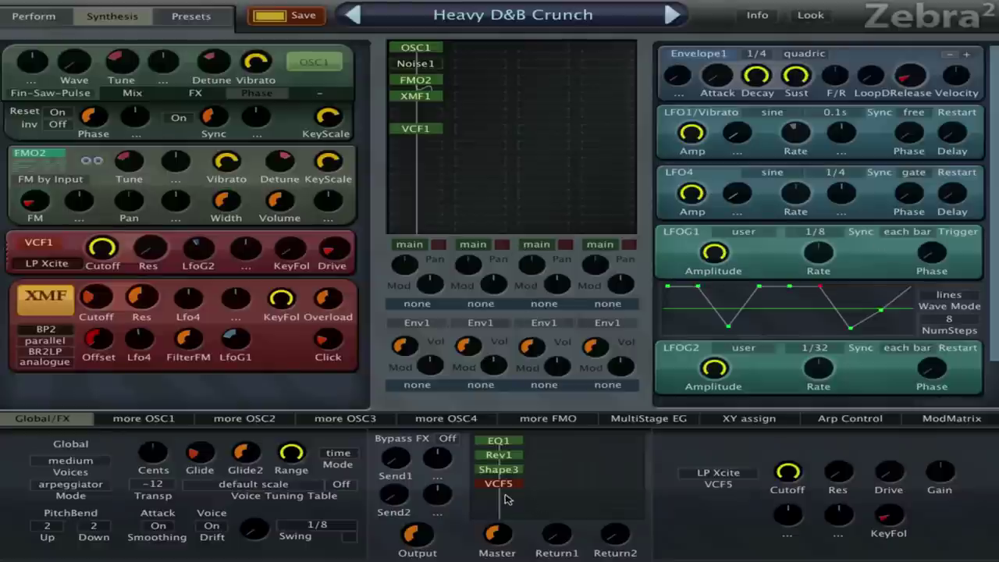
Bypass the VCF1, XMF1 and FMO2 modules in the main grid to isolate OSC1.
double_click(431, 130)
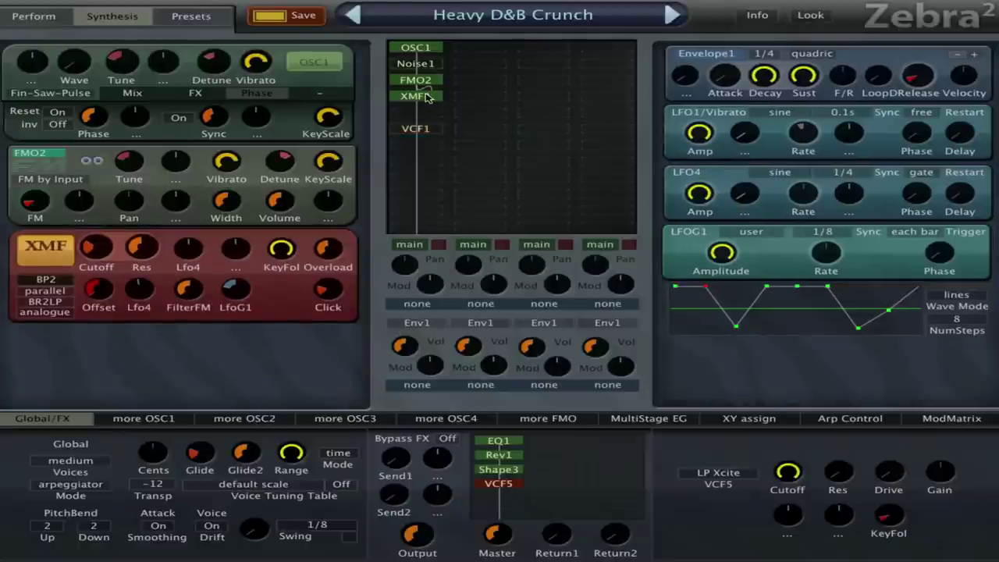
double_click(426, 96)
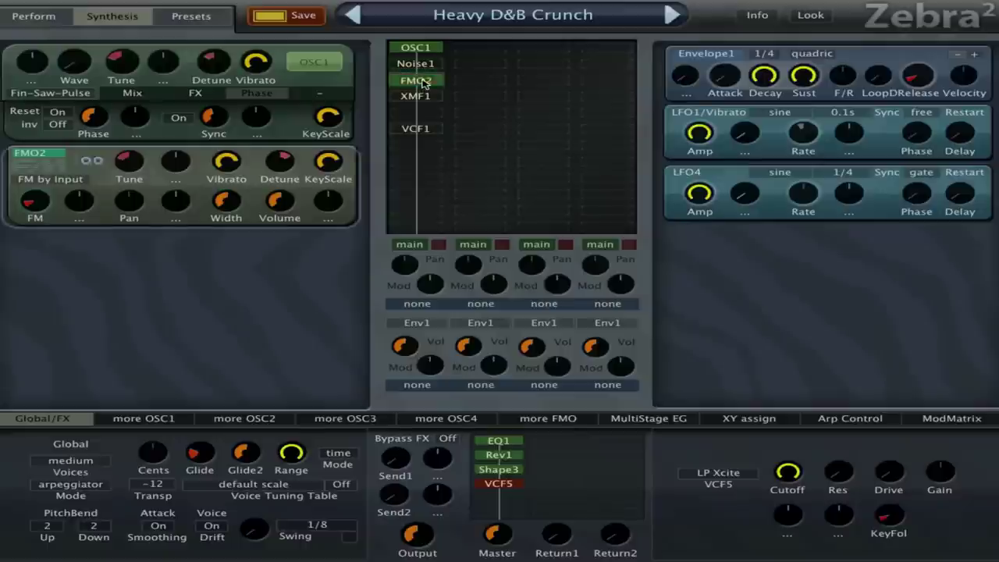
double_click(424, 81)
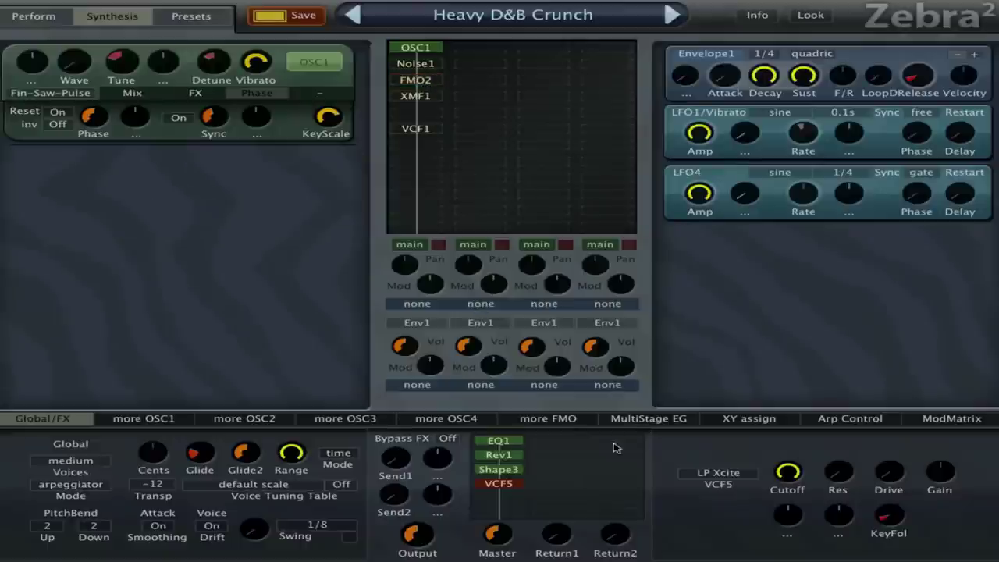
Bypass the VCF5, Rev1 and EQ1 modules in the effects grid and keep Shape3 active.
click(509, 470)
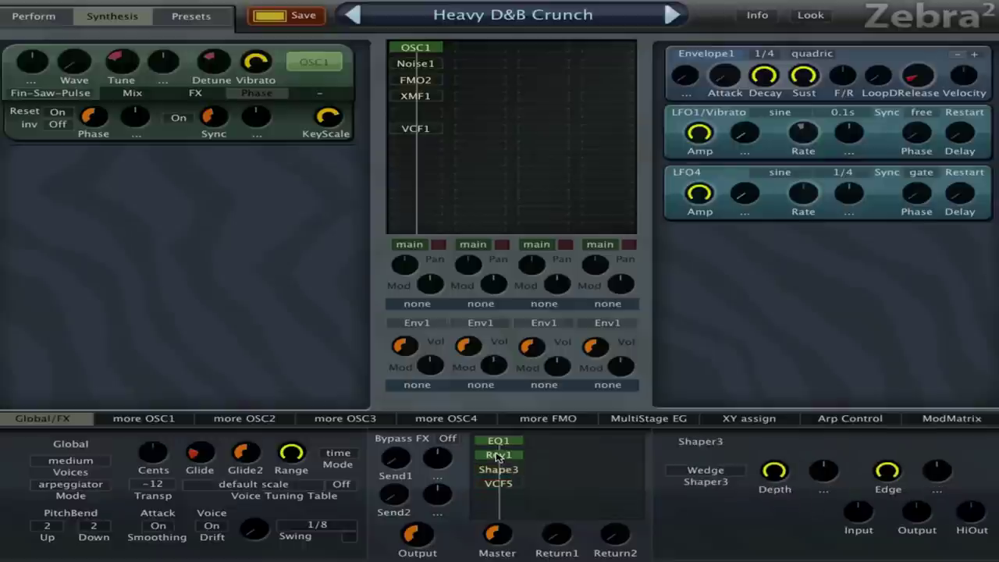
click(497, 456)
click(503, 441)
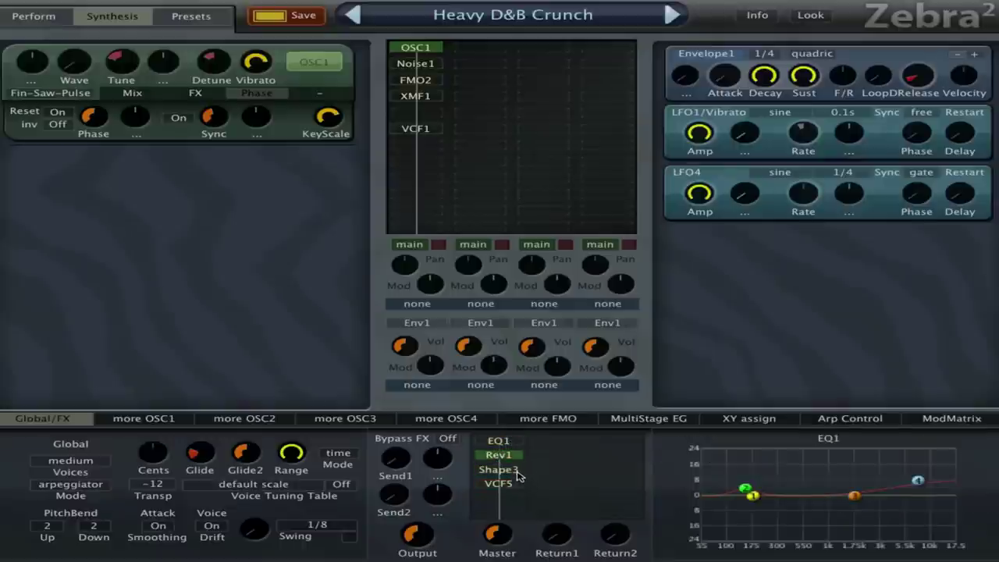
click(508, 460)
click(509, 471)
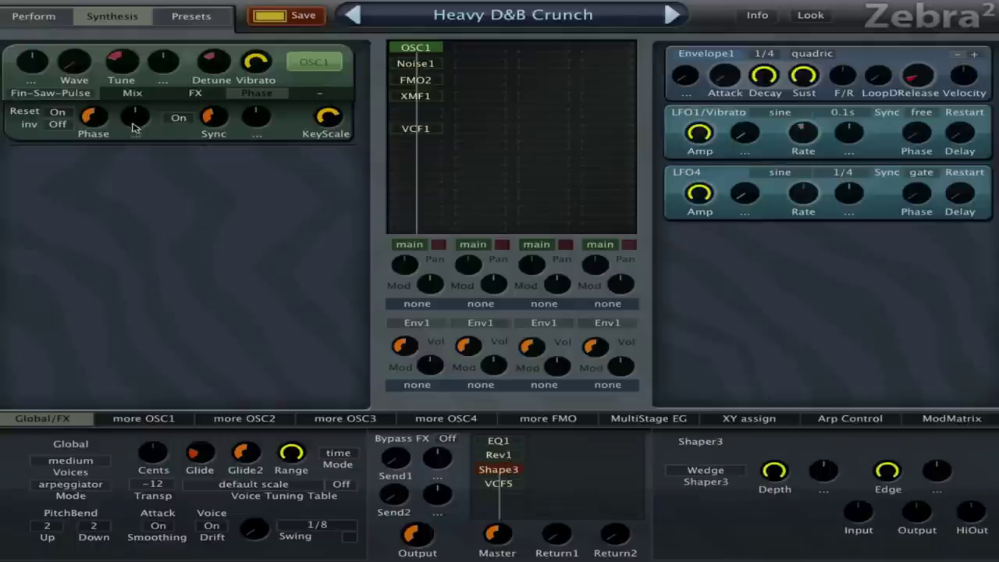
Examine OSC1's Poly options and Width, its Expander and Bandworks effect values with their Lfo4 depths, and its Vibrato and Detune settings.
click(132, 94)
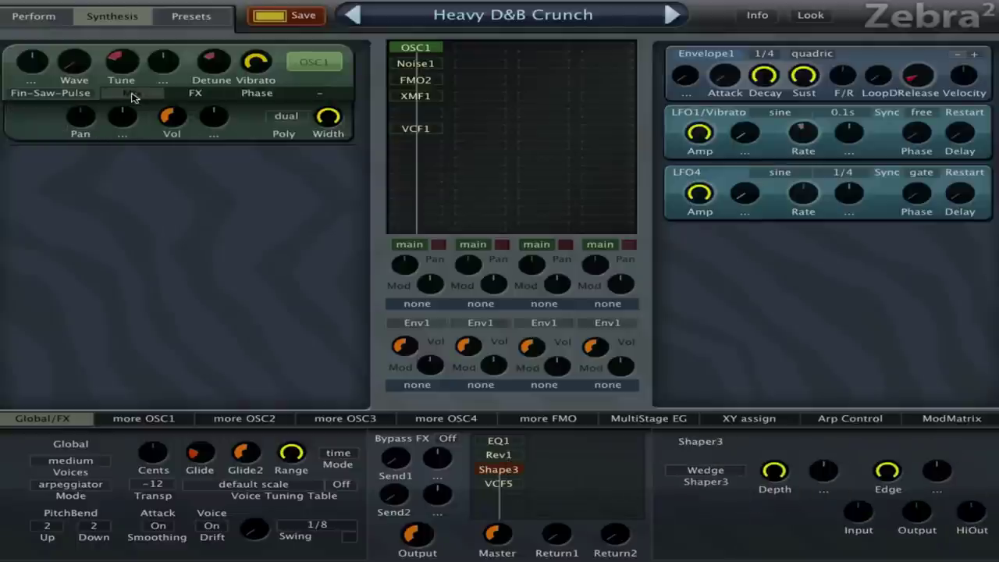
click(301, 117)
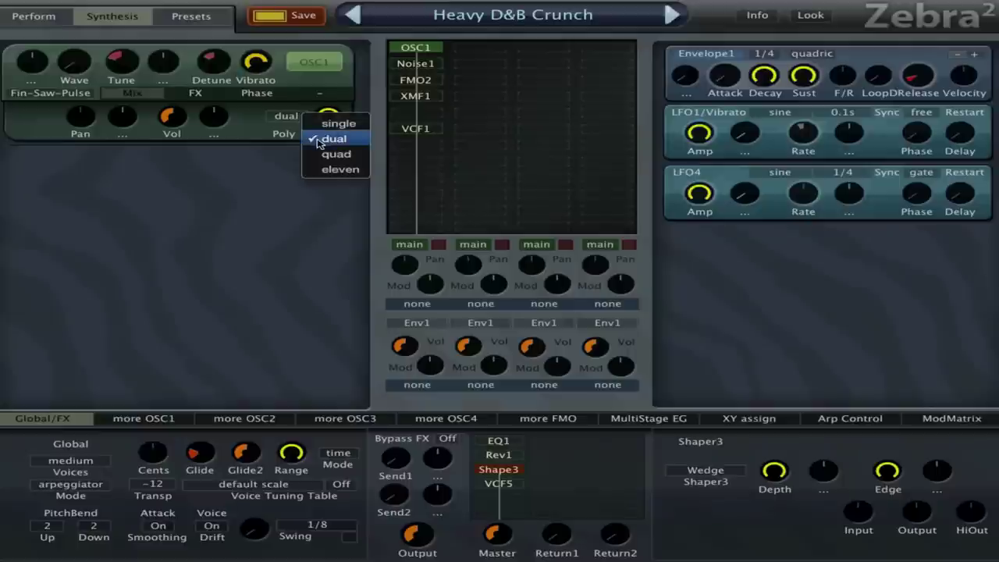
click(319, 142)
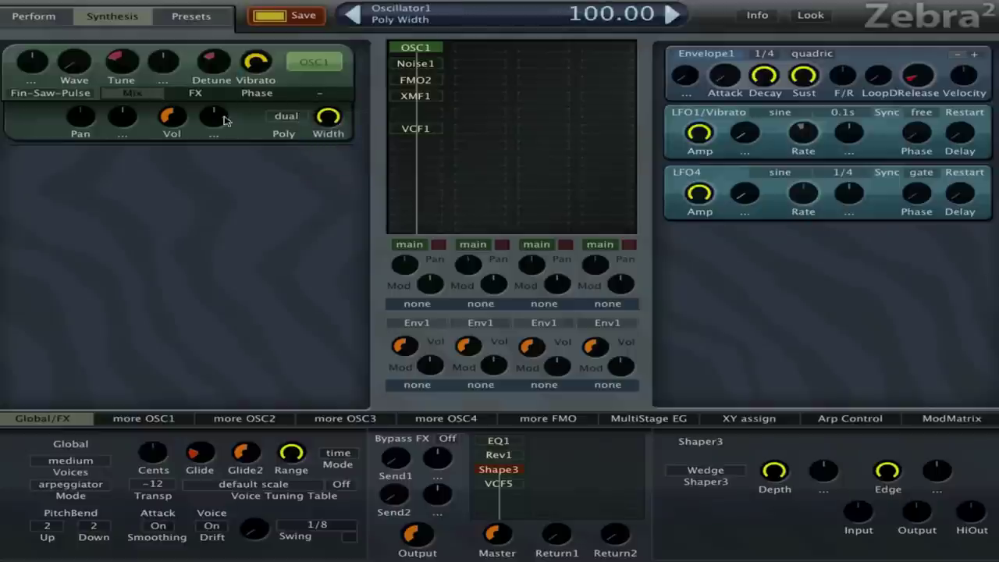
click(195, 95)
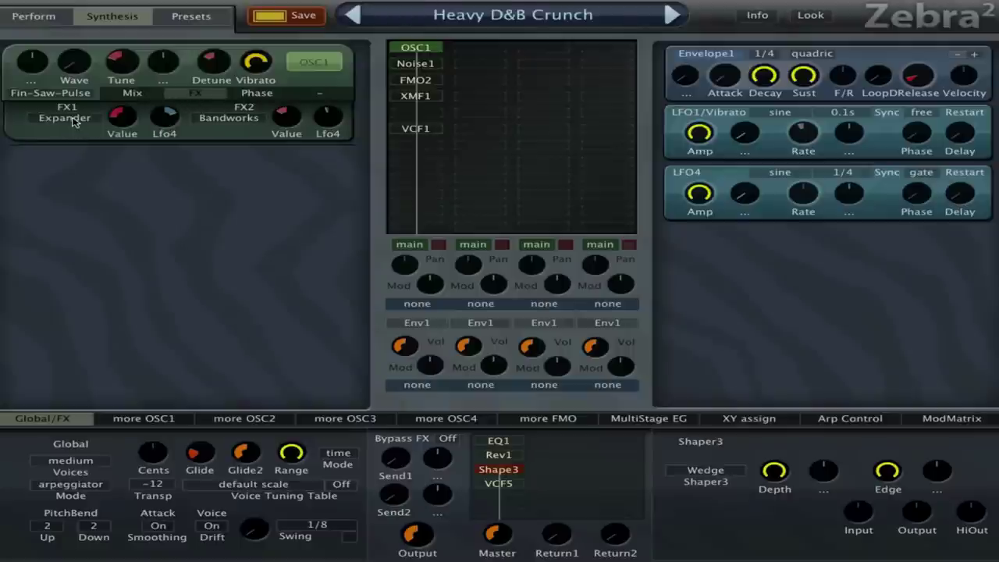
mouse_move(125, 117)
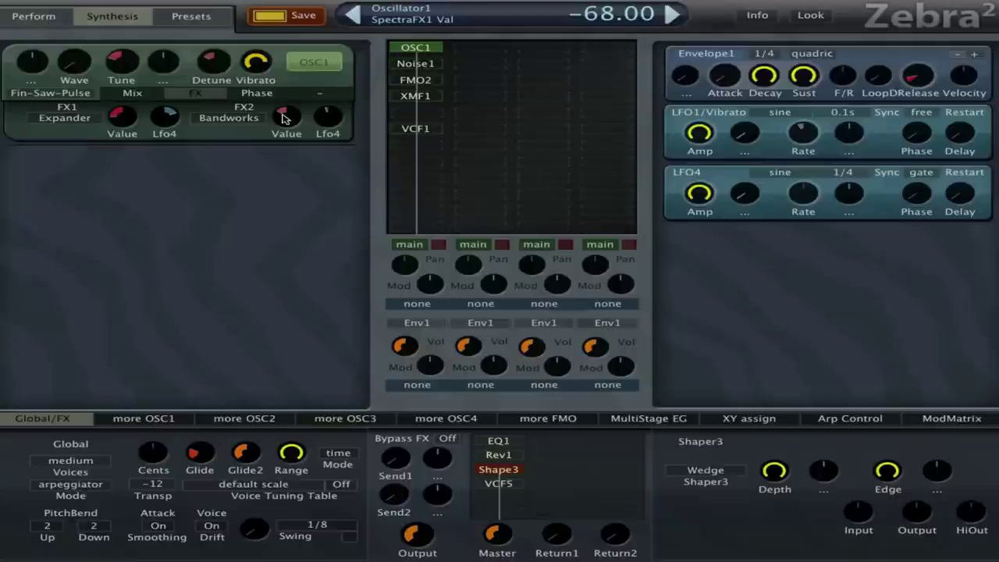
mouse_move(285, 117)
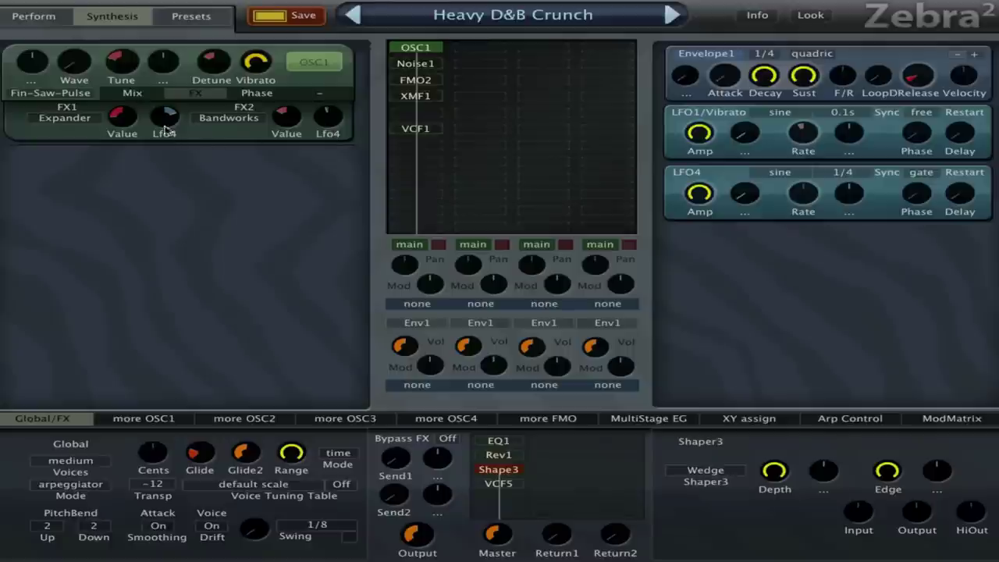
click(158, 123)
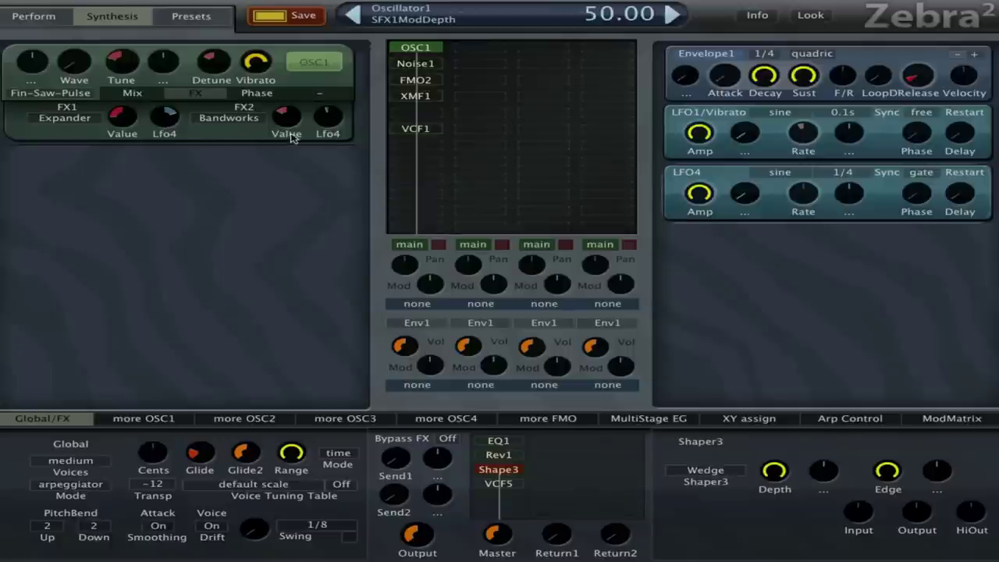
click(321, 120)
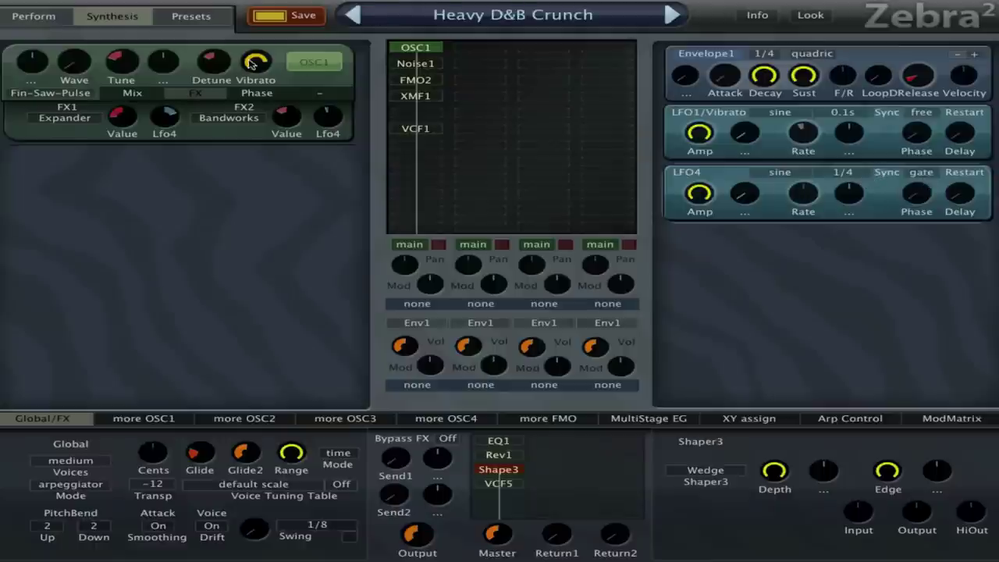
mouse_move(258, 67)
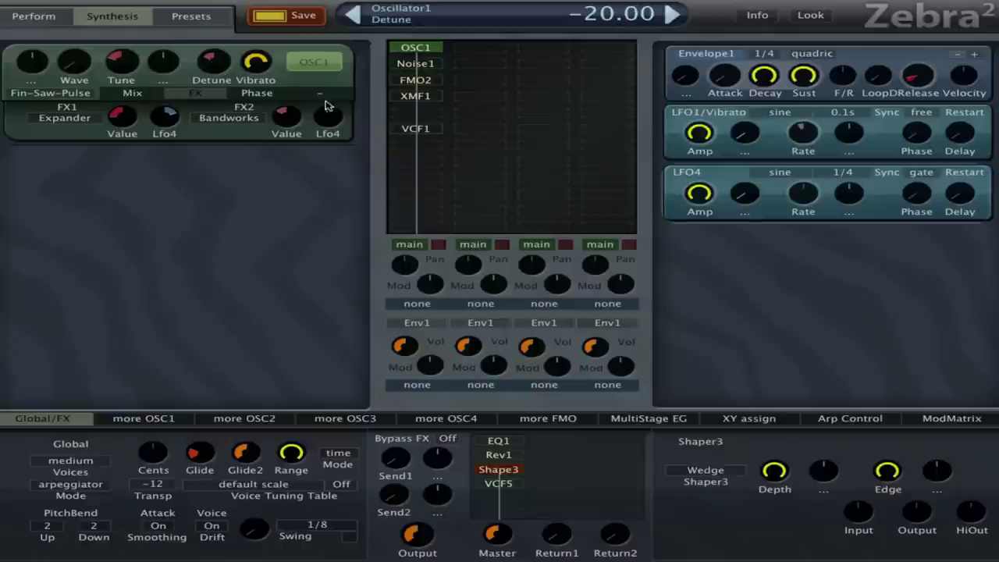
Try OSC1's Sync tuning at 12.00, set it to 15.60, and return to the oscillator's mix settings.
click(257, 94)
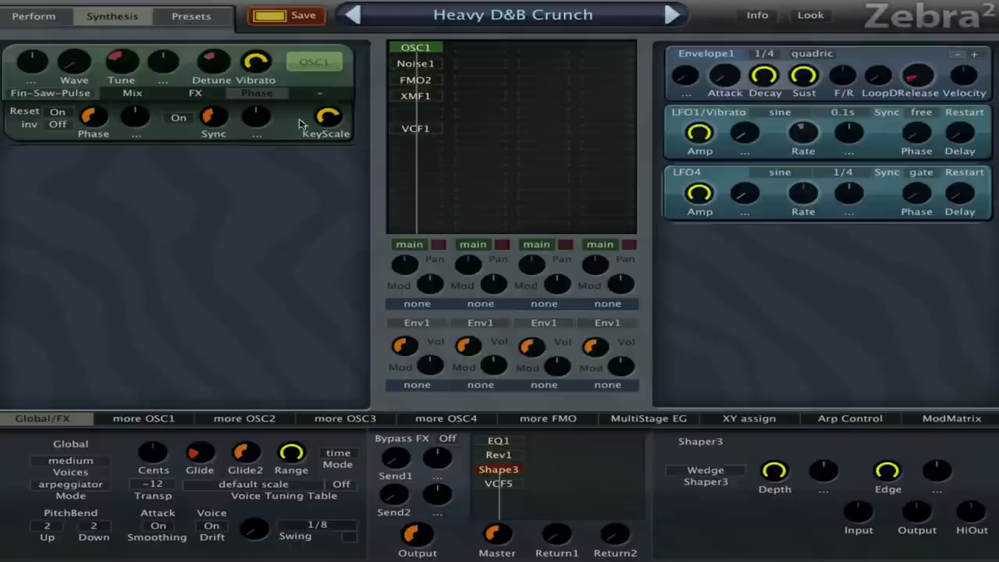
mouse_move(219, 117)
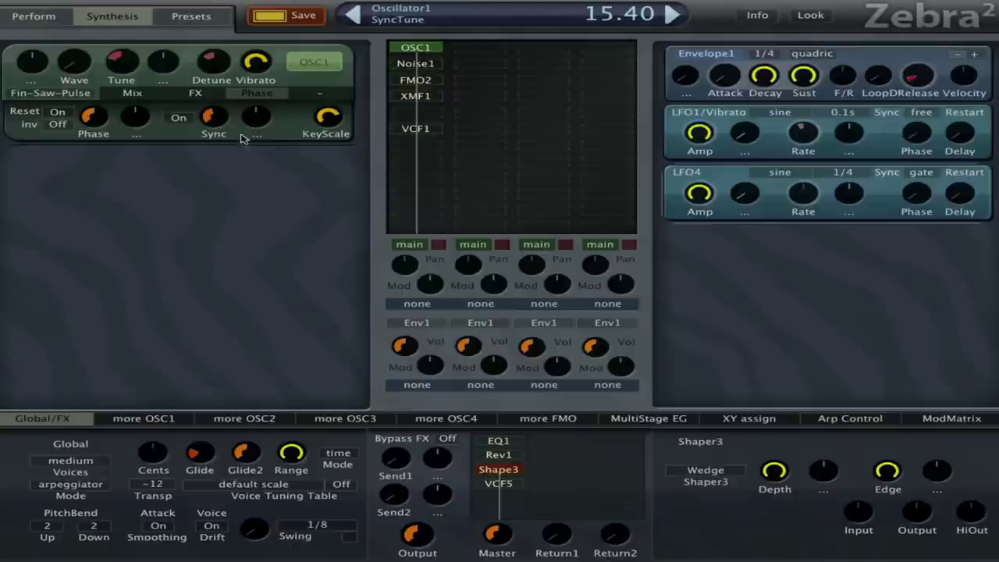
drag(220, 117, 224, 135)
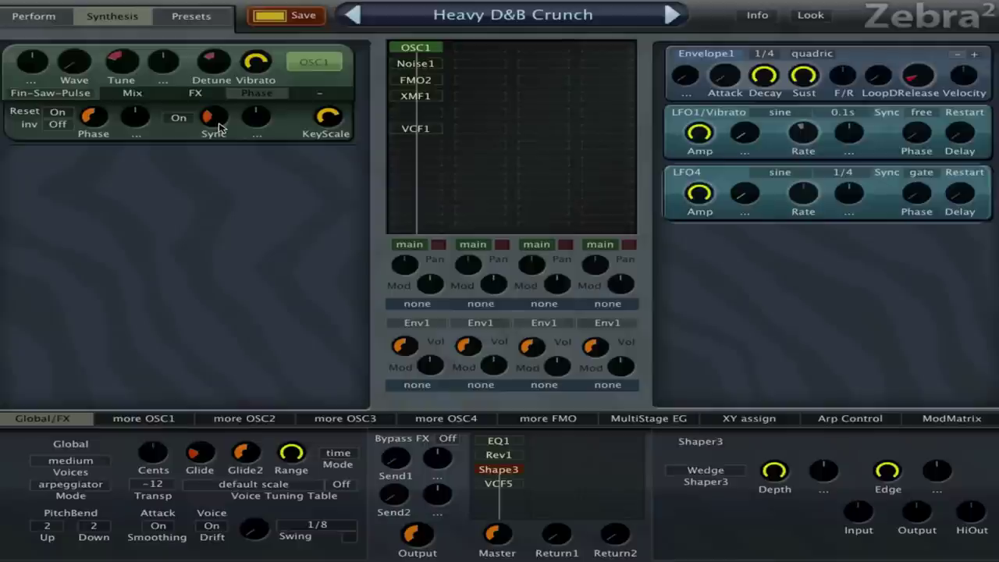
click(219, 123)
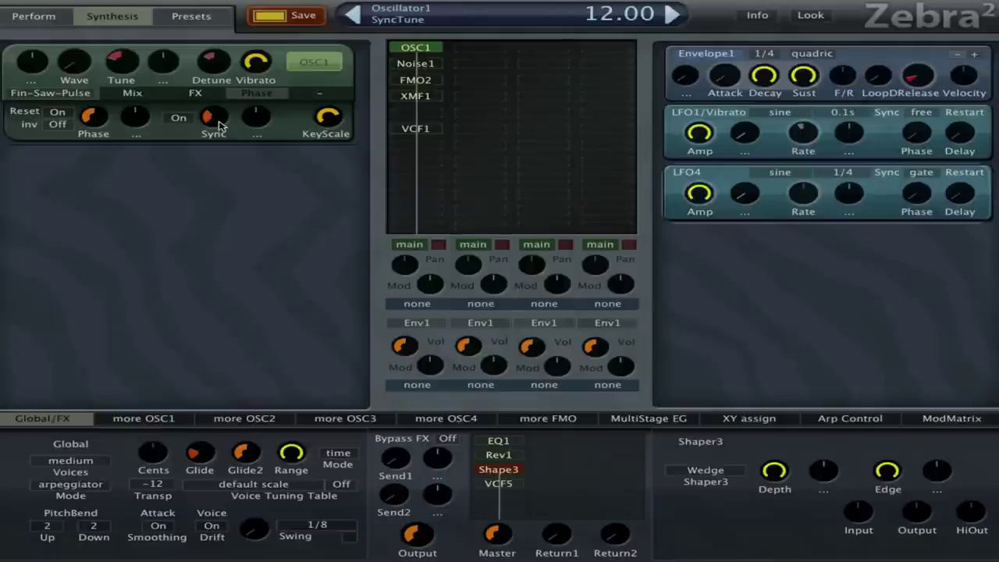
drag(220, 124, 228, 109)
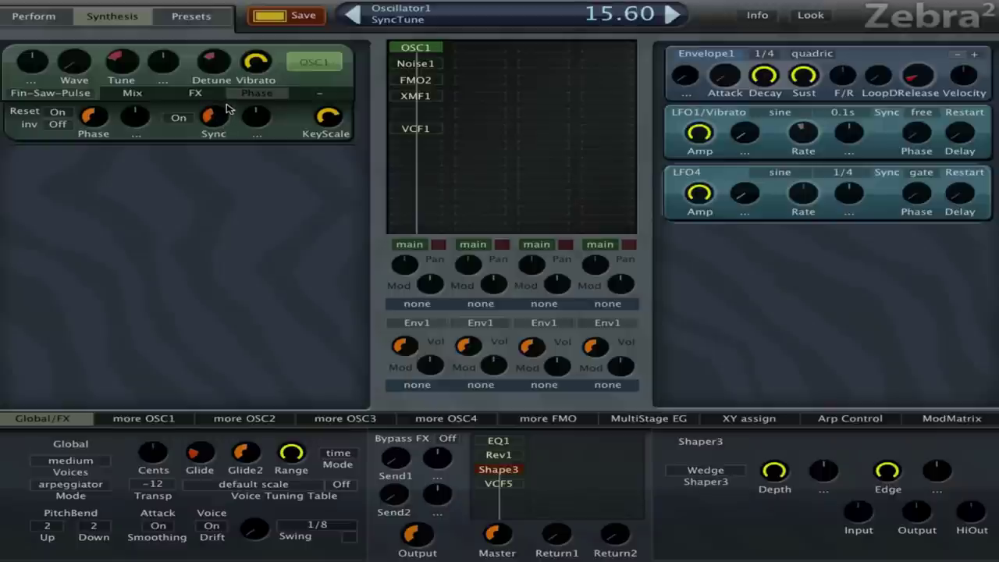
click(196, 94)
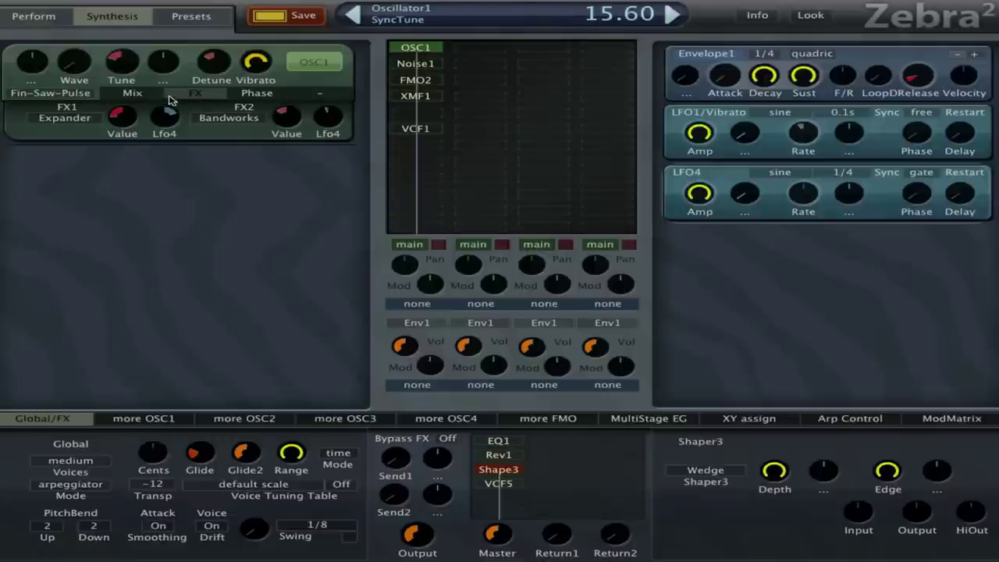
click(129, 94)
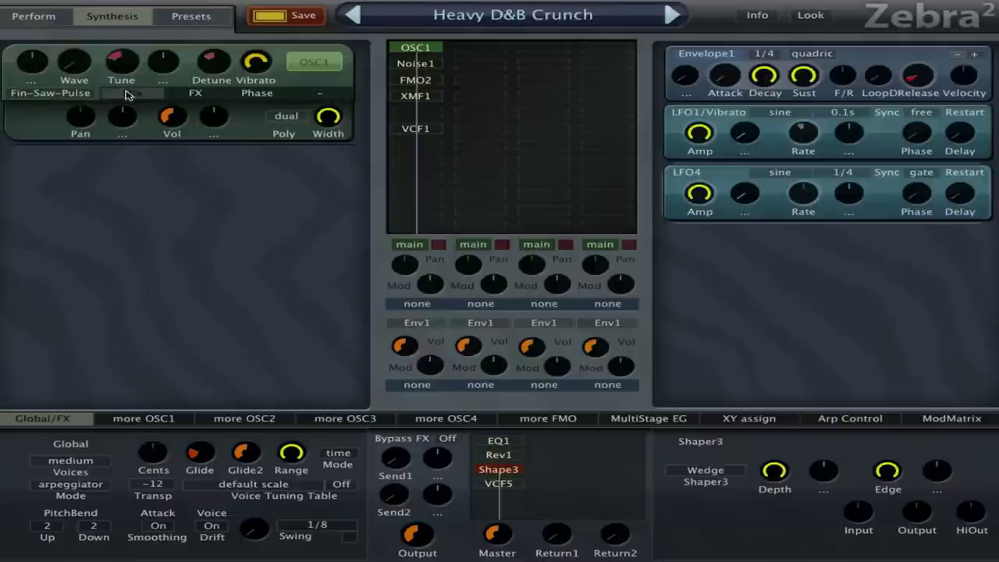
Activate Noise1, FMO2, XMF1 and VCF1 in the main grid, toggling Noise1 off and on to compare the sound.
click(433, 68)
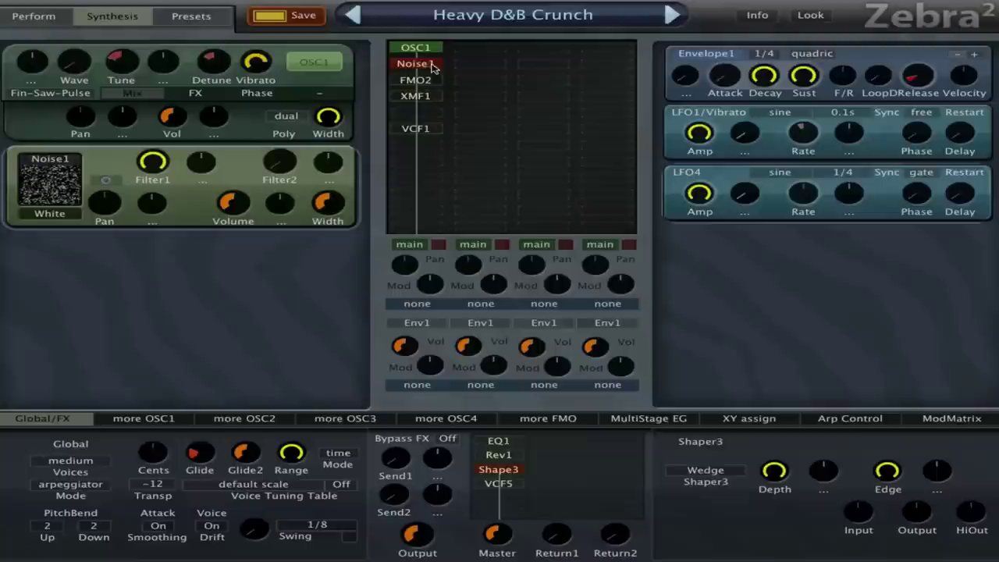
click(434, 83)
click(442, 100)
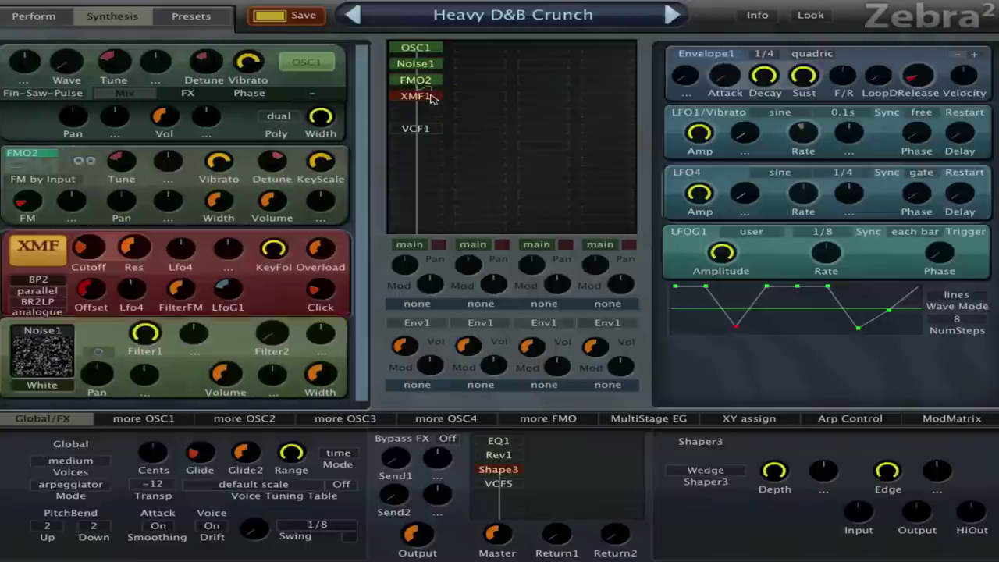
click(421, 130)
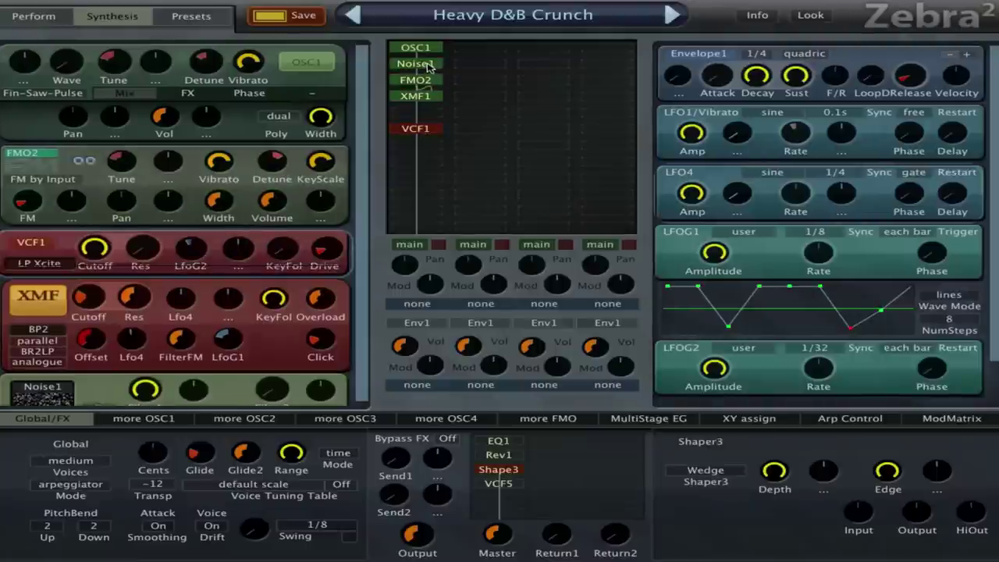
click(428, 65)
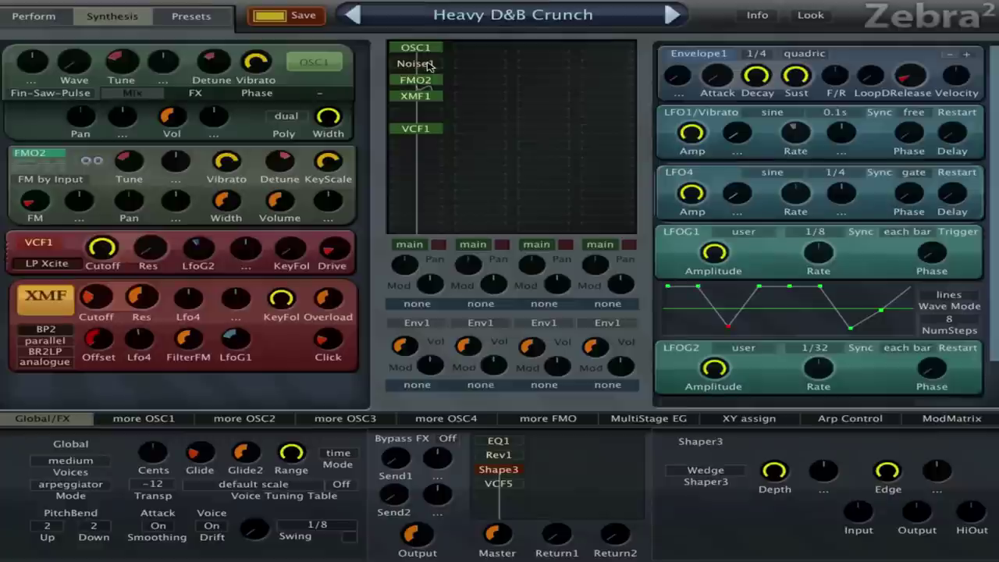
click(428, 66)
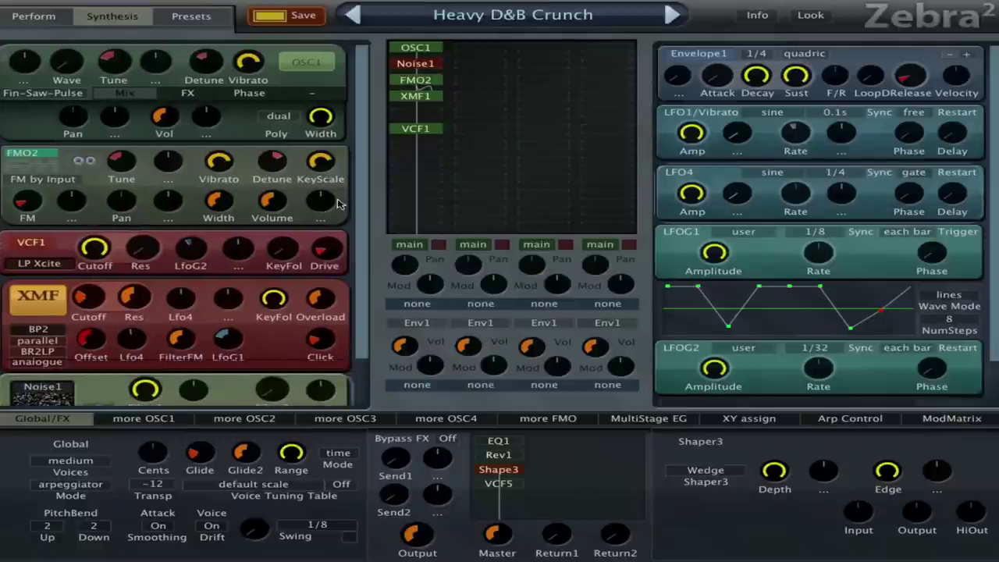
Set the Noise1 module's Volume to 36.00 and its Filter1 to 55.00.
scroll(367, 277, down, 1)
scroll(367, 277, down, 1)
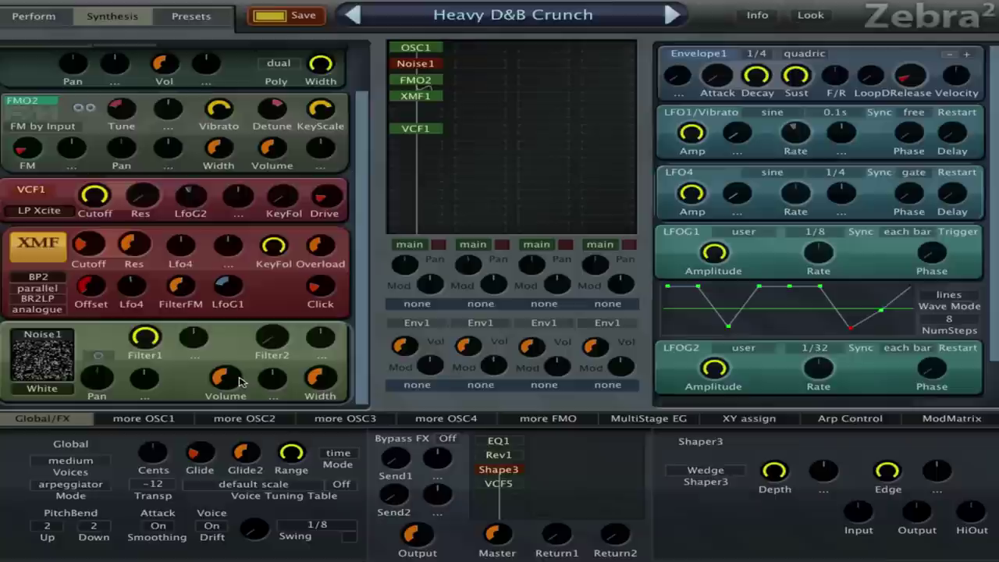
drag(225, 378, 227, 405)
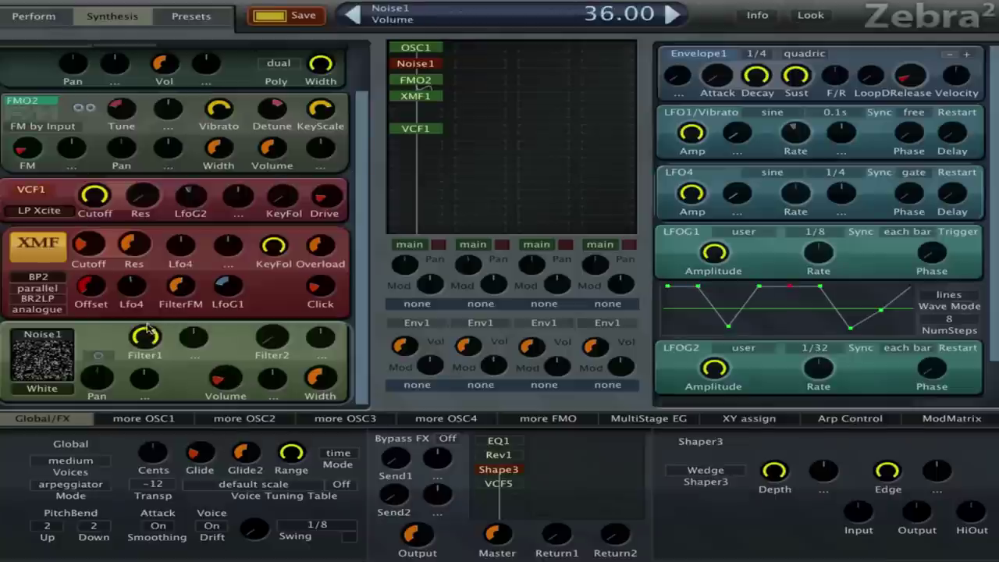
drag(146, 327, 114, 442)
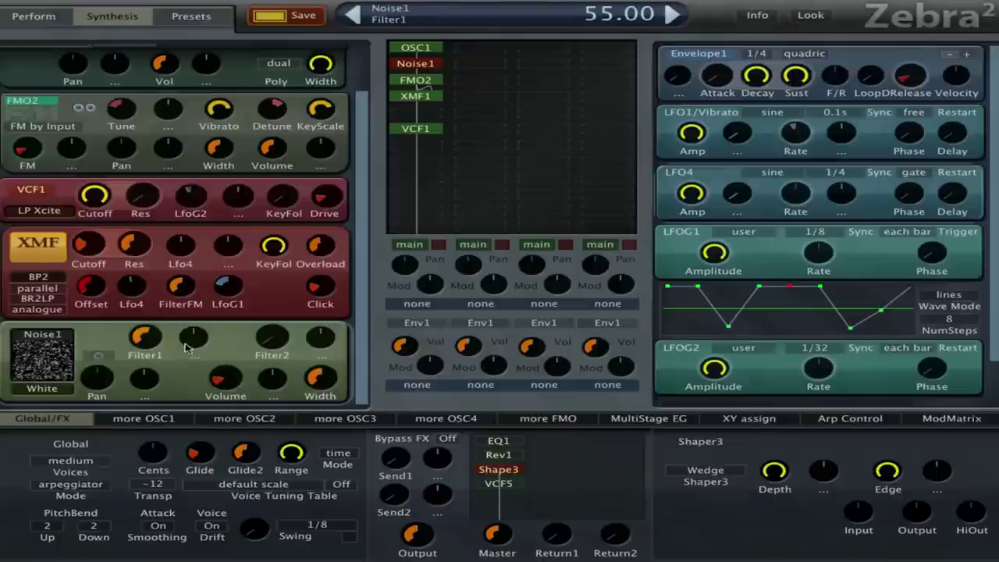
Assign Lfo4 to modulate Noise1's Filter1, set the modulation depth to 100.00 and readjust the Filter1 amount.
right_click(200, 333)
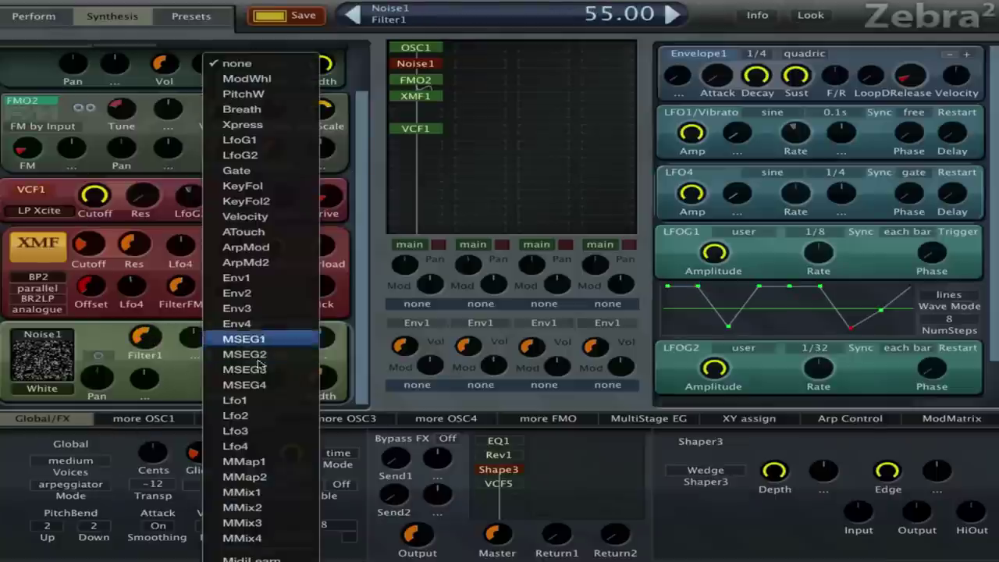
click(305, 450)
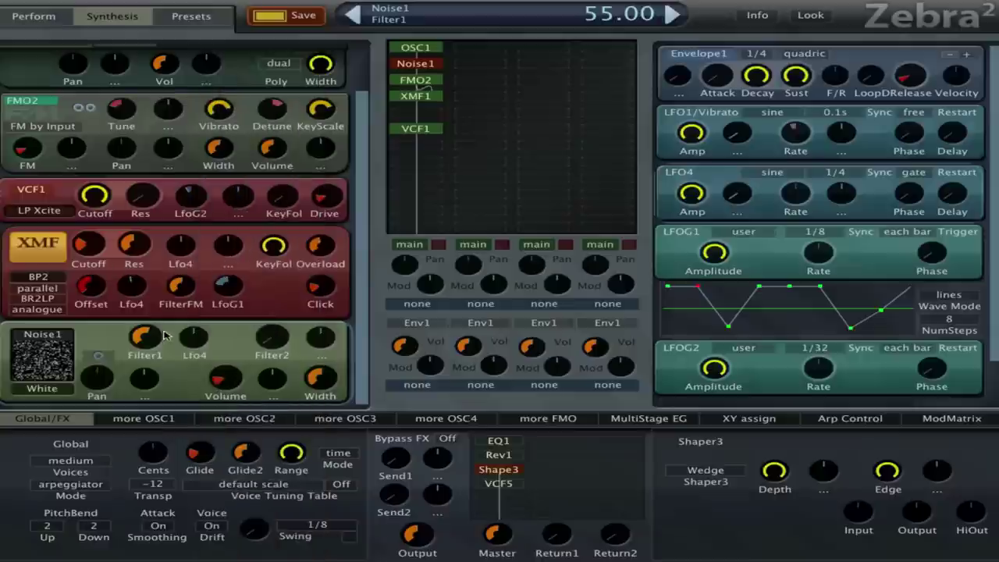
drag(142, 335, 142, 360)
drag(190, 335, 244, 255)
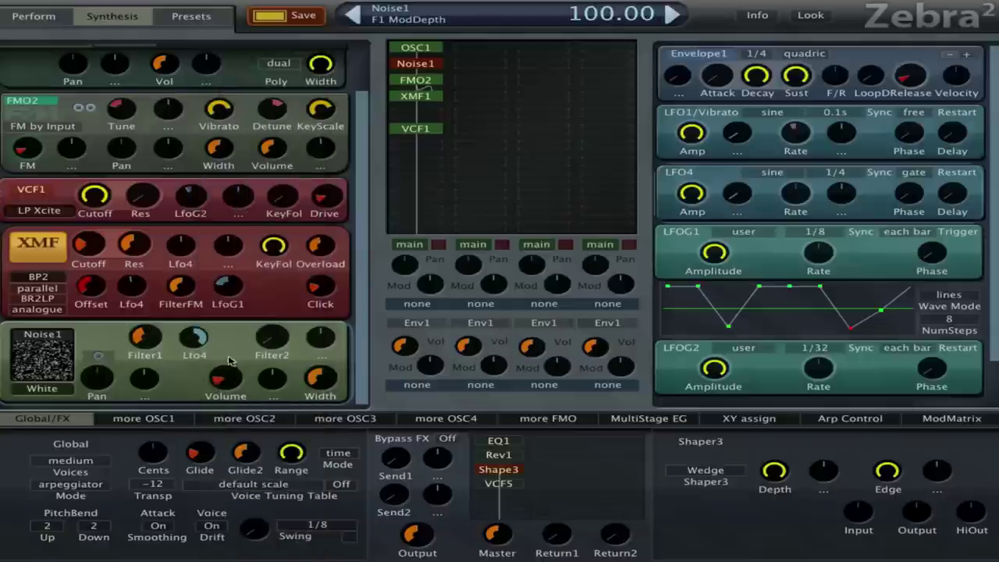
drag(160, 342, 189, 309)
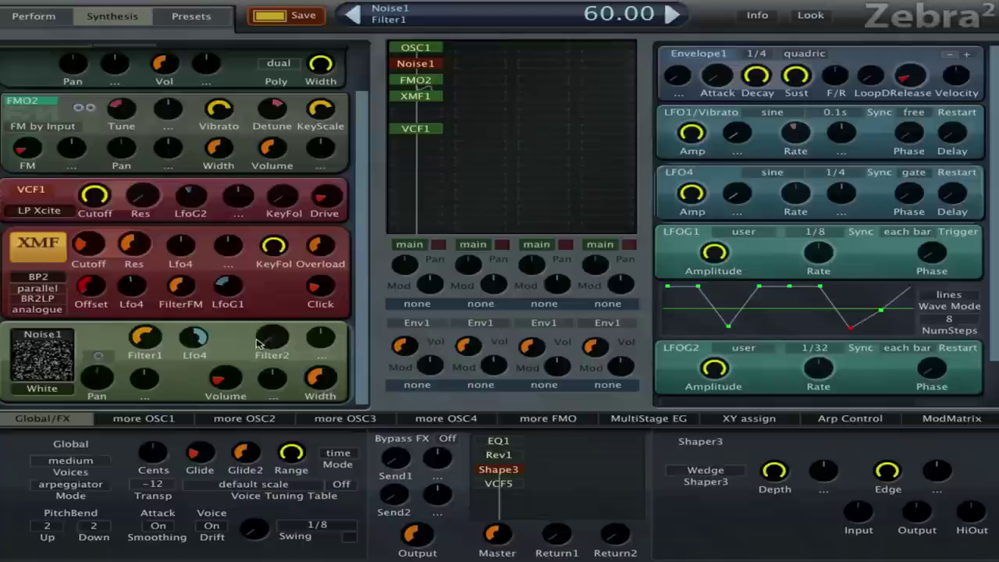
Switch the modulation source of Noise1's Filter1 to LfoG1 and set Filter1 to 78.00.
click(209, 345)
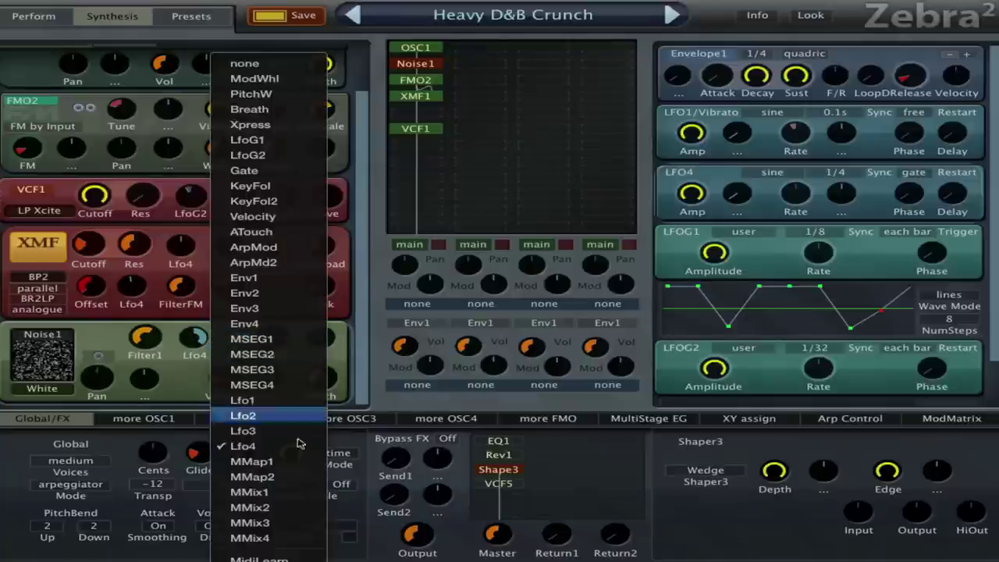
click(299, 139)
drag(148, 344, 181, 312)
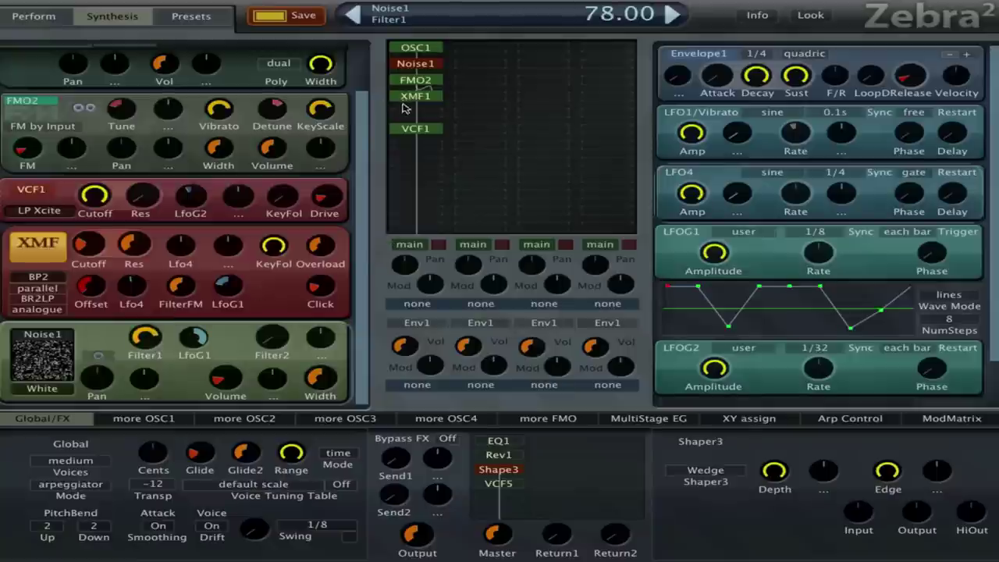
Deactivate the Noise1, VCF1 and XMF1 modules in the main grid.
click(428, 62)
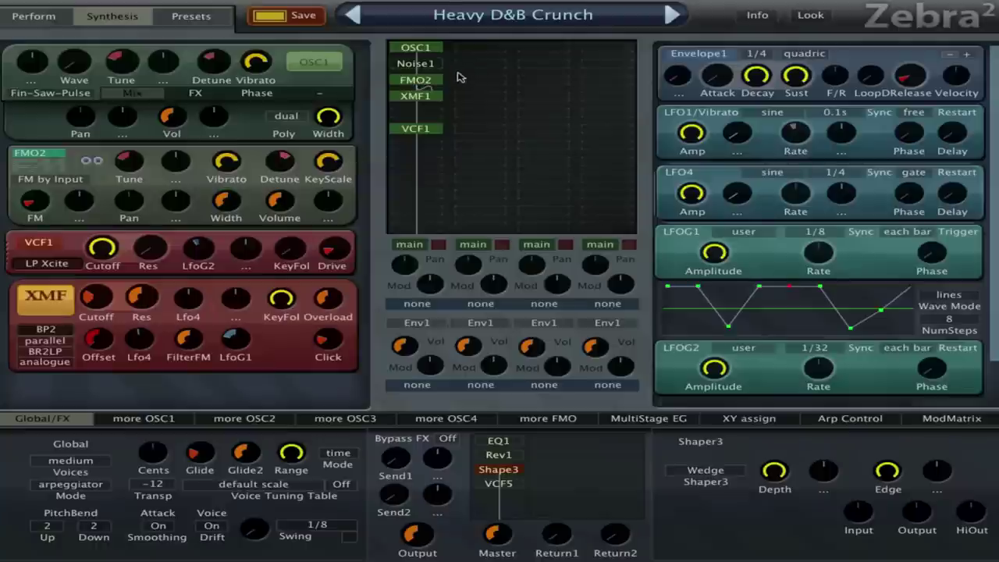
double_click(427, 129)
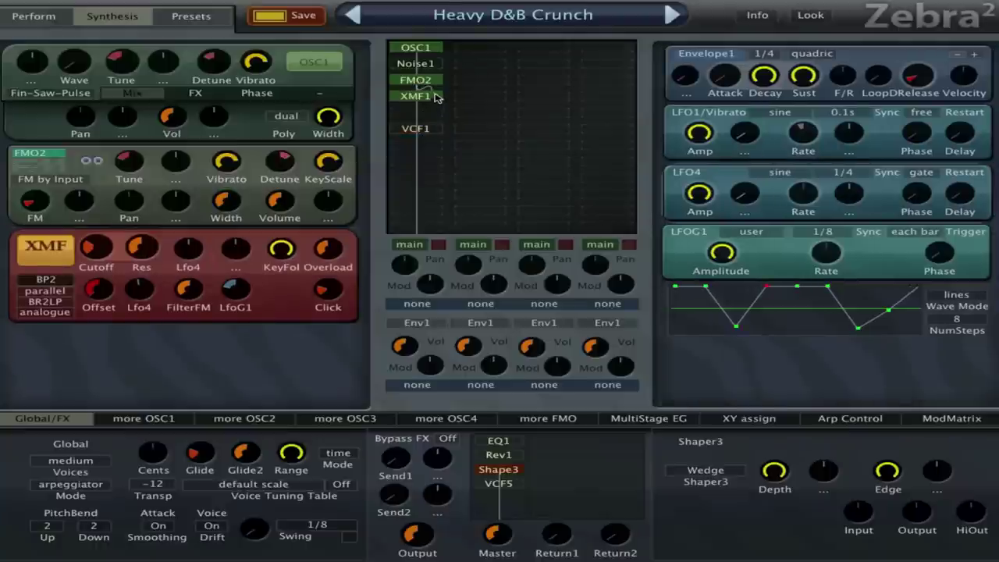
double_click(435, 96)
Examine FMO2's FM modes, FM depth and Tune, and compare the detune settings of OSC1 and FMO2.
click(436, 81)
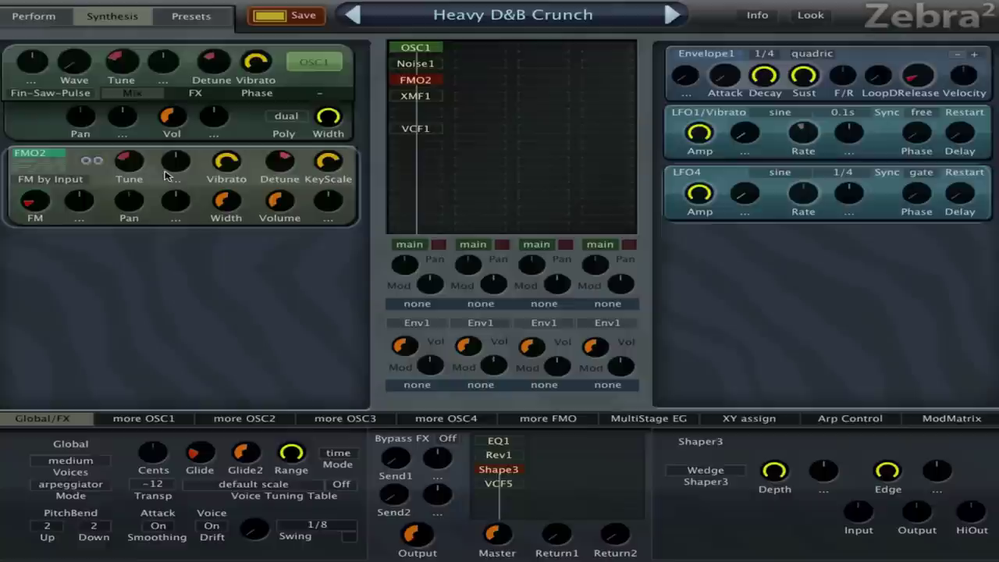
click(61, 180)
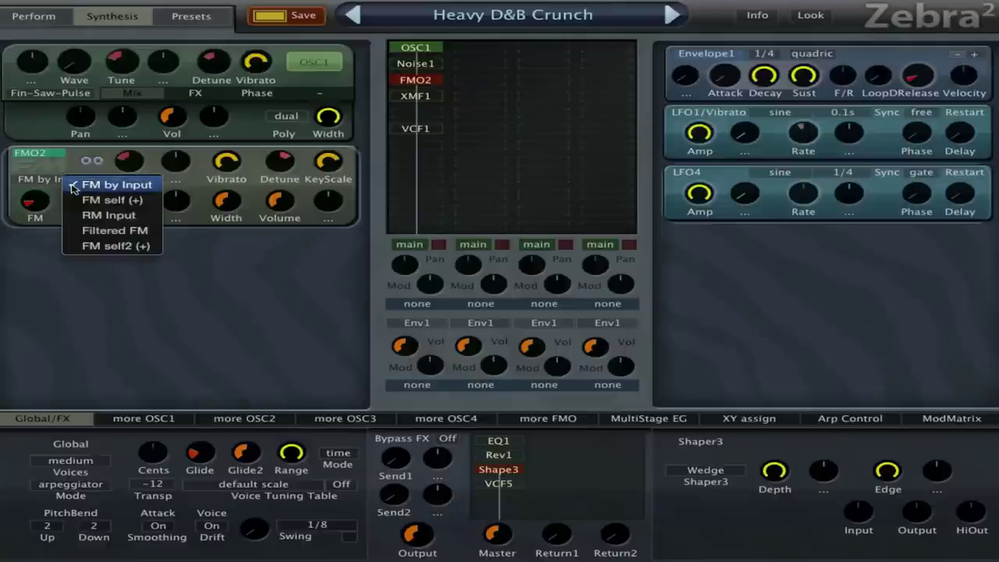
click(102, 140)
click(42, 199)
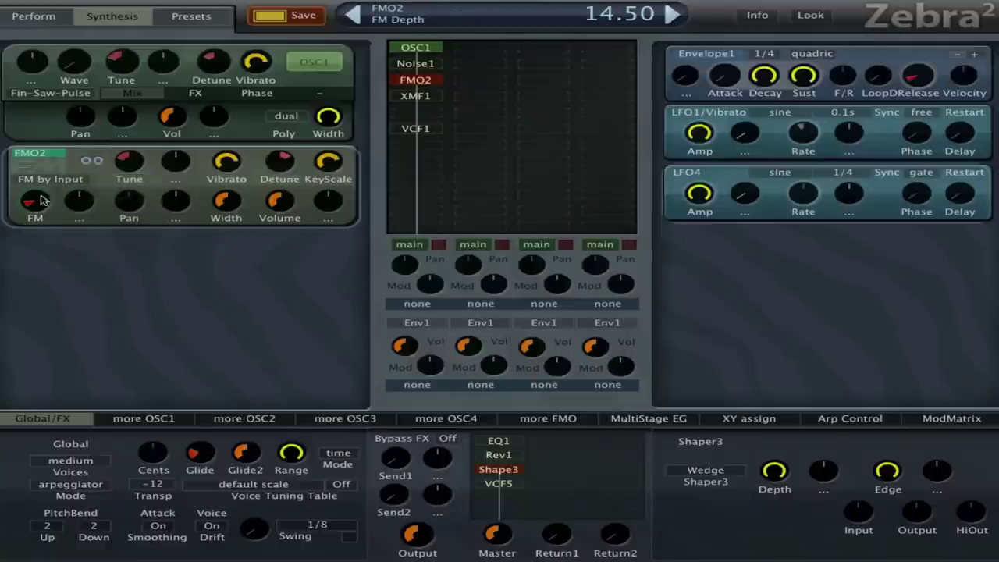
click(133, 168)
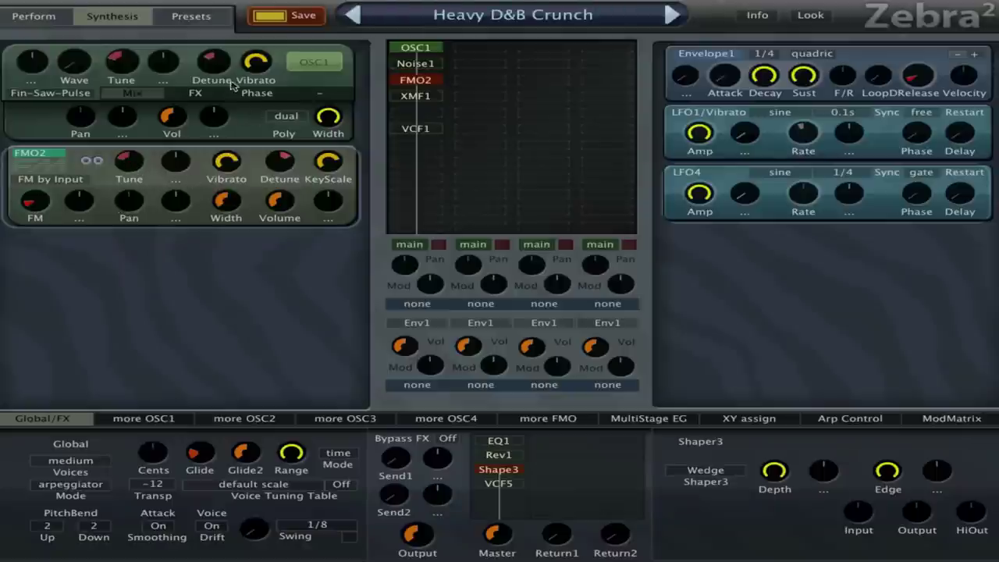
mouse_move(222, 67)
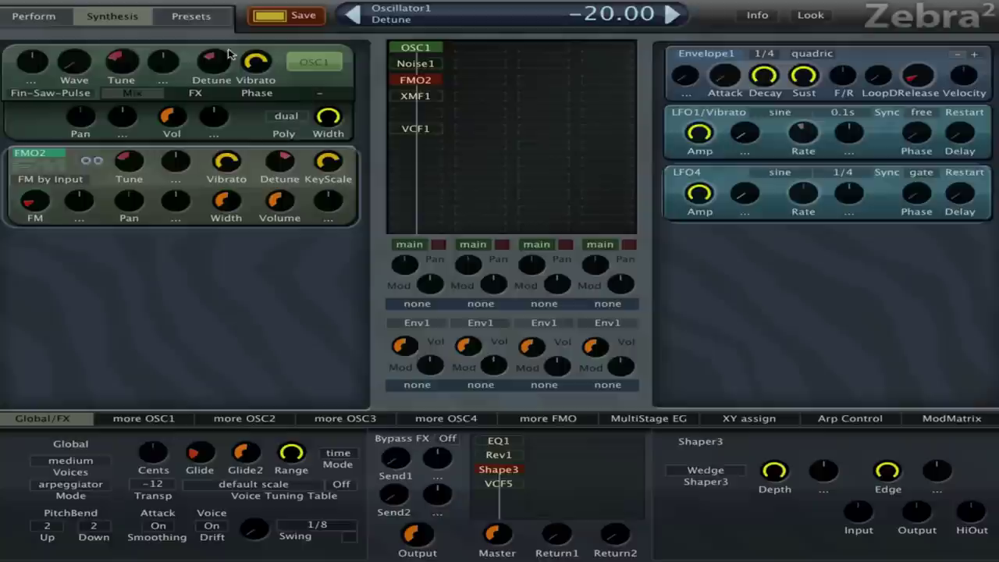
mouse_move(286, 160)
mouse_move(125, 67)
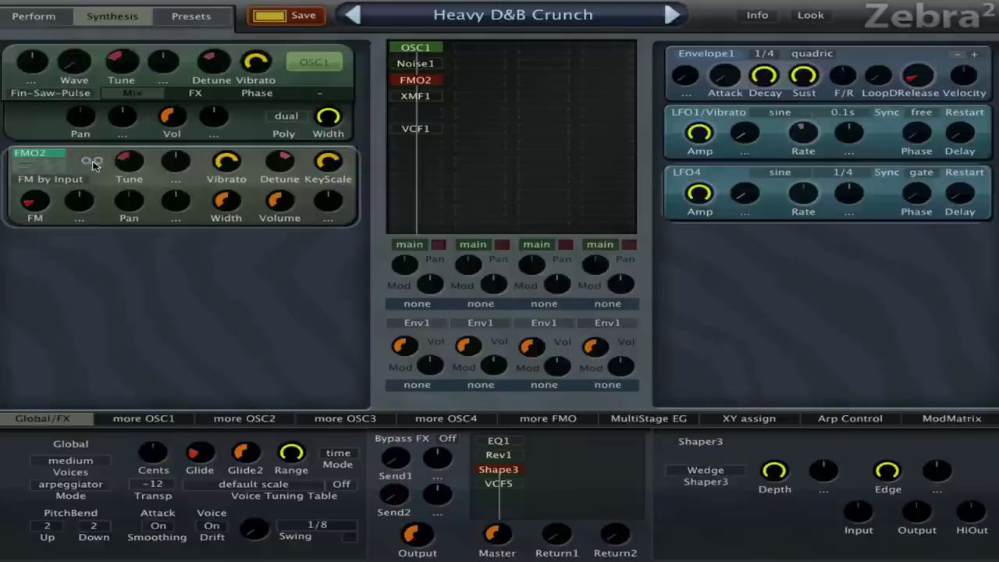
Reactivate XMF1 and review its filter types and routing, keeping BR2LP as the second filter and parallel routing.
click(417, 97)
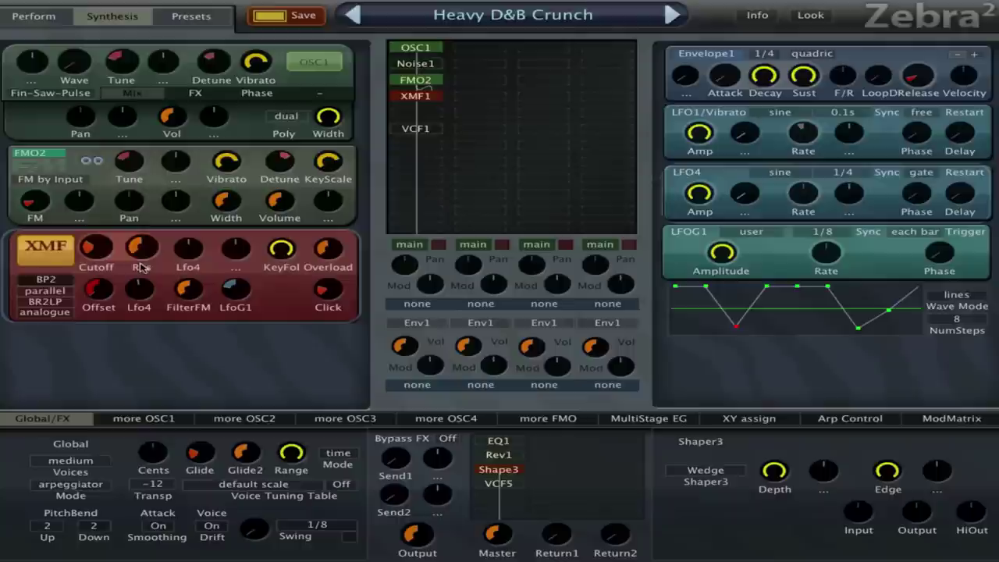
click(51, 279)
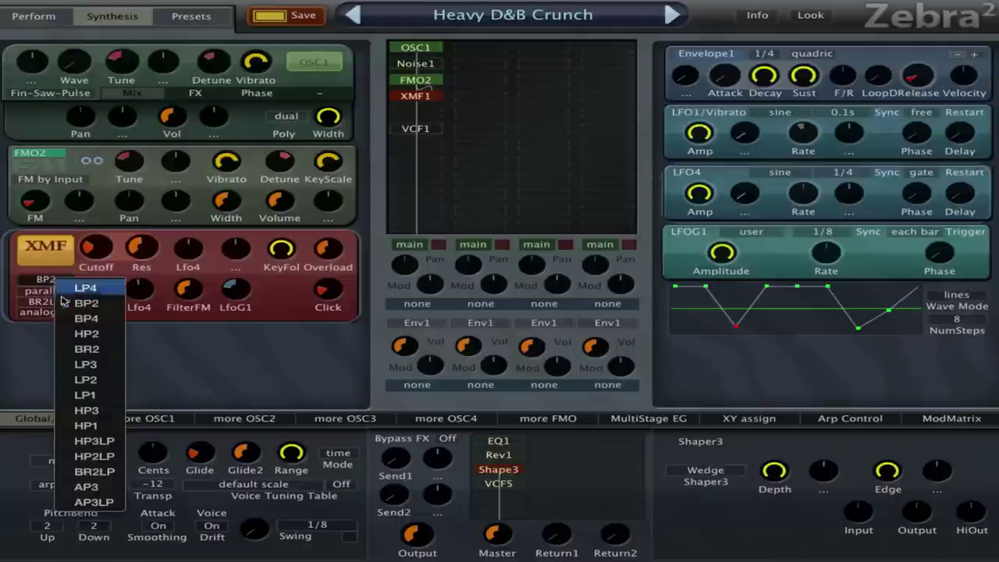
click(14, 262)
click(46, 303)
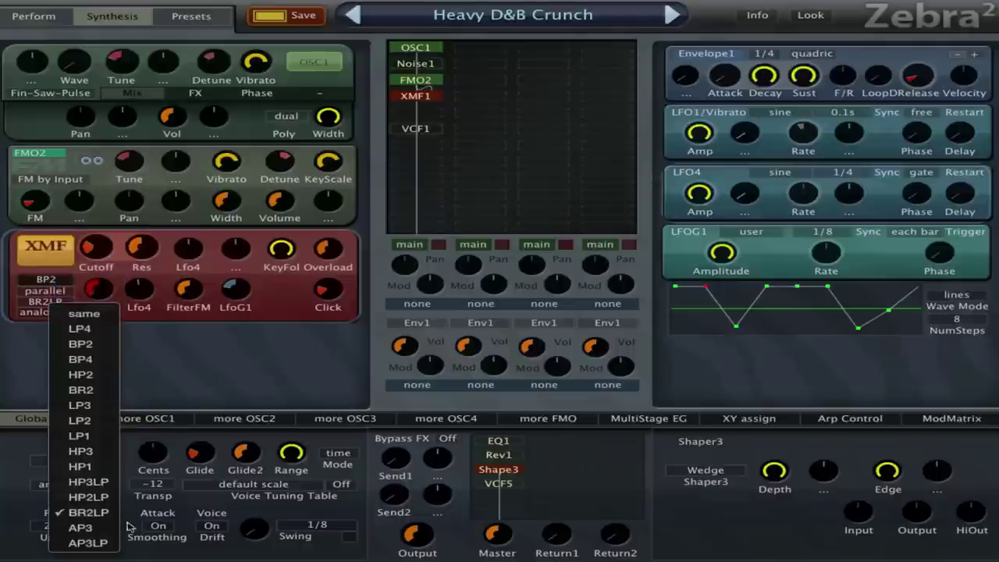
click(113, 514)
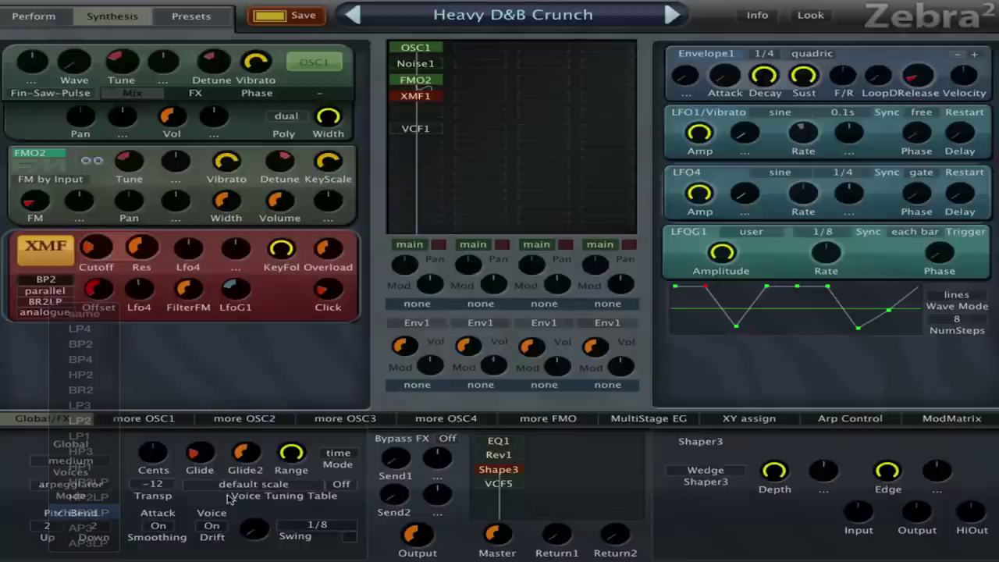
click(53, 292)
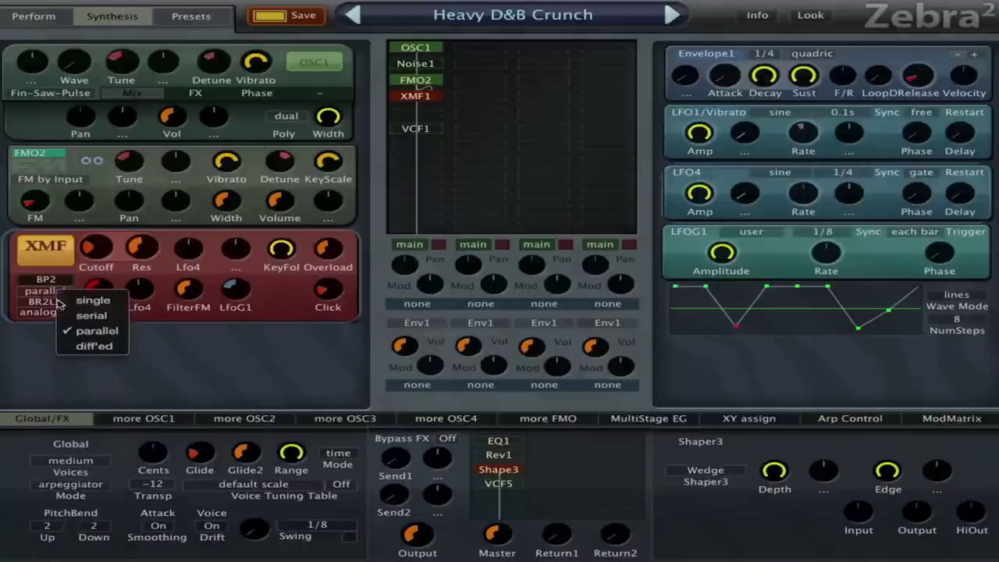
click(105, 336)
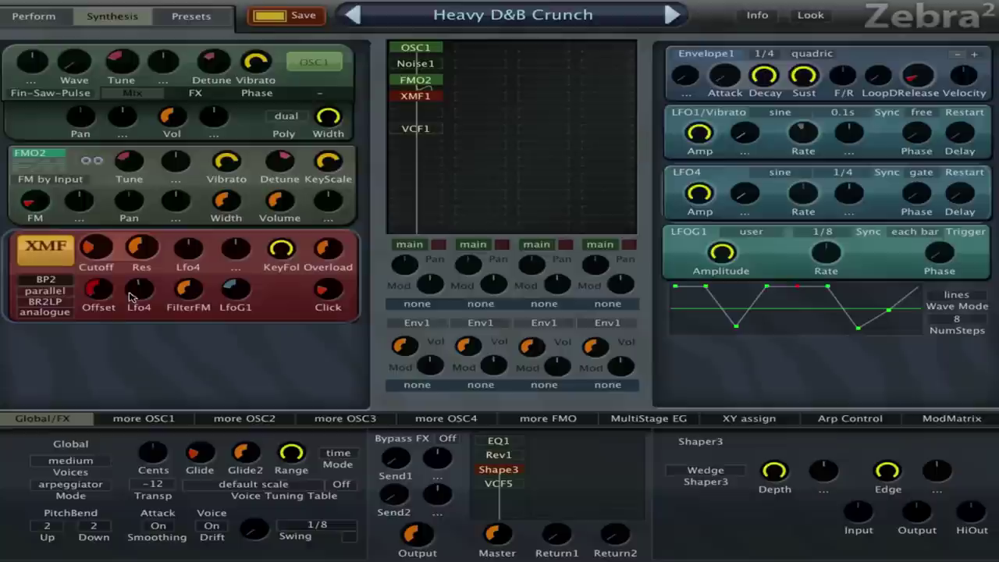
Remove the Lfo4 modulation from XMF1's Offset and check the filter's Cutoff and Resonance.
mouse_move(110, 292)
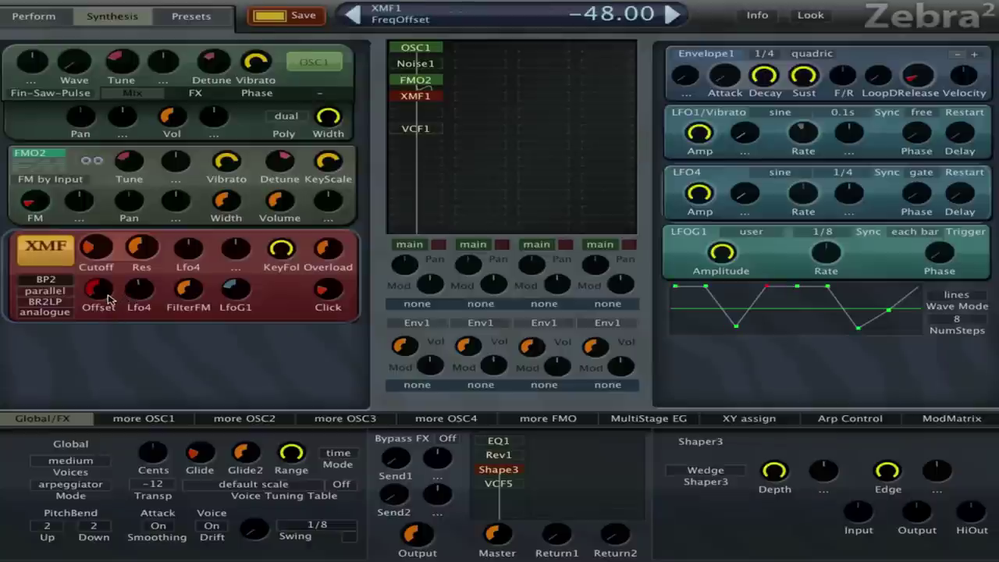
drag(93, 287, 45, 414)
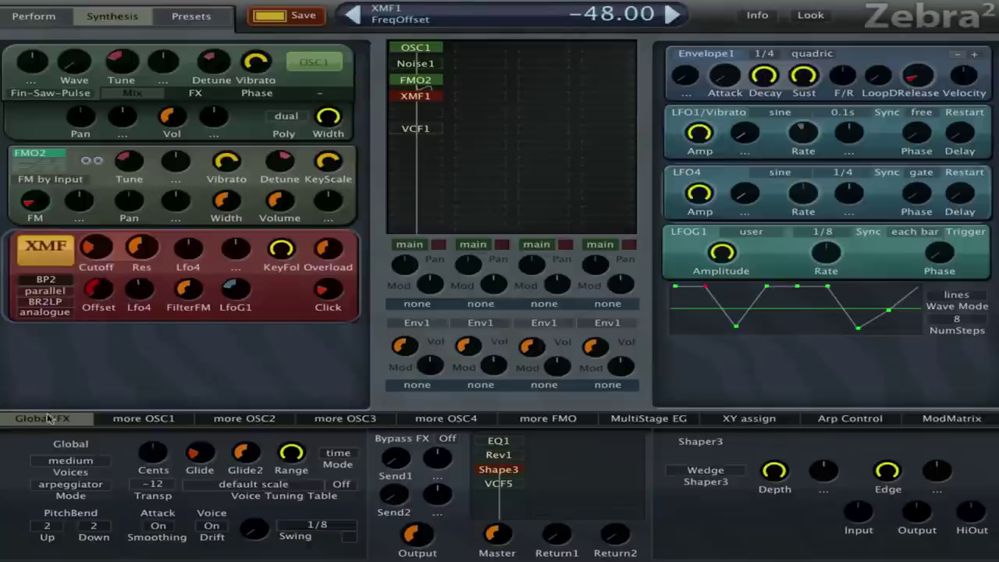
click(139, 307)
click(188, 64)
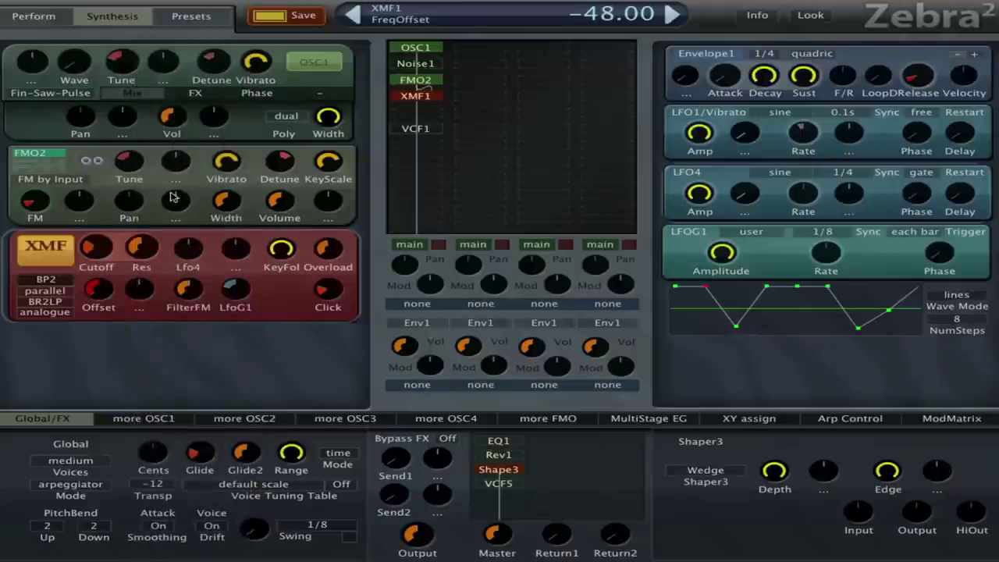
click(143, 256)
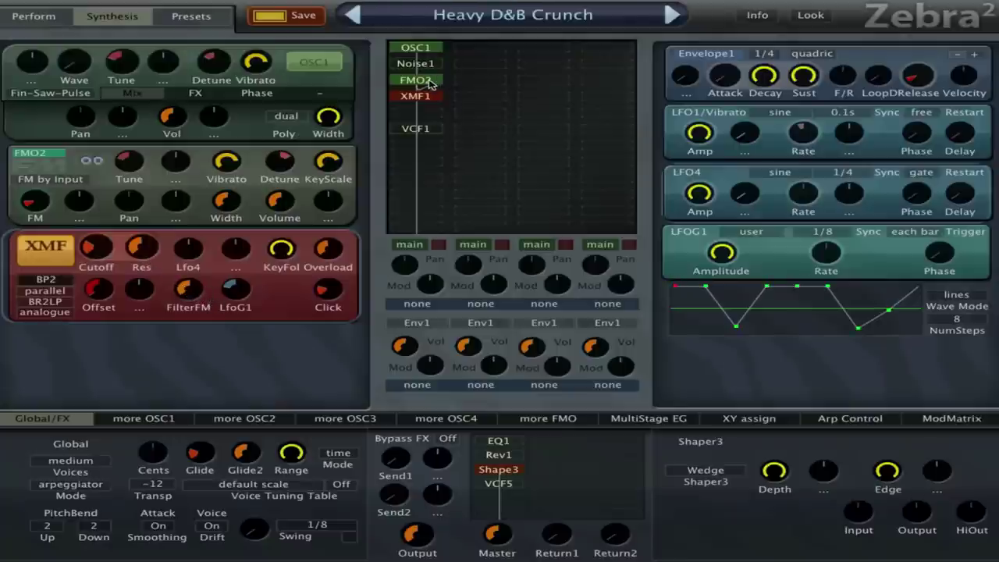
Move XMF1 directly above VCF1 in the grid and set the LfoG1 modulation depth of its FilterFM to 6.00.
drag(440, 98, 442, 112)
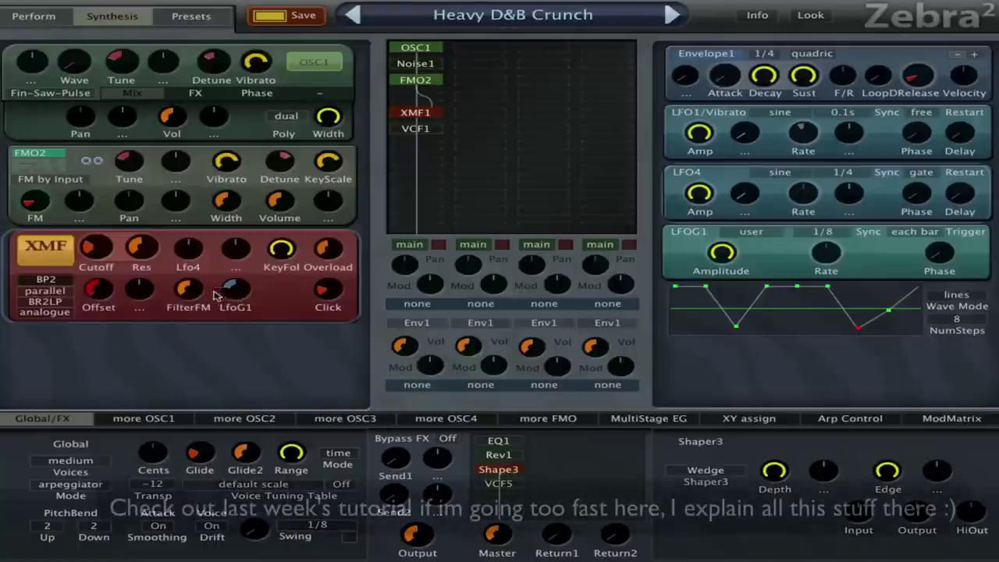
drag(191, 291, 196, 272)
drag(238, 296, 220, 322)
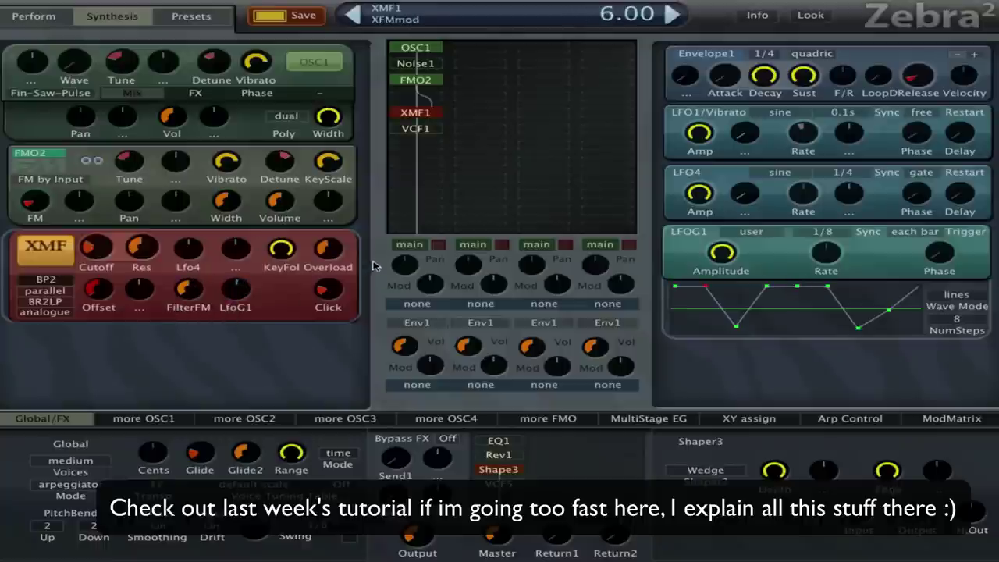
Add OSC2 at the top of the grid's second lane and feed it into XMF1 through SideChain 2.
click(483, 53)
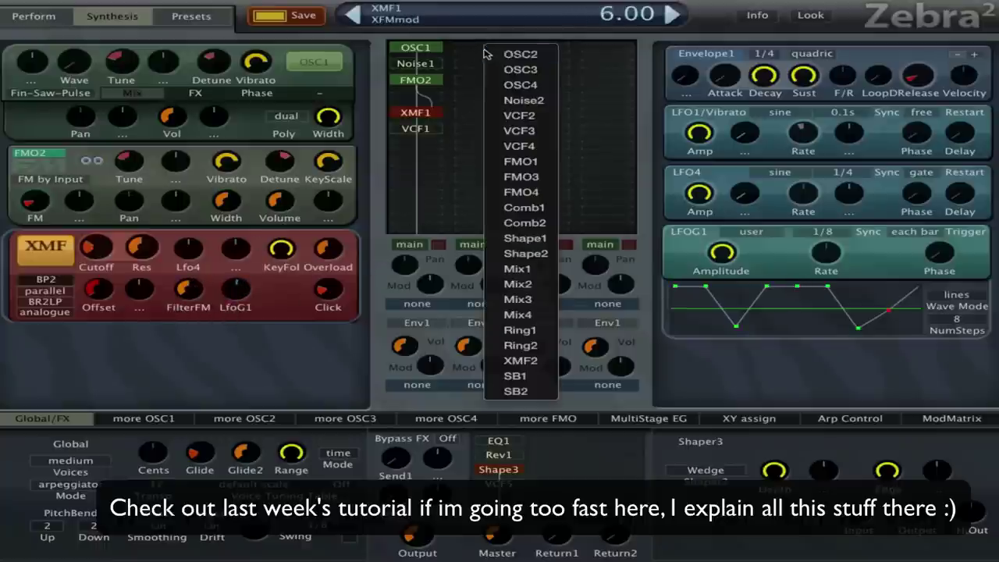
click(521, 55)
right_click(428, 115)
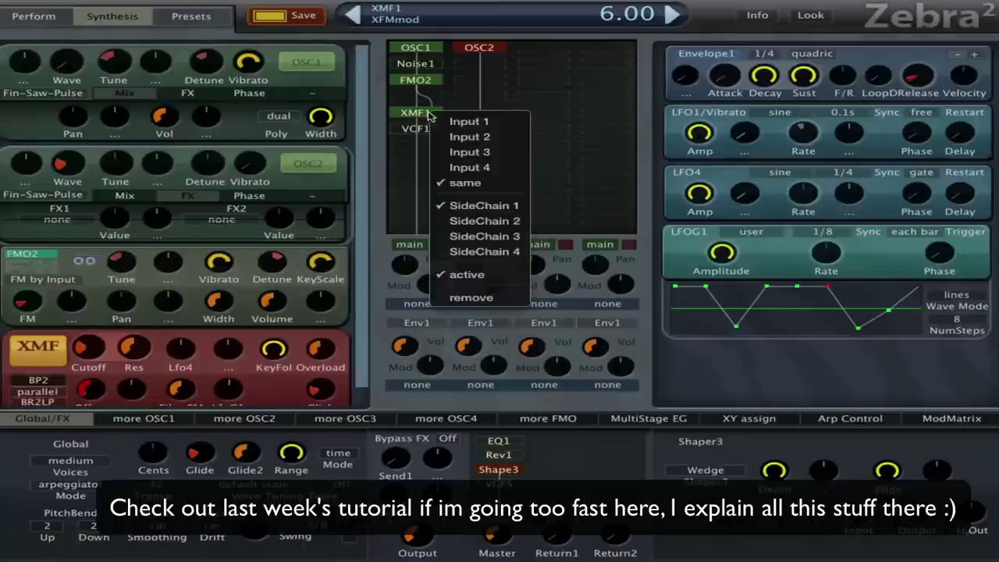
click(490, 220)
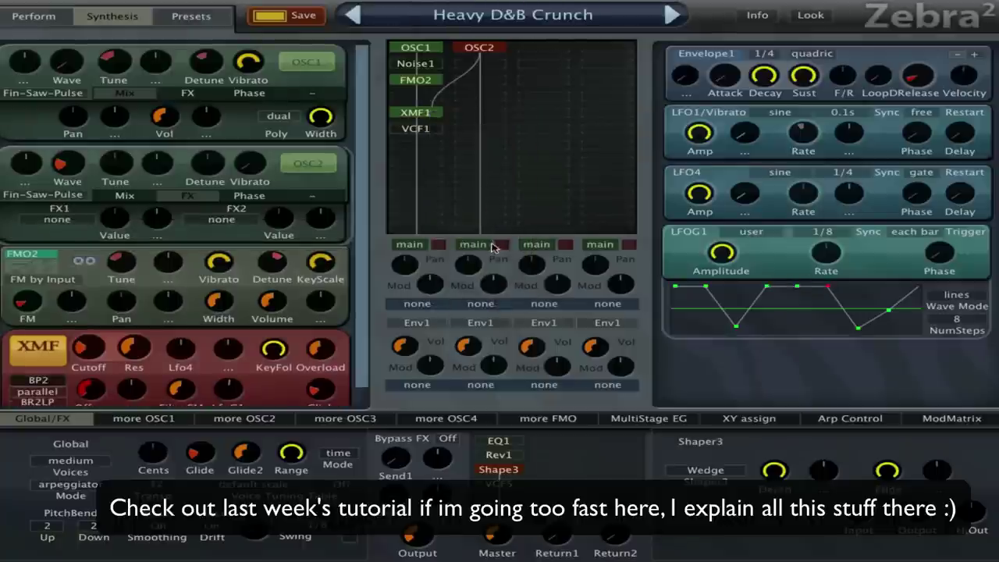
Mute the second lane's output and set OSC2's Tune to 24.00.
click(503, 245)
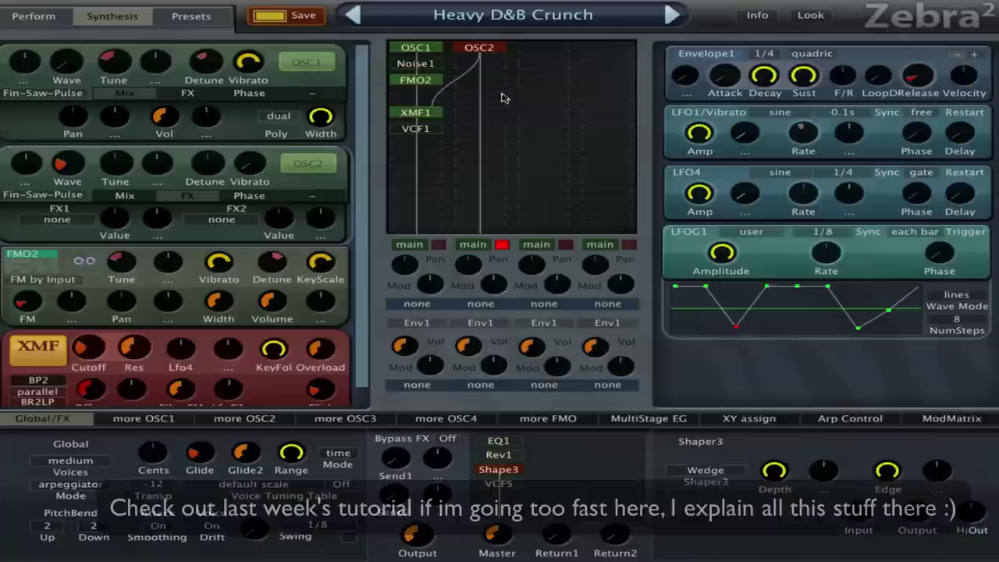
mouse_move(107, 167)
mouse_down()
mouse_move(159, 61)
mouse_move(174, 57)
mouse_move(162, 119)
mouse_up()
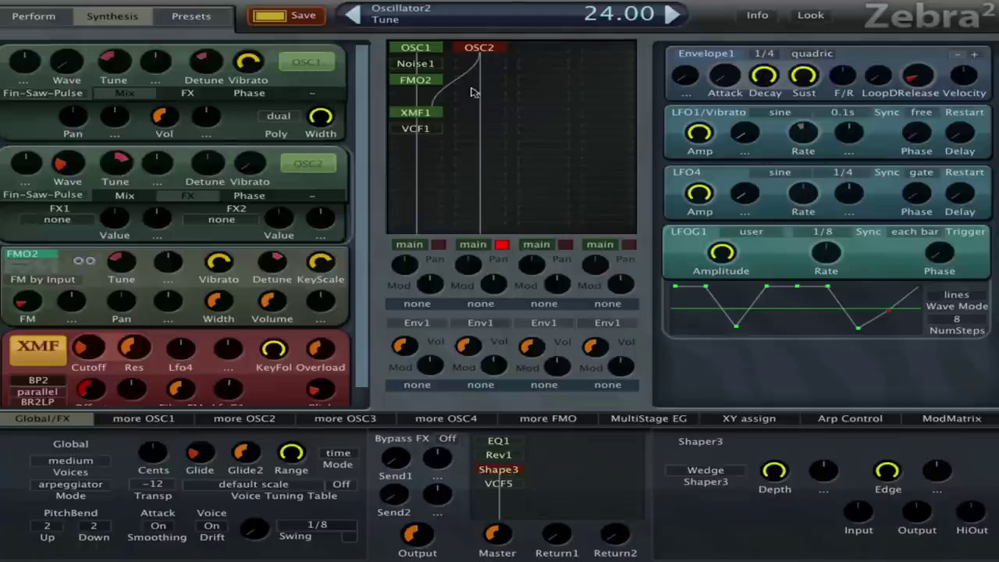
Deactivate OSC2, return XMF1's sidechain input to SideChain 1 and select FMO2 in the grid.
click(487, 48)
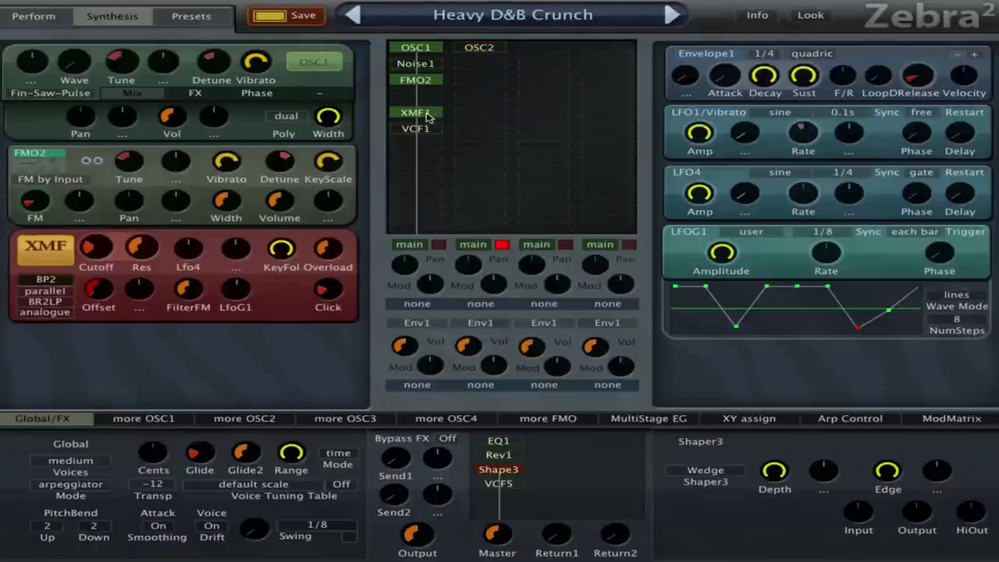
right_click(428, 115)
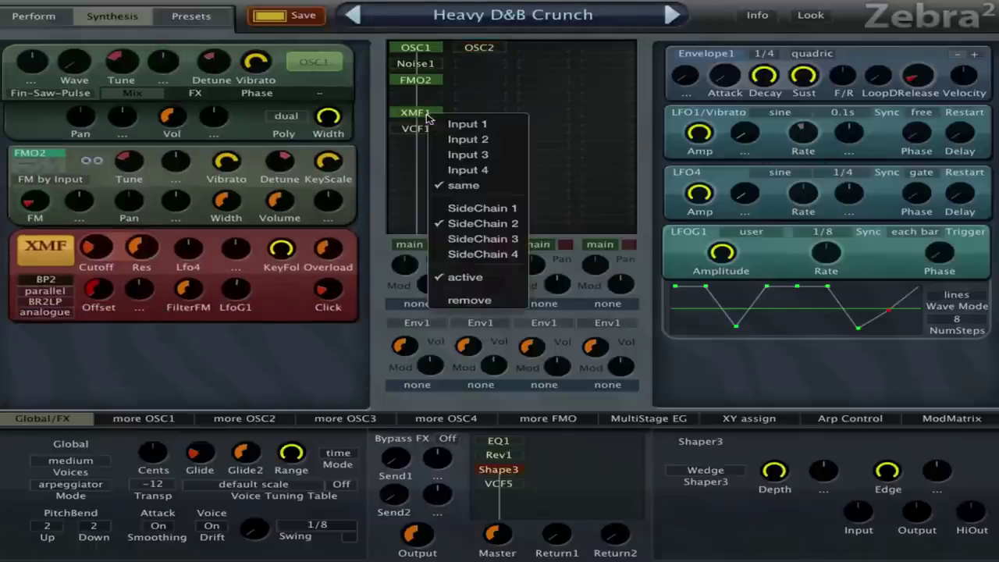
click(479, 210)
click(440, 82)
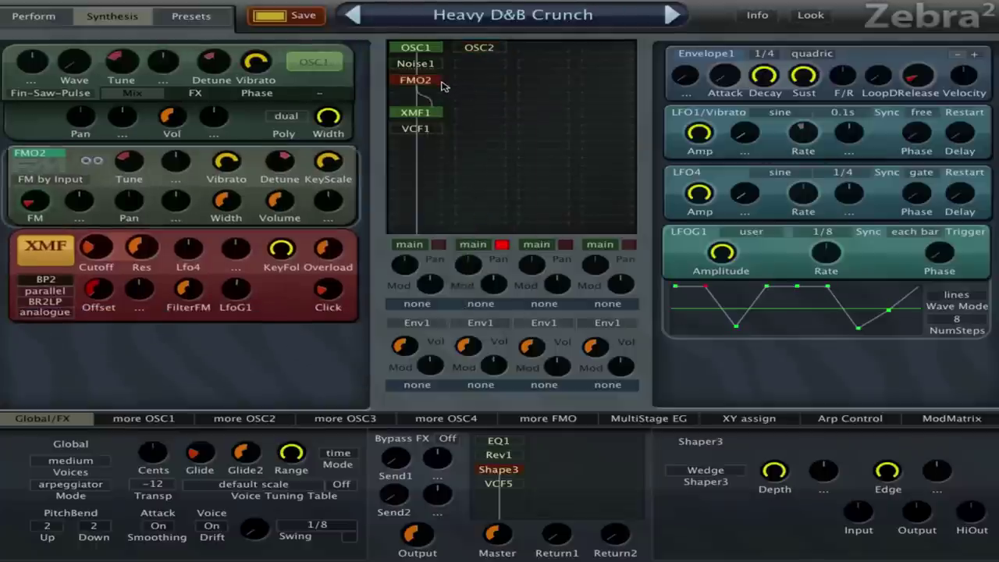
Reactivate VCF1 and reorder the module panels so that VCF1 sits below XMF1.
click(434, 131)
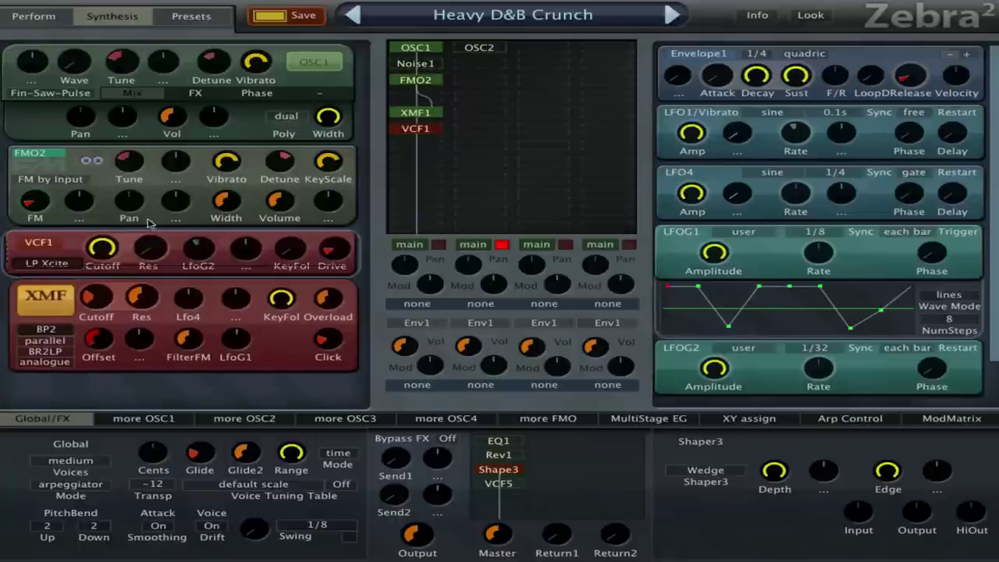
drag(167, 277, 171, 280)
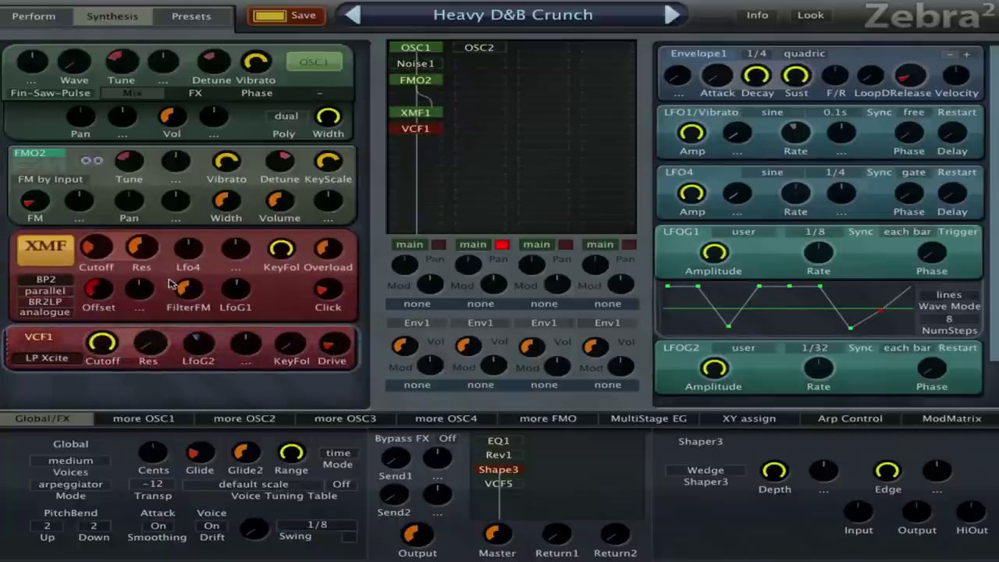
Examine the LfoG2 modulation of VCF1's cutoff and the waveform options of LFOG2.
click(195, 346)
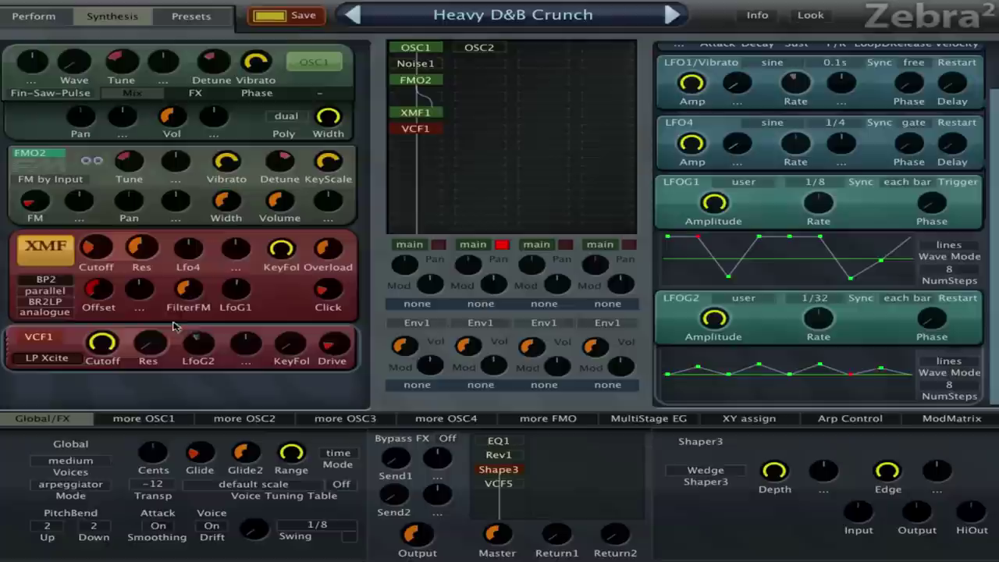
drag(197, 345, 258, 353)
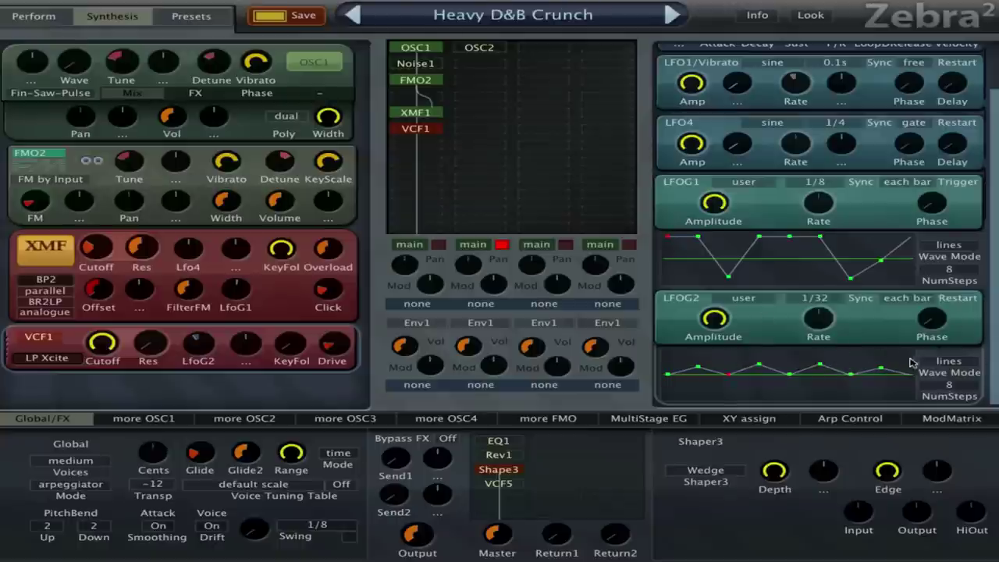
click(742, 301)
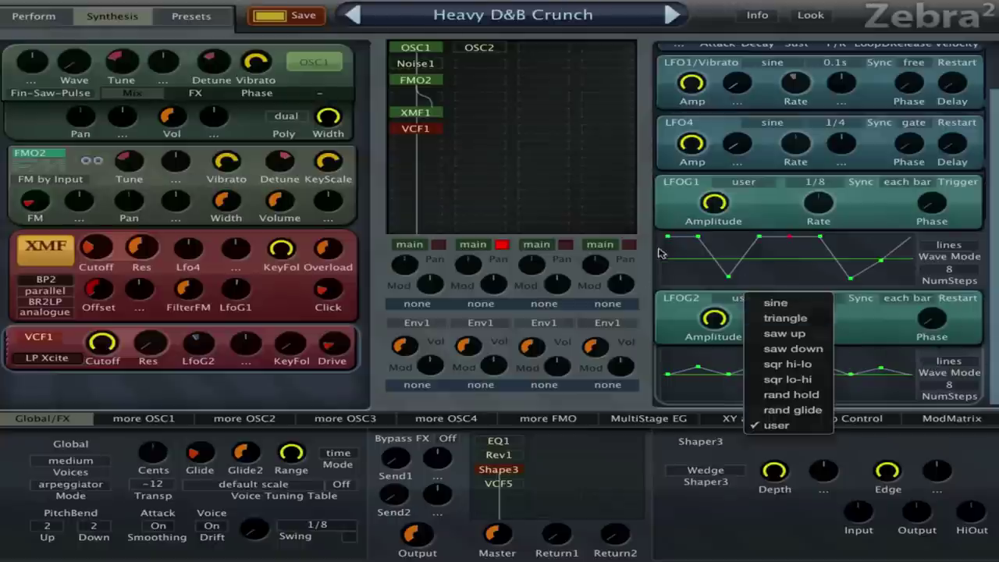
click(661, 317)
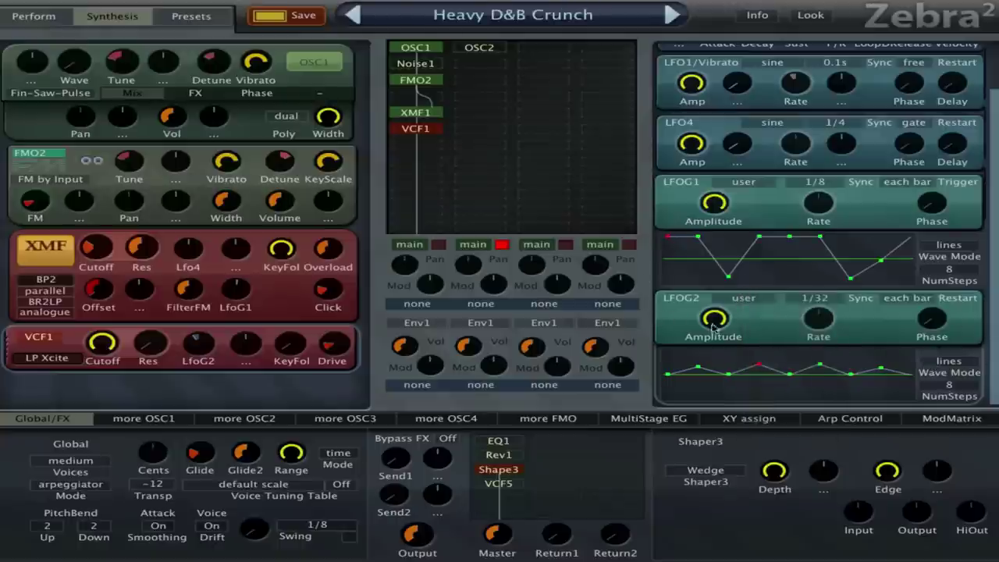
Try LFOG2's steps wave mode and return it to lines.
click(933, 362)
click(967, 371)
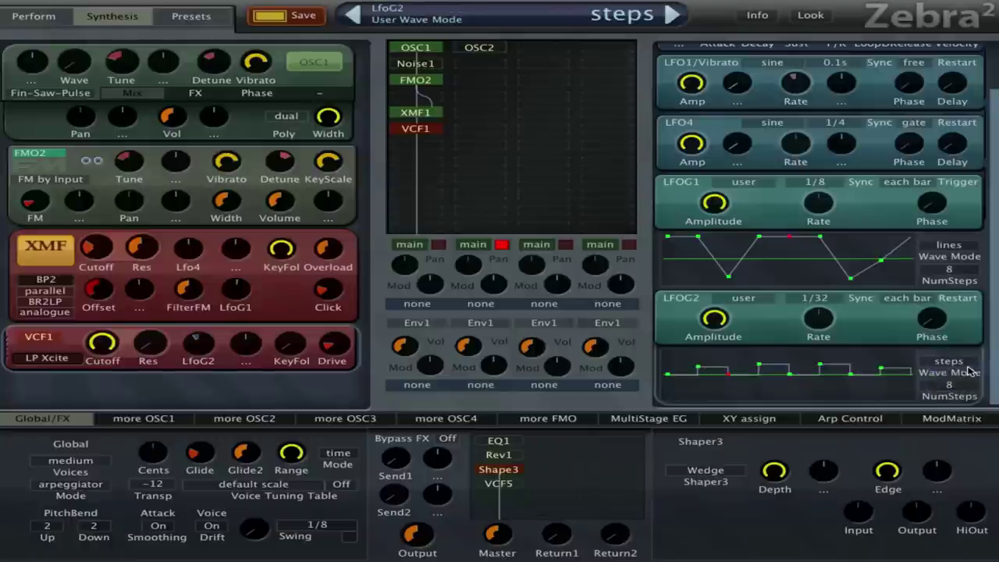
click(968, 366)
click(989, 390)
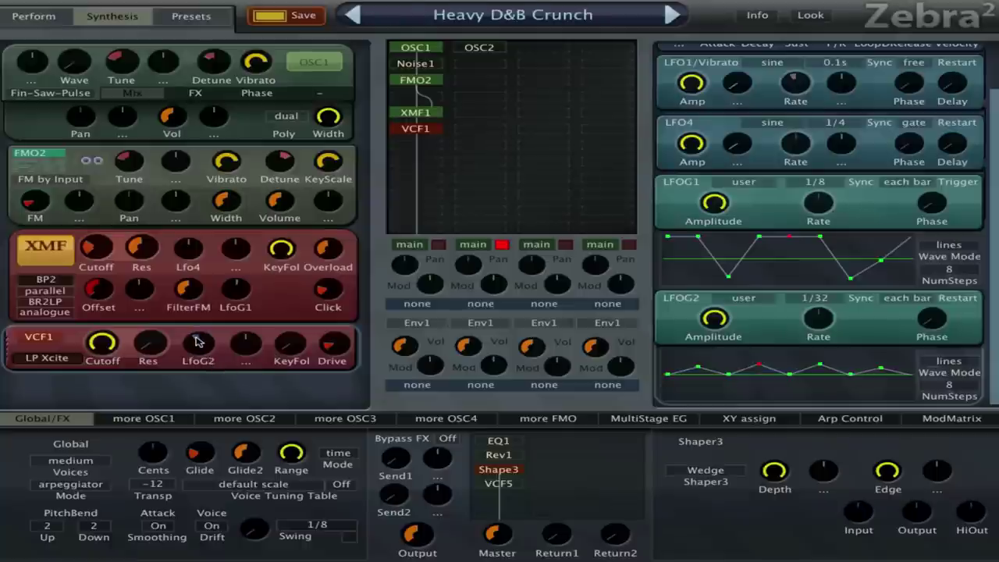
Change VCF1's cutoff modulation source from LfoG2 to Lfo3.
scroll(935, 286, up, 1)
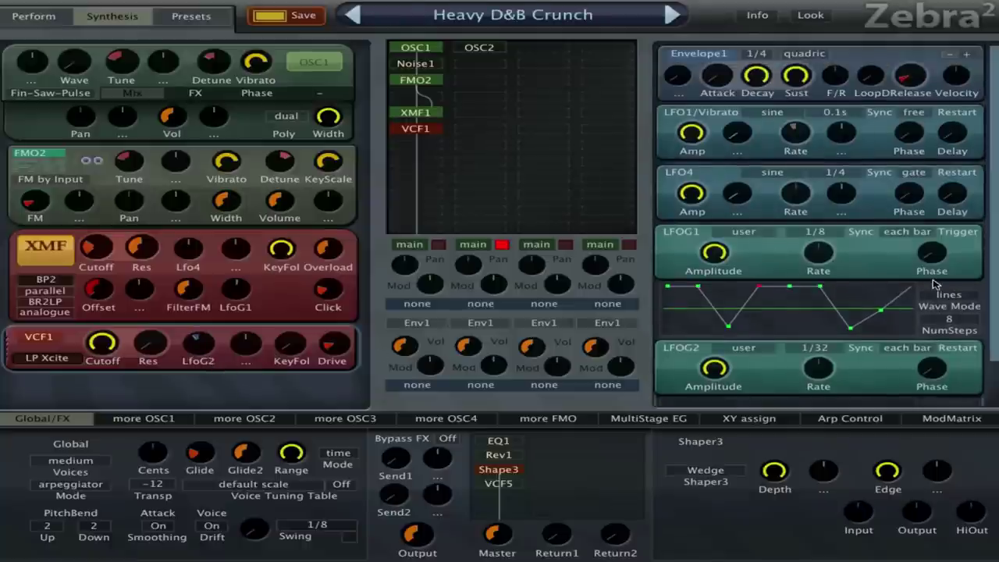
scroll(934, 286, down, 1)
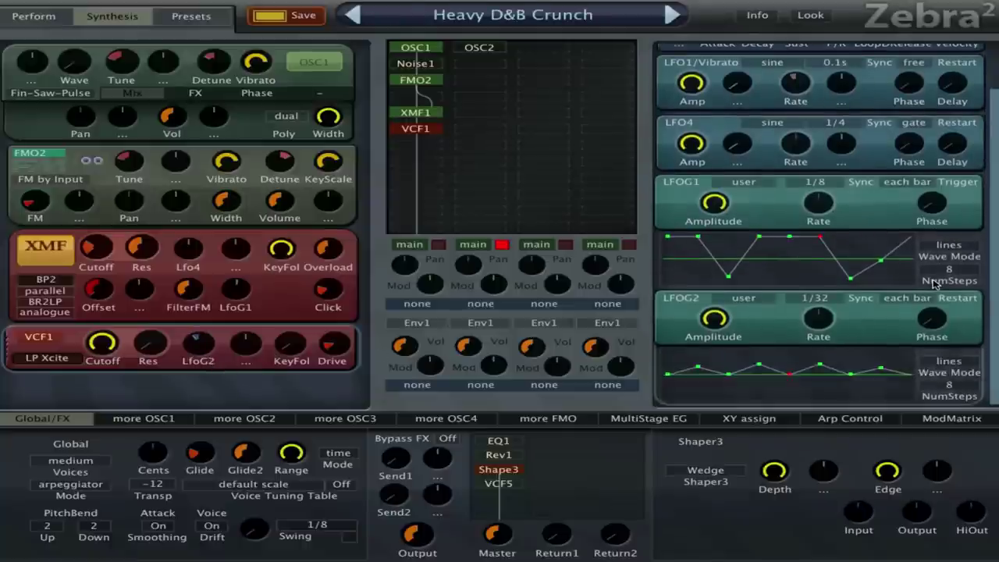
click(202, 353)
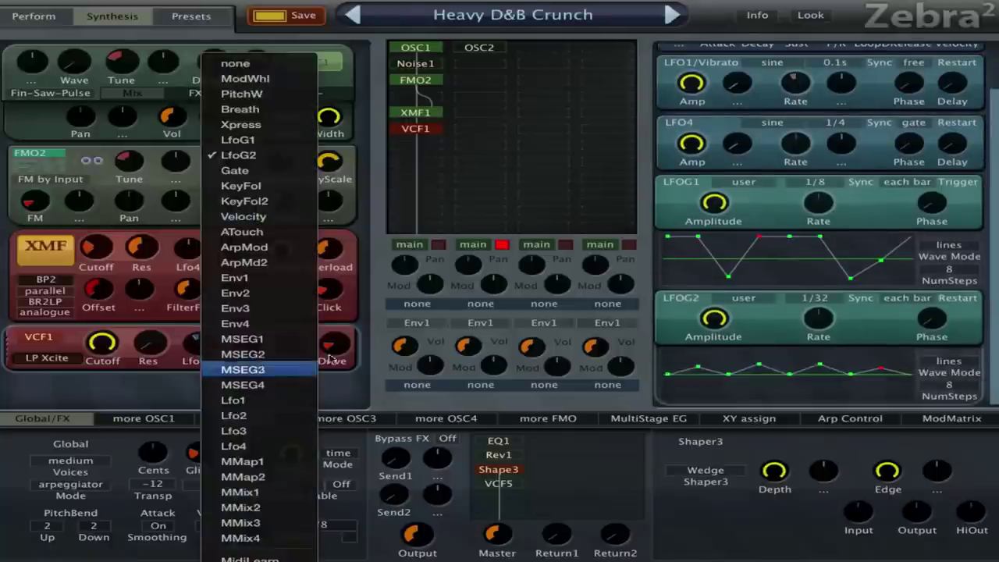
click(312, 430)
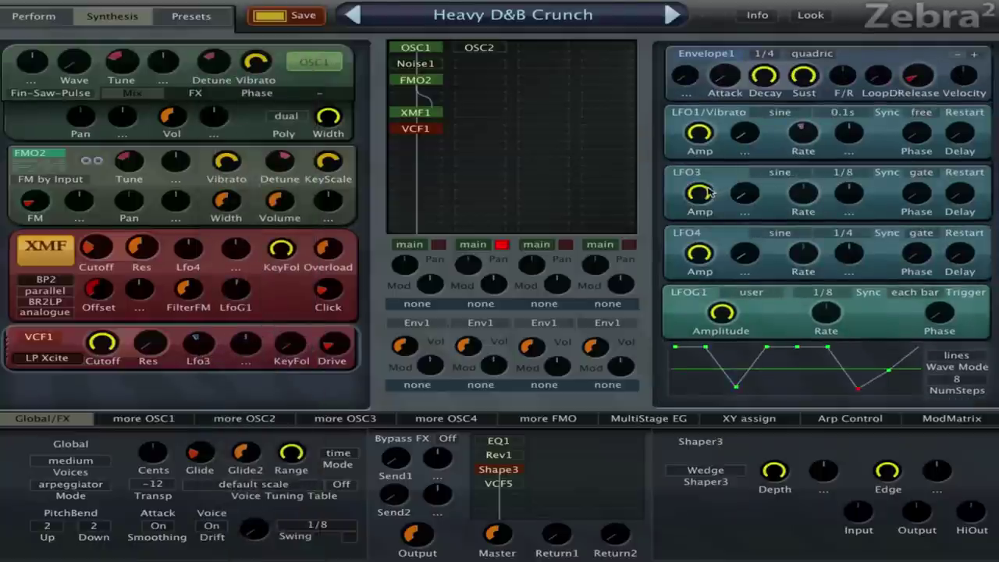
Set LFO3's sync to 1/16 and its amplitude to 15.00.
drag(699, 193, 723, 362)
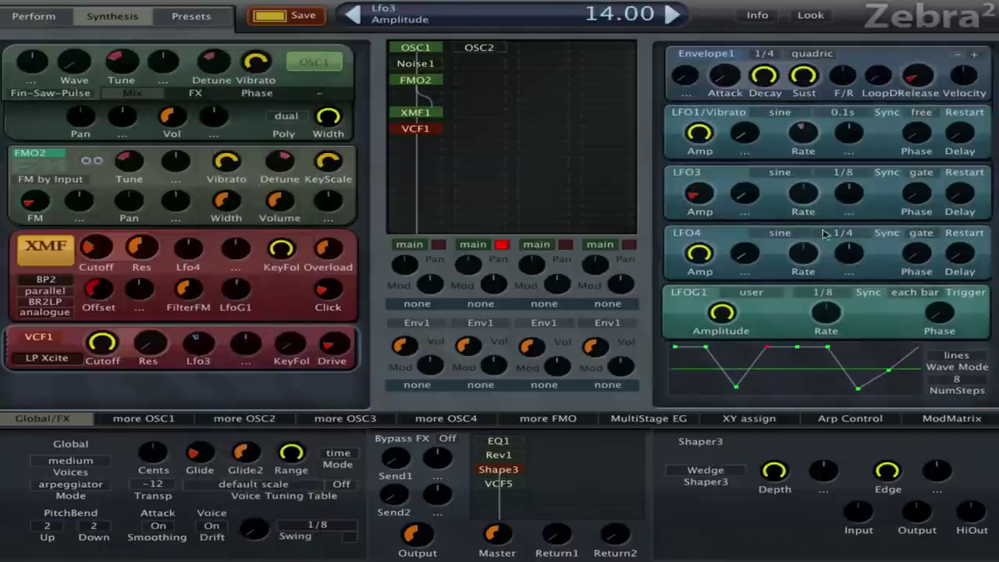
click(852, 176)
click(883, 258)
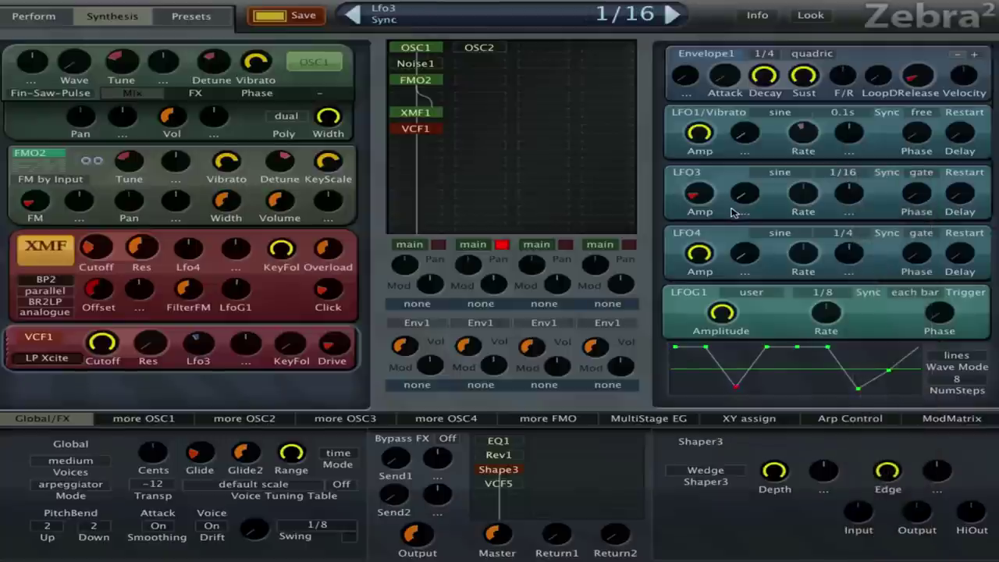
drag(699, 196, 708, 207)
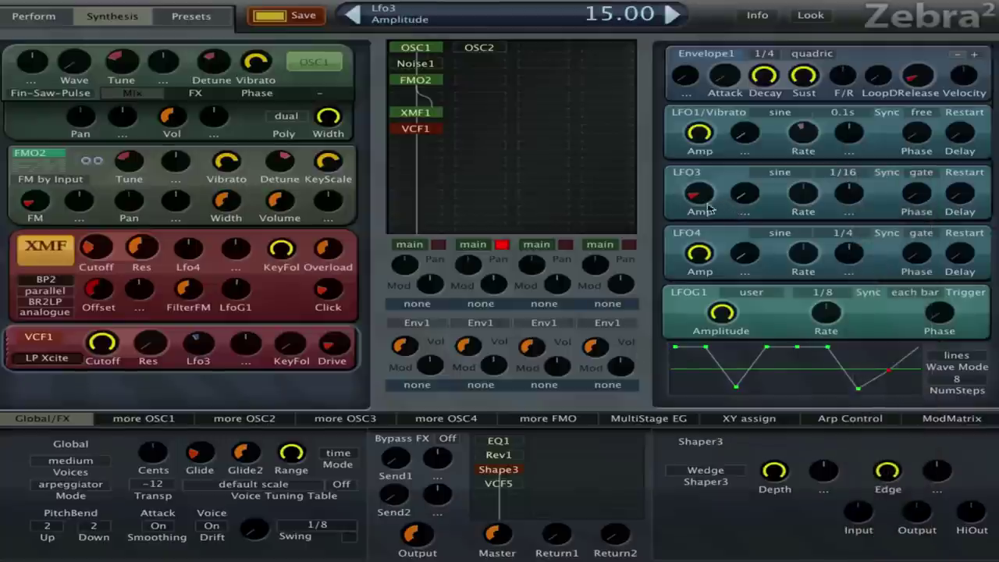
Examine the EQ1, Rev1 and VCF5 effects along with the preset's modulation matrix, arpeggiator and multistage envelope settings.
click(511, 456)
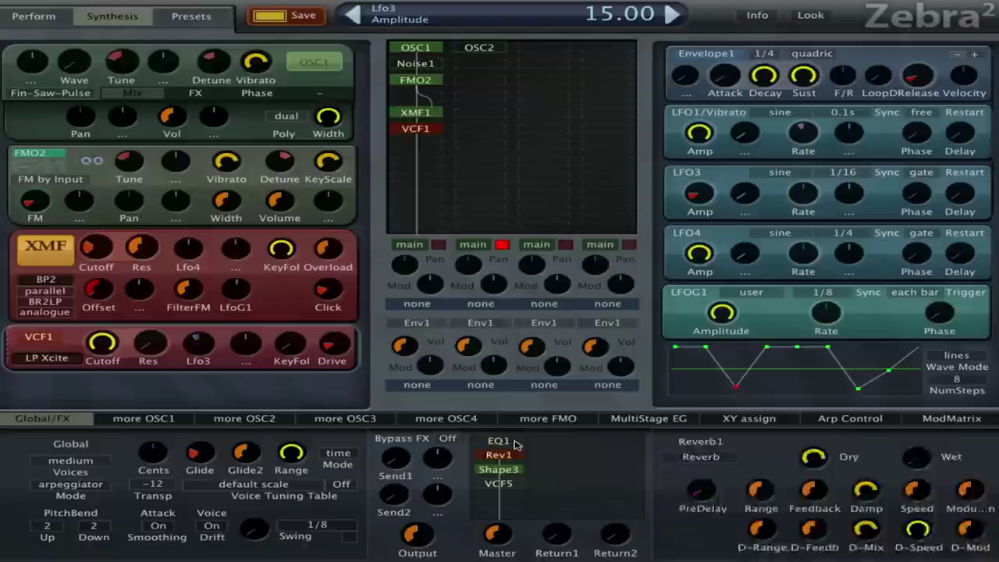
click(515, 442)
click(521, 484)
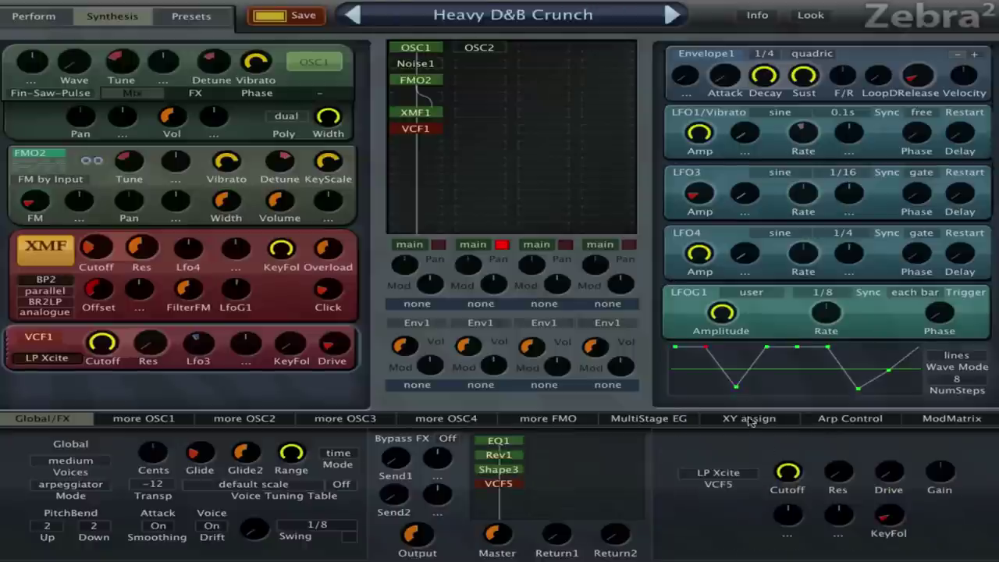
click(944, 419)
click(885, 420)
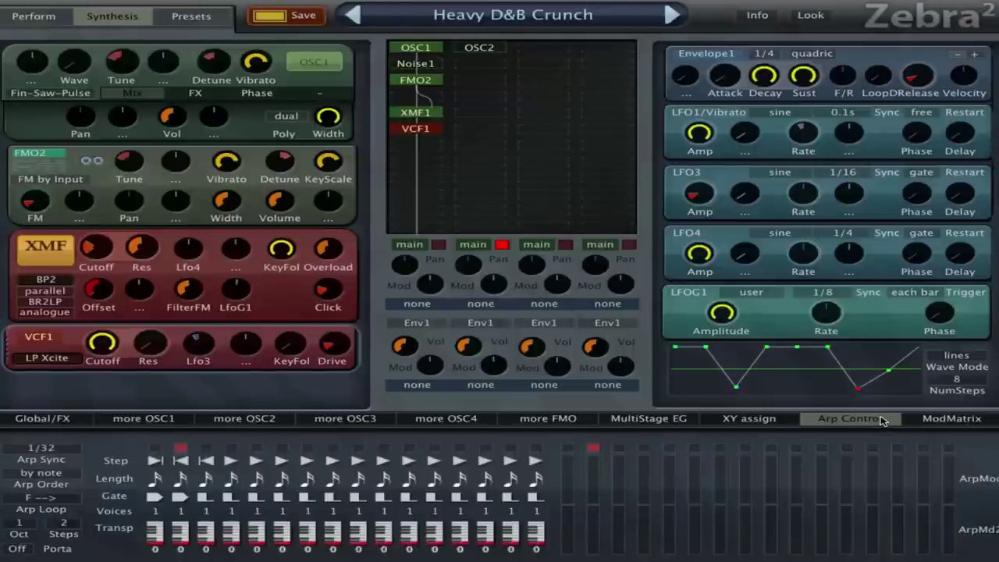
click(667, 420)
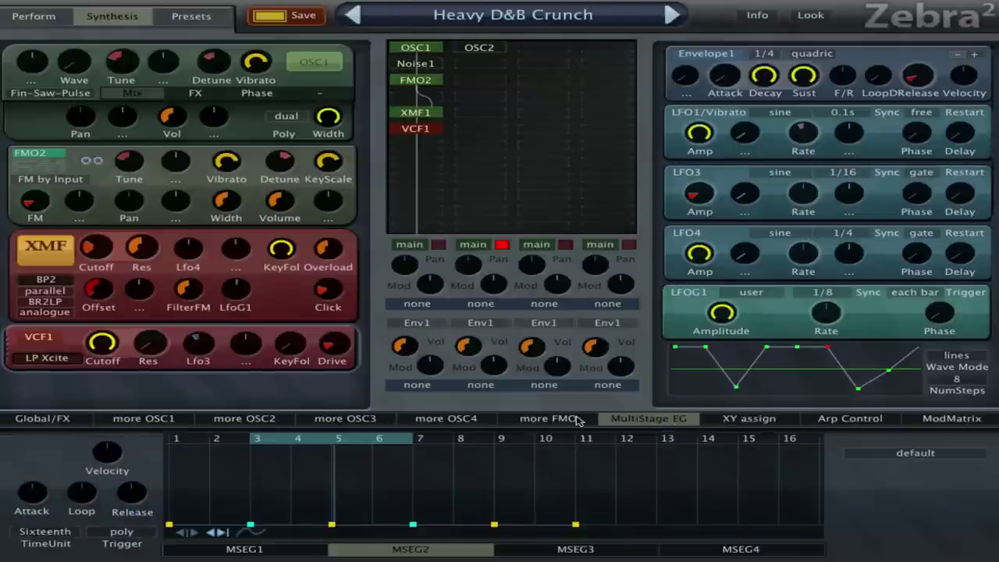
click(244, 548)
click(660, 552)
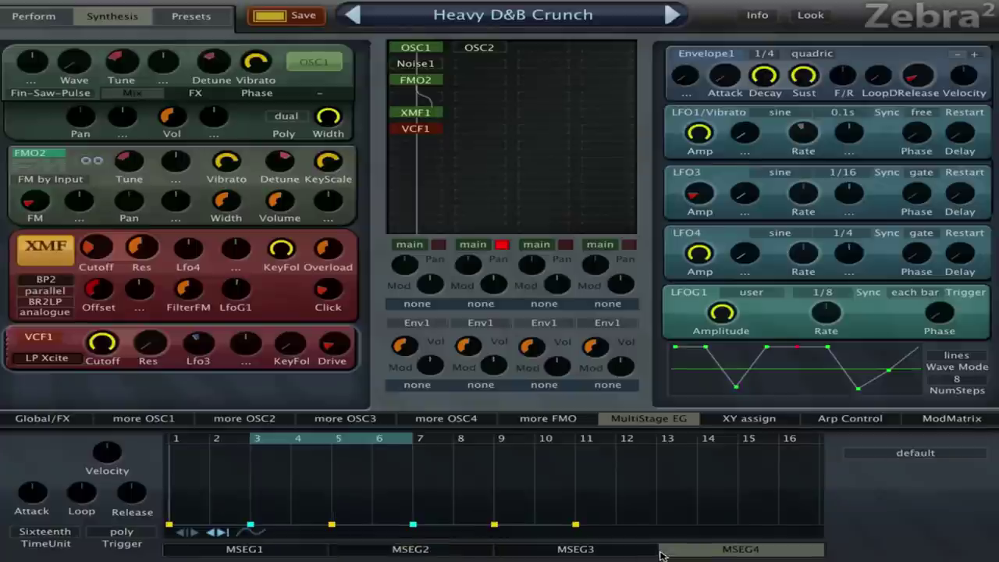
click(607, 554)
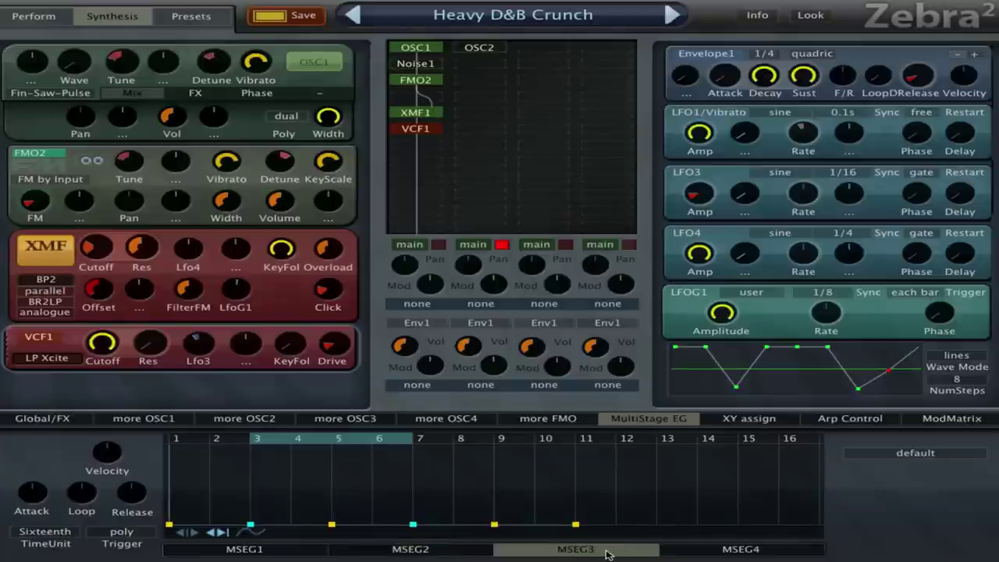
click(148, 419)
click(48, 418)
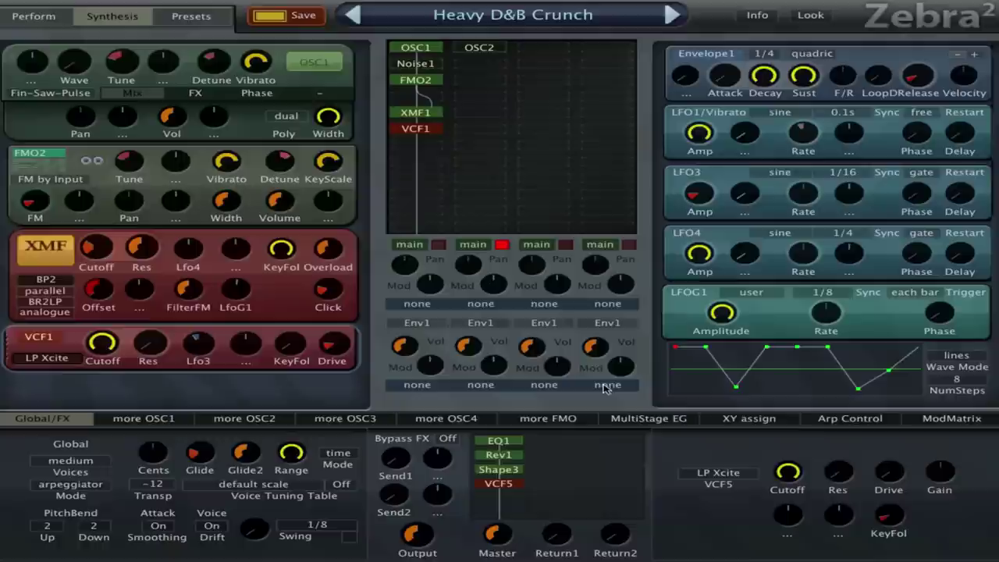
click(948, 418)
click(862, 419)
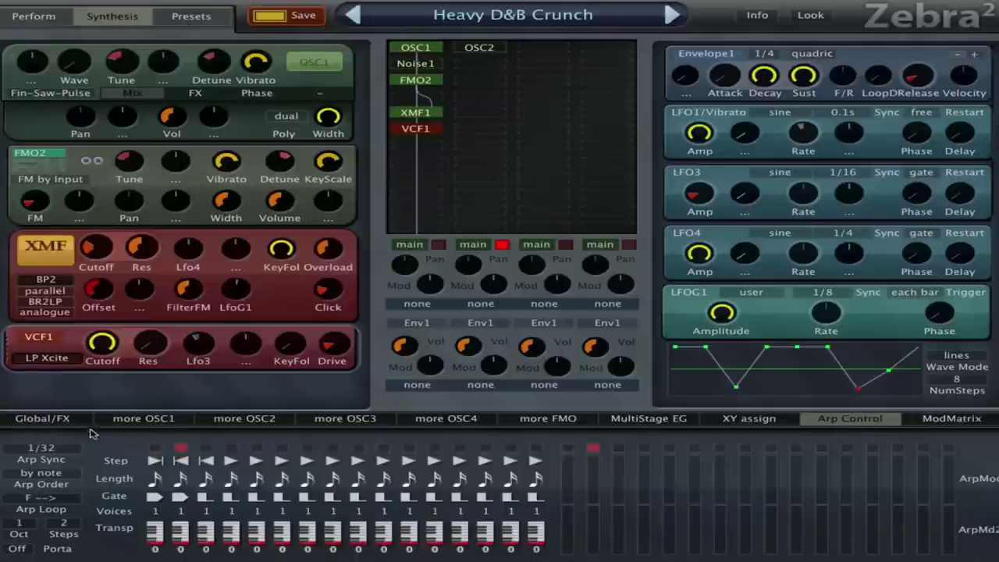
Set the global voice mode to poly in place of arpeggiator.
click(66, 420)
click(82, 485)
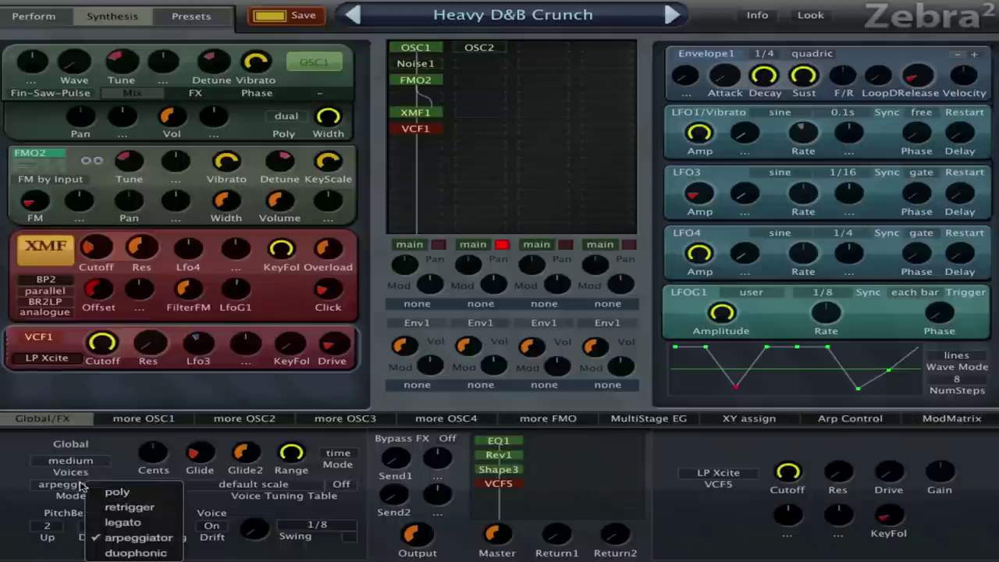
click(147, 492)
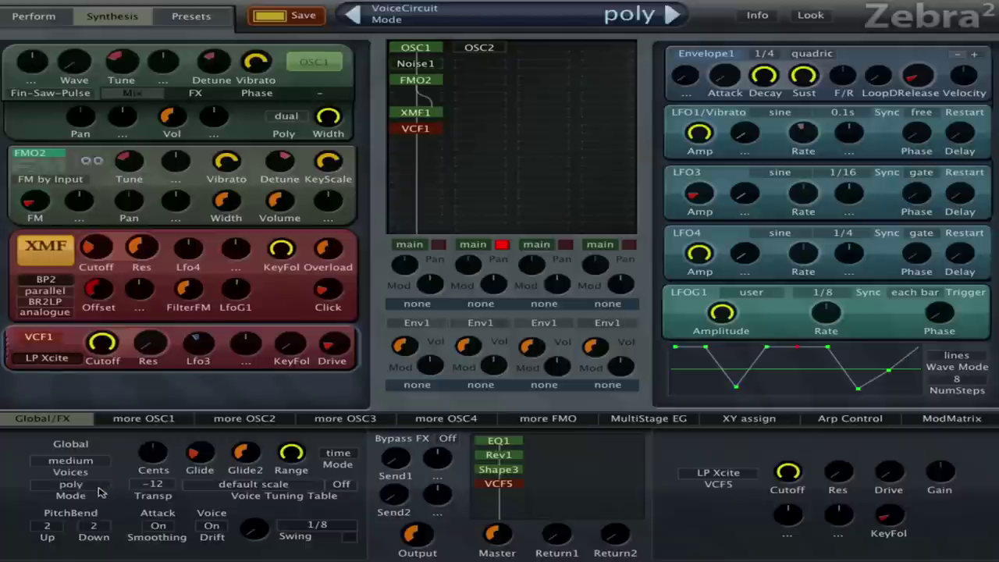
click(51, 489)
click(67, 495)
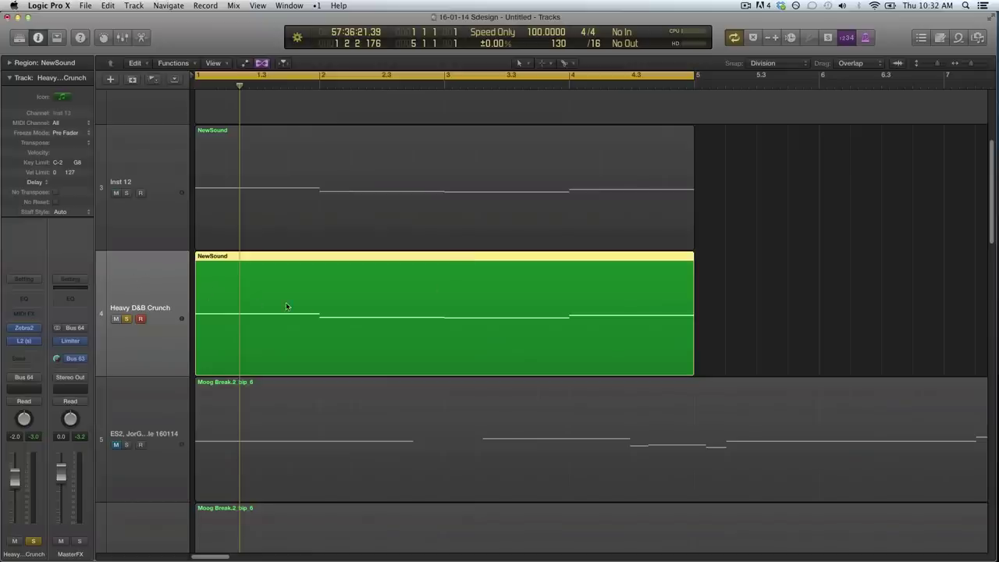
In Logic Pro X, bounce the Heavy D&B Crunch track's NewSound region in place, and solo the bounced track with the original muted.
key(ctrl+b)
key(Return)
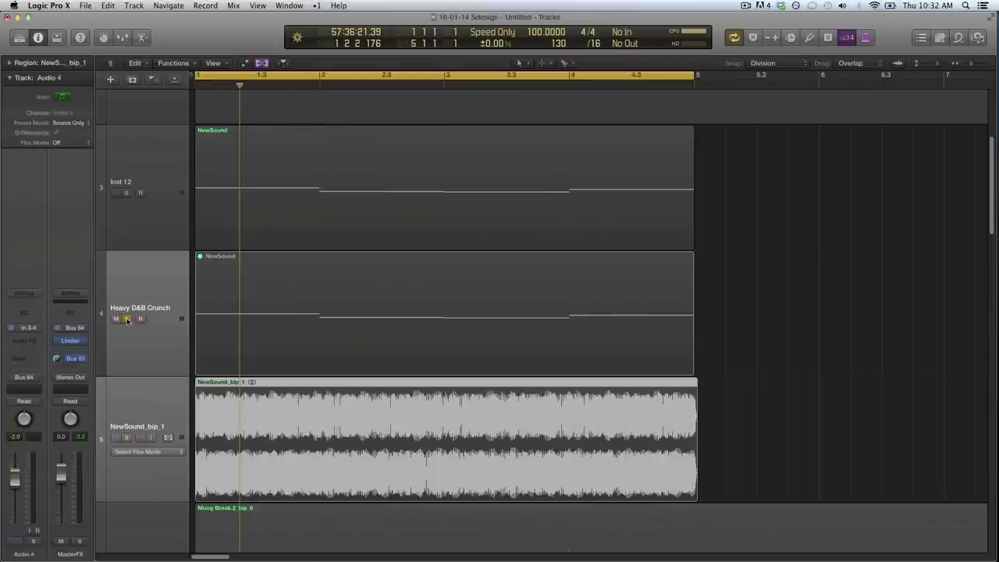
click(126, 319)
click(116, 319)
click(140, 399)
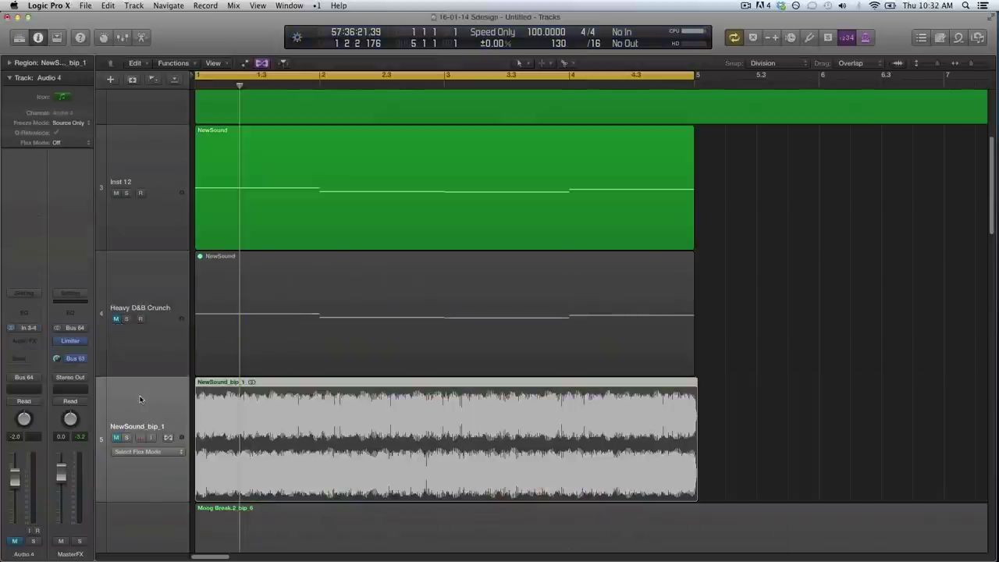
click(128, 437)
Split the bounced NewSound_bip_1 region at 1 3 1 1 and delete the part after the cut.
scroll(272, 373, down, 5)
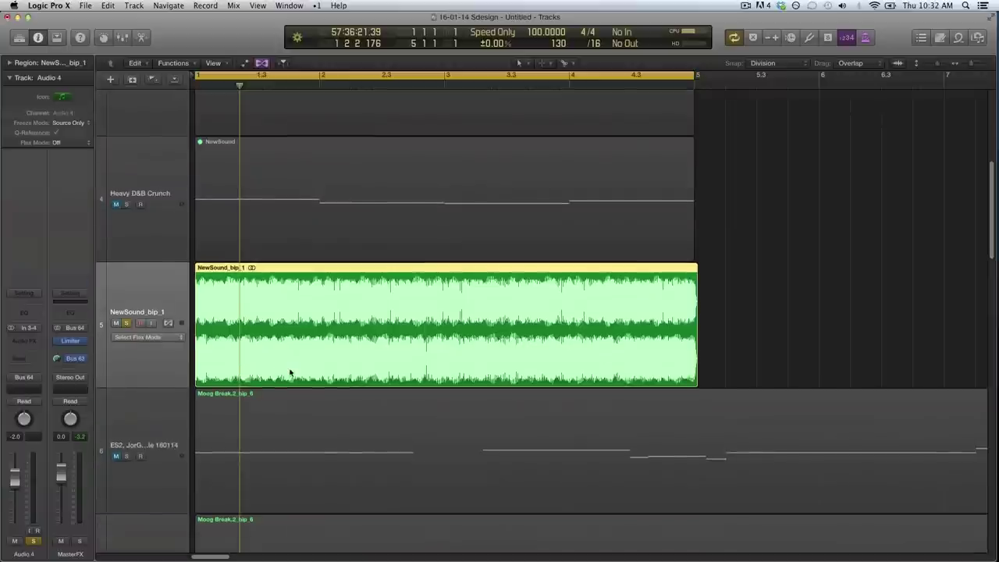
click(257, 368)
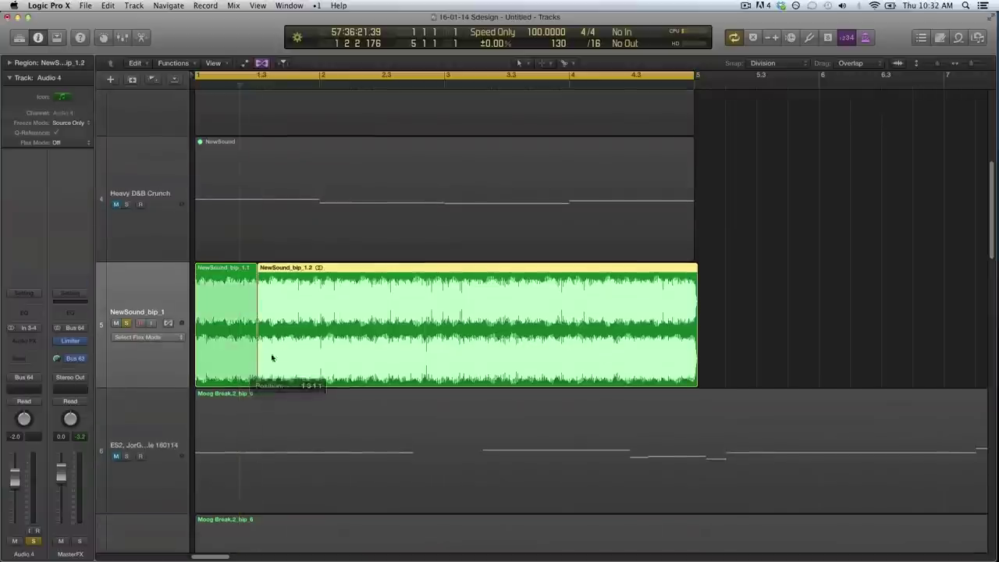
key(Delete)
Set the bounced track's flex mode to Monophonic and stretch the remaining half-bar region to bar 5.
click(225, 347)
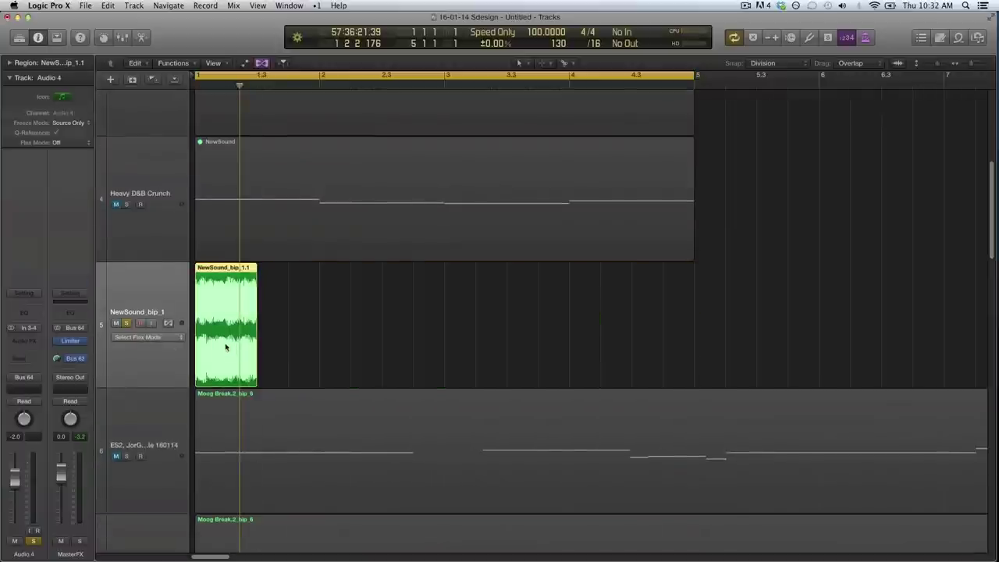
click(177, 336)
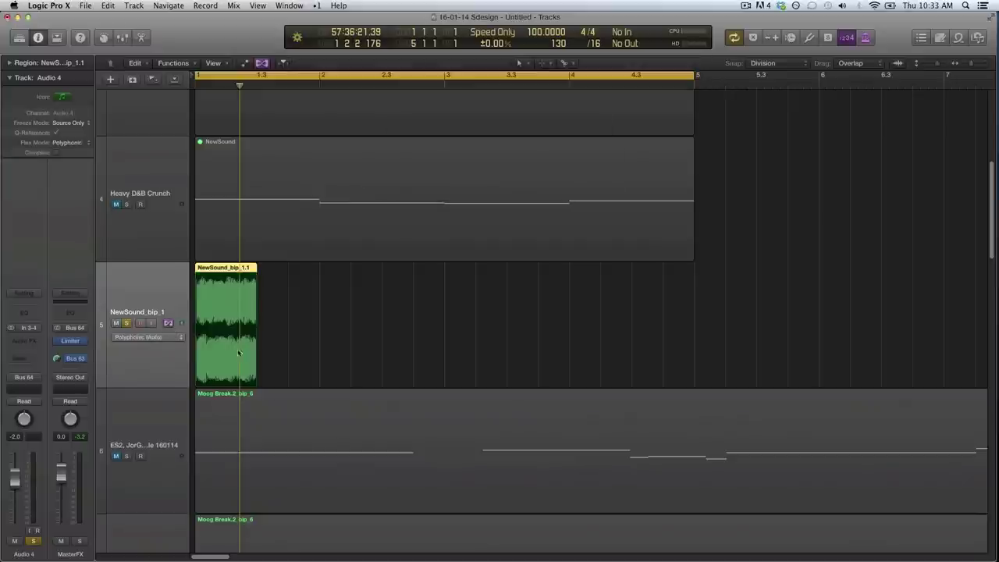
click(156, 338)
click(144, 357)
drag(253, 274, 693, 366)
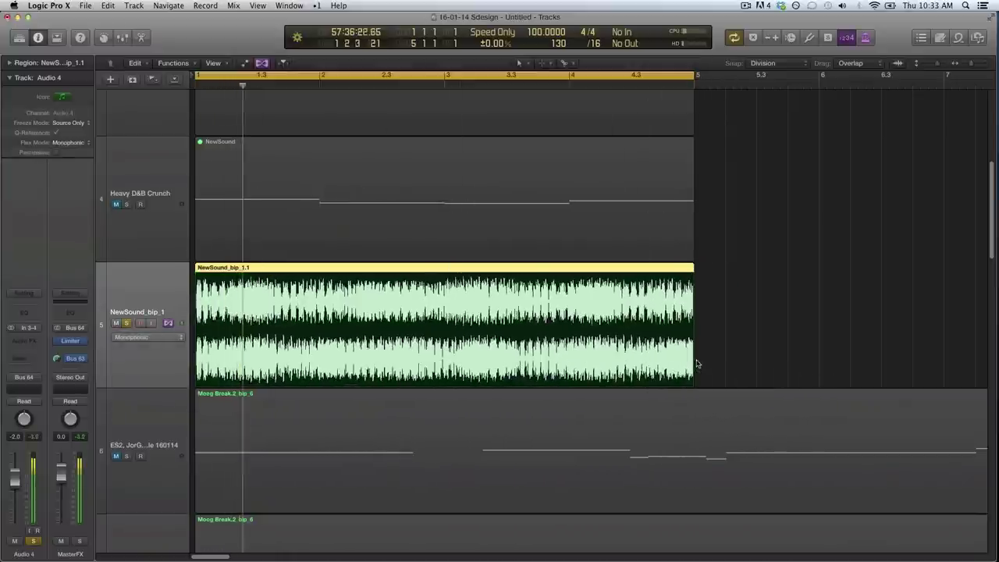
Change the bounced track's flex mode to Flex Time - Tempophone (FX) and play back the stretched region.
key(a)
key(a)
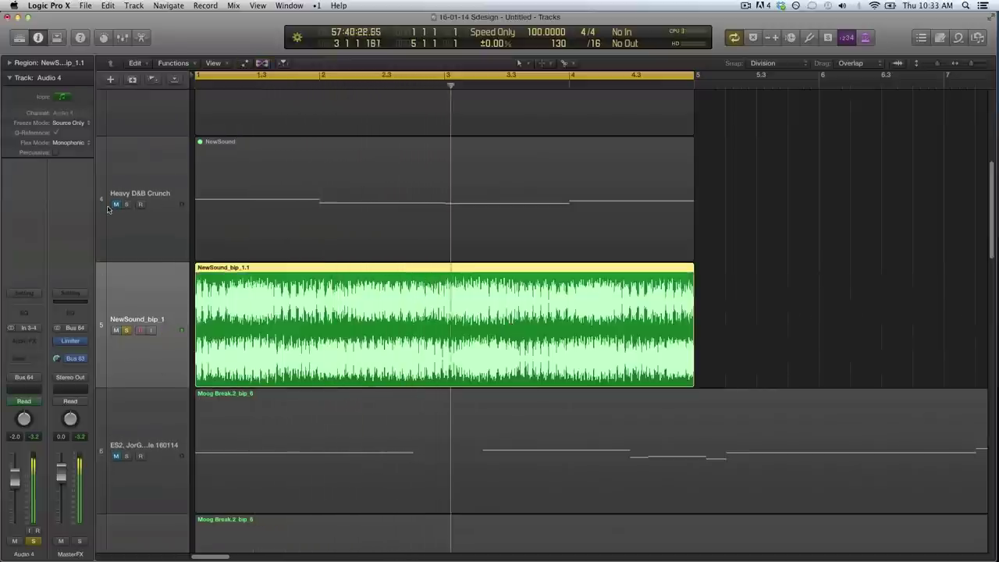
click(70, 141)
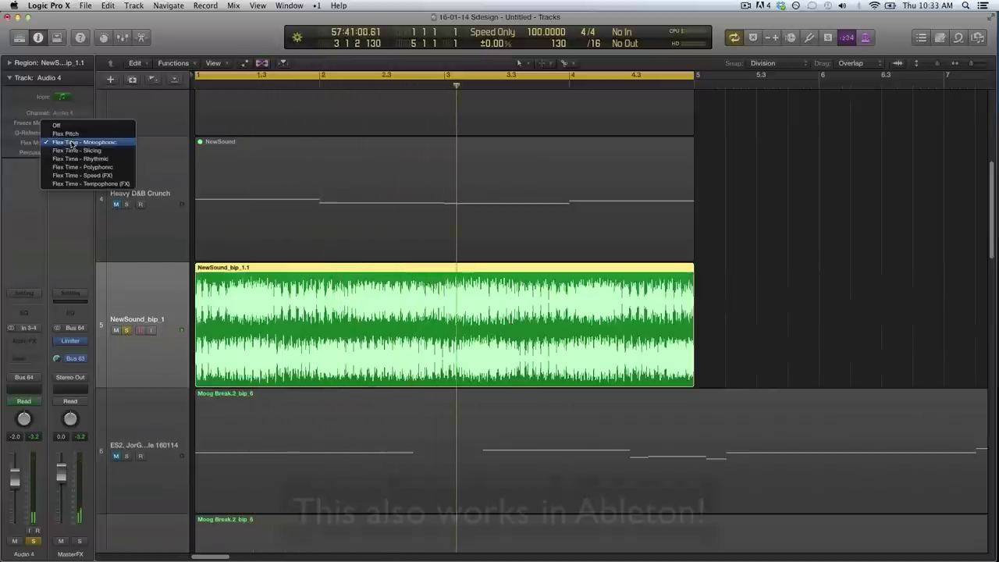
click(114, 187)
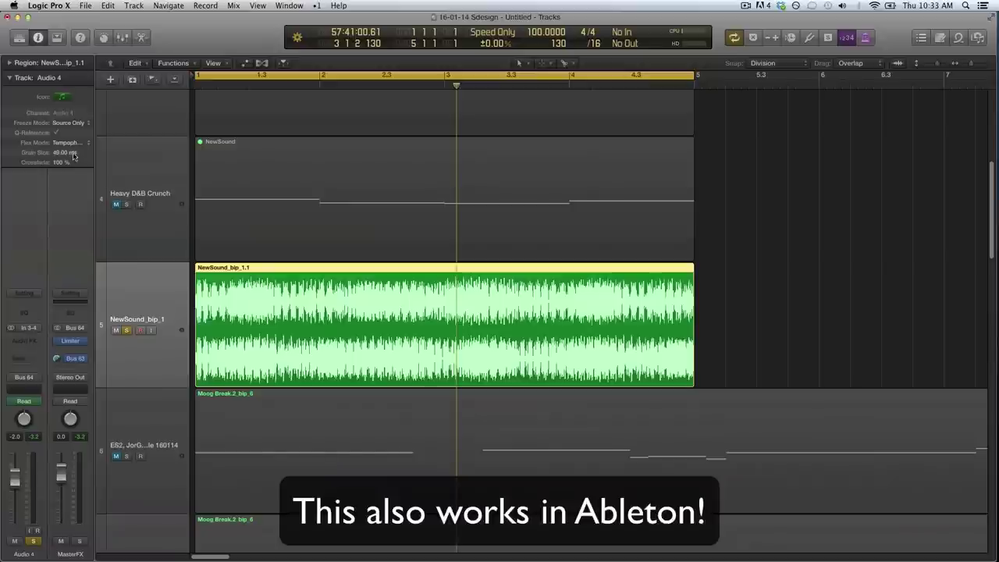
key(space)
key(space)
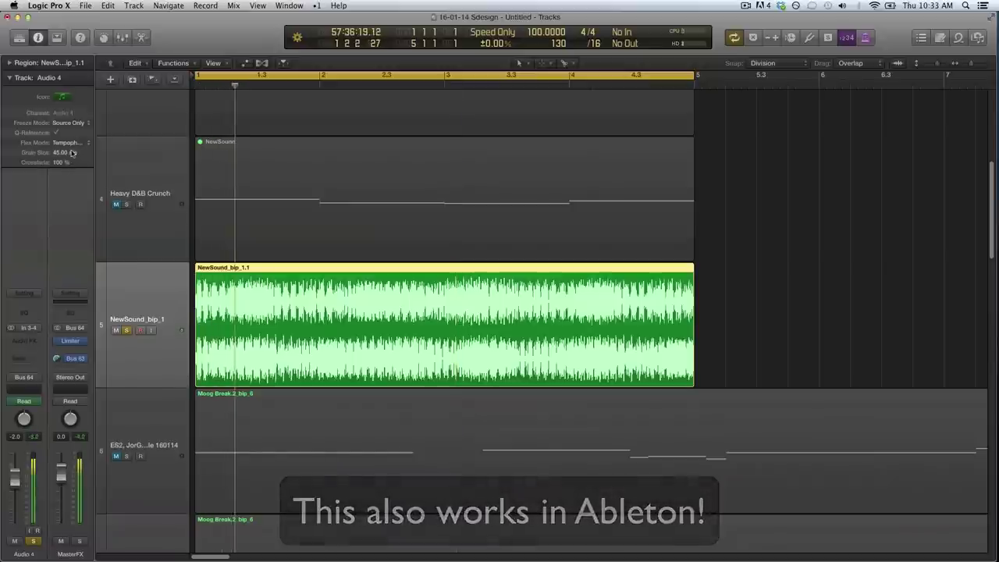
key(space)
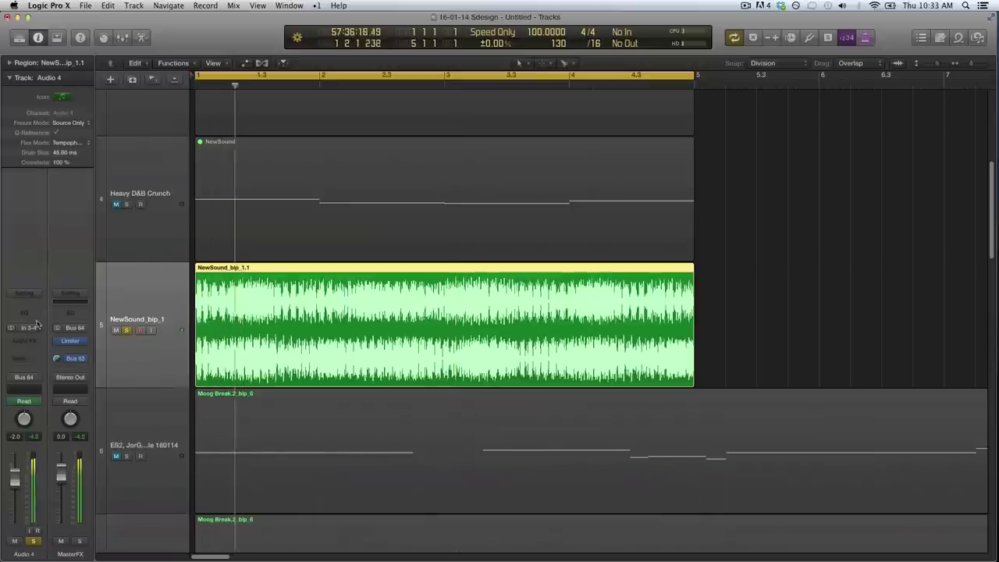
Add a Channel EQ to the bounced track and boost its high shelf by 11.5 dB at 1900 Hz.
click(23, 344)
mouse_move(79, 472)
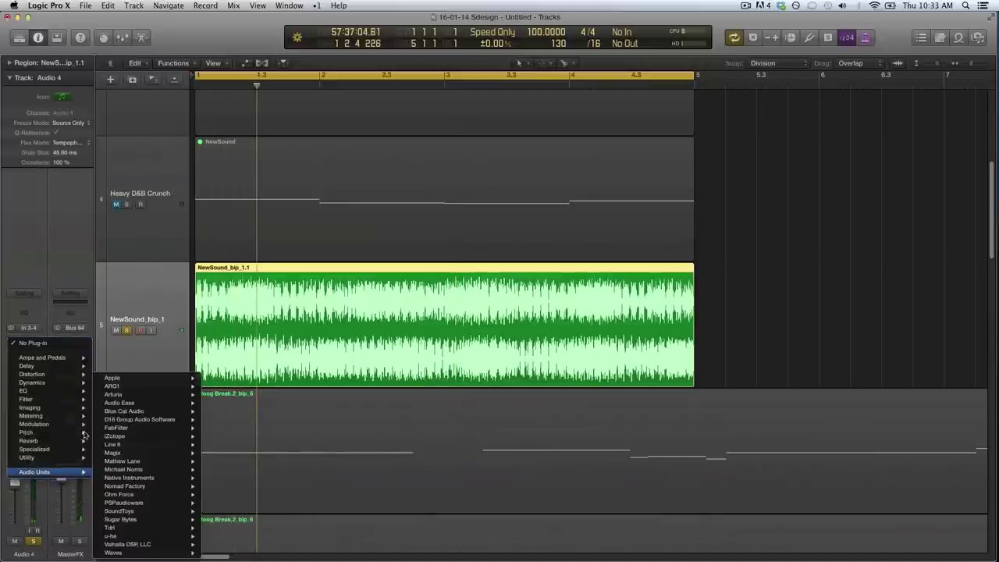
click(39, 315)
click(34, 318)
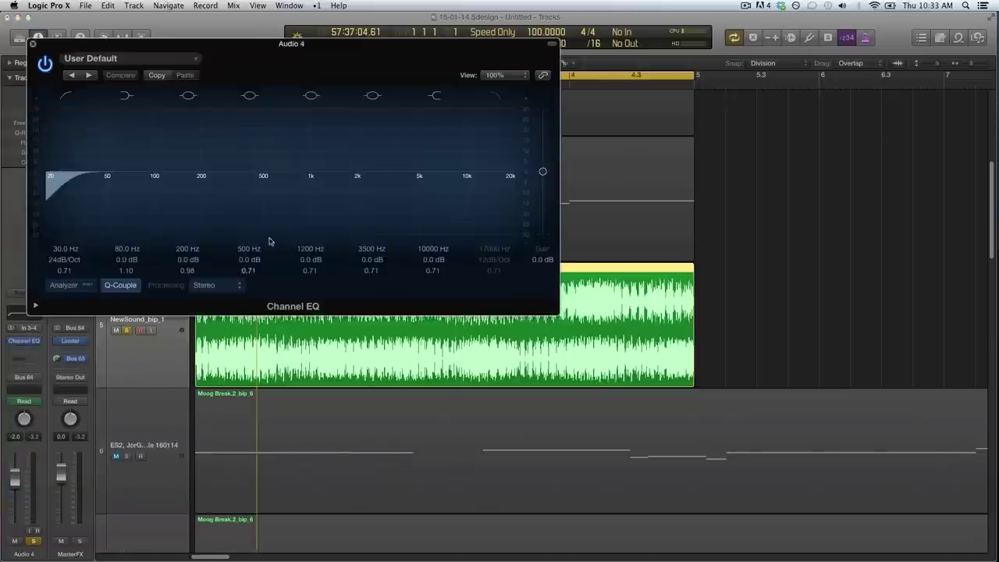
drag(433, 198, 430, 172)
drag(433, 248, 431, 263)
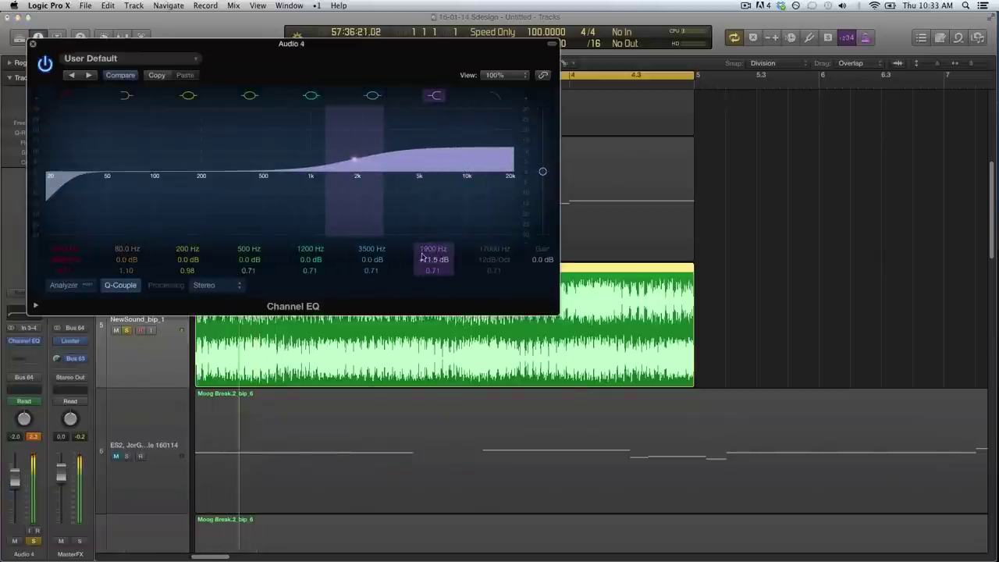
Close the Channel EQ and bounce the stretched NewSound_bip_1.1 region in place to a new track.
click(32, 44)
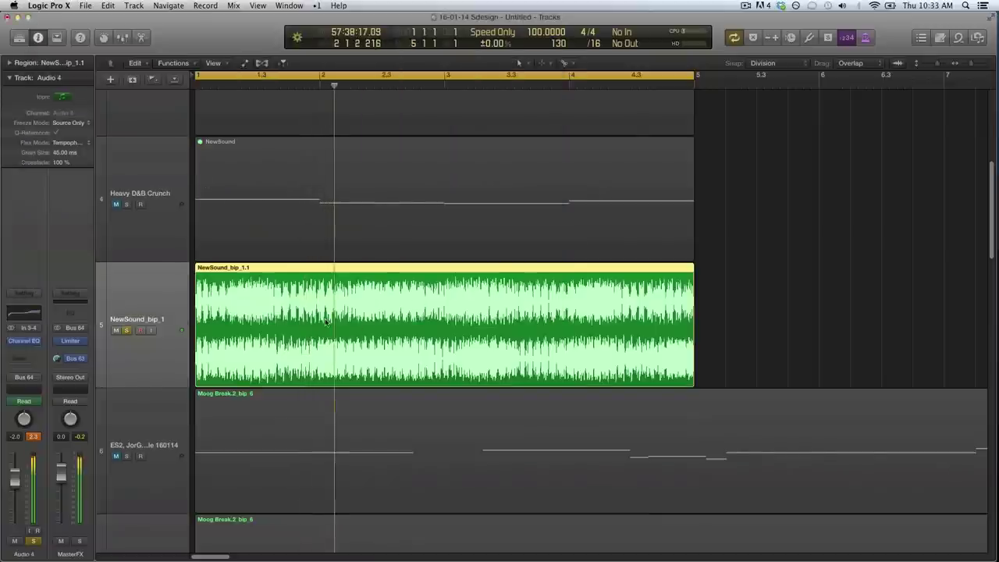
key(ctrl+b)
key(Return)
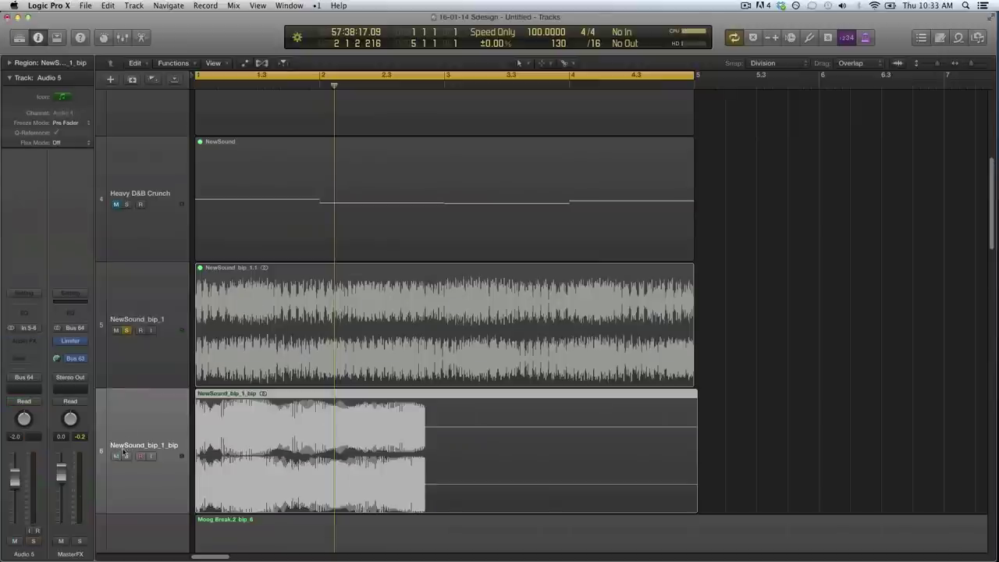
Insert the stereo u-he Zebrify effect on the newly bounced NewSound_bip_1_bip track.
click(31, 345)
mouse_move(47, 471)
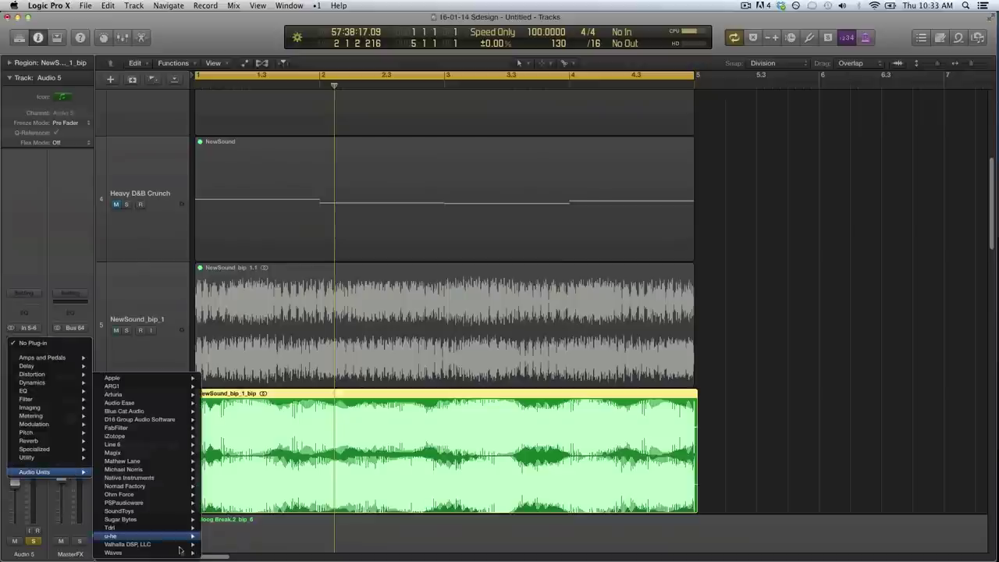
mouse_move(184, 538)
mouse_move(230, 539)
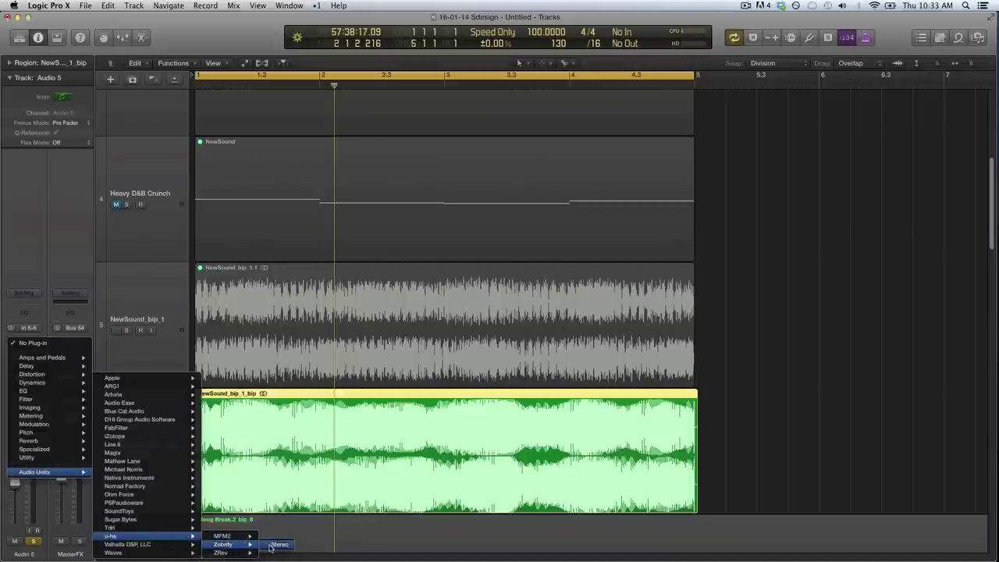
click(271, 545)
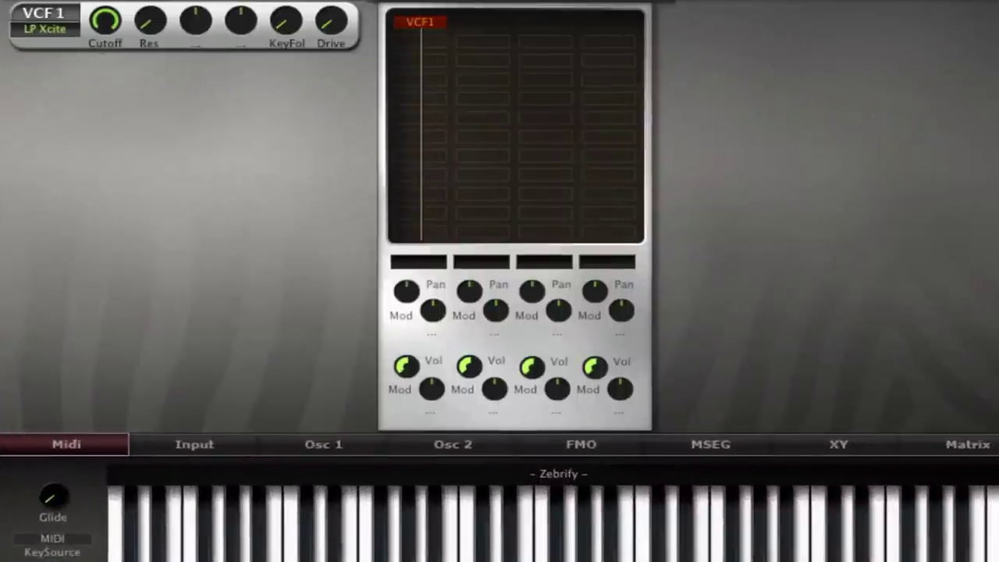
Set Zebrify's VCF 1 filter type to SR Decimate and sweep its cutoff down and back up.
click(63, 33)
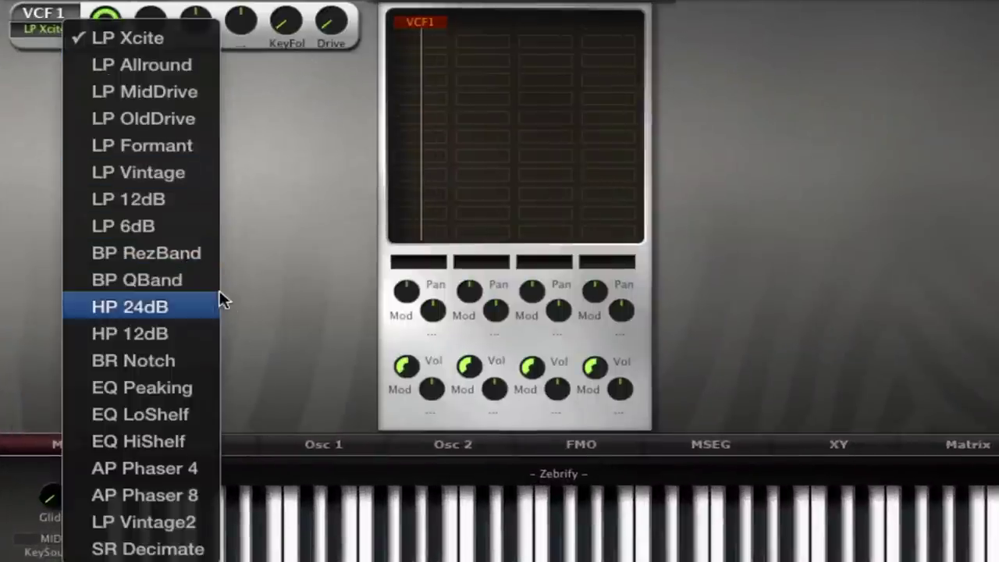
click(166, 546)
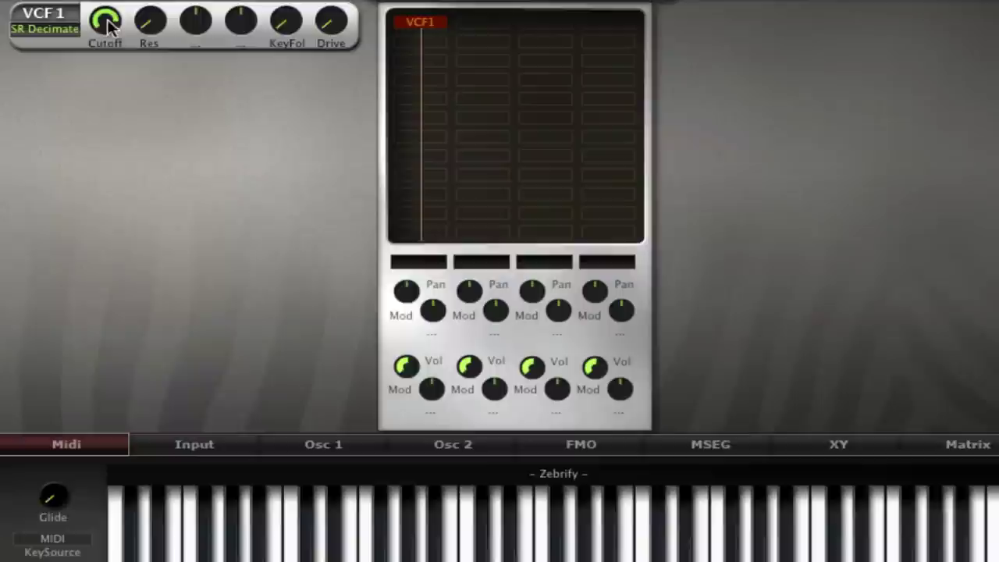
drag(107, 23, 116, 69)
drag(99, 25, 111, 0)
Add a VCF3 module at the start of the second lane and set its filter type to BP QBand.
click(484, 26)
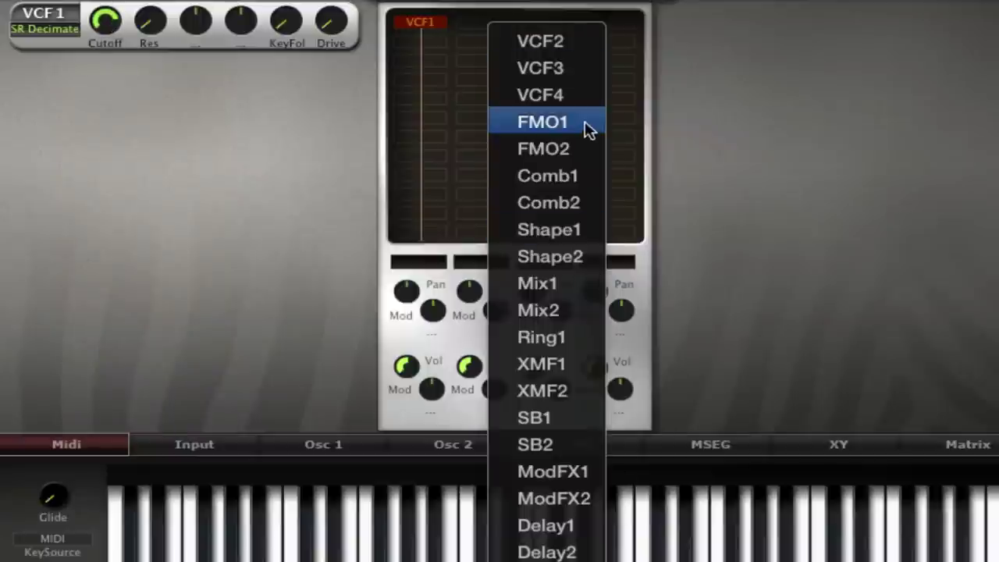
click(595, 67)
click(61, 83)
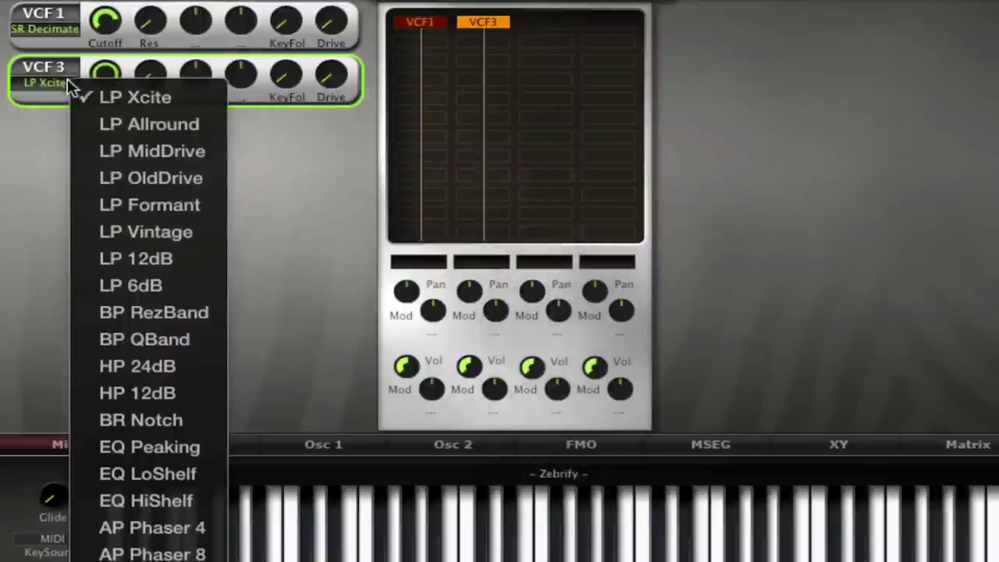
click(198, 341)
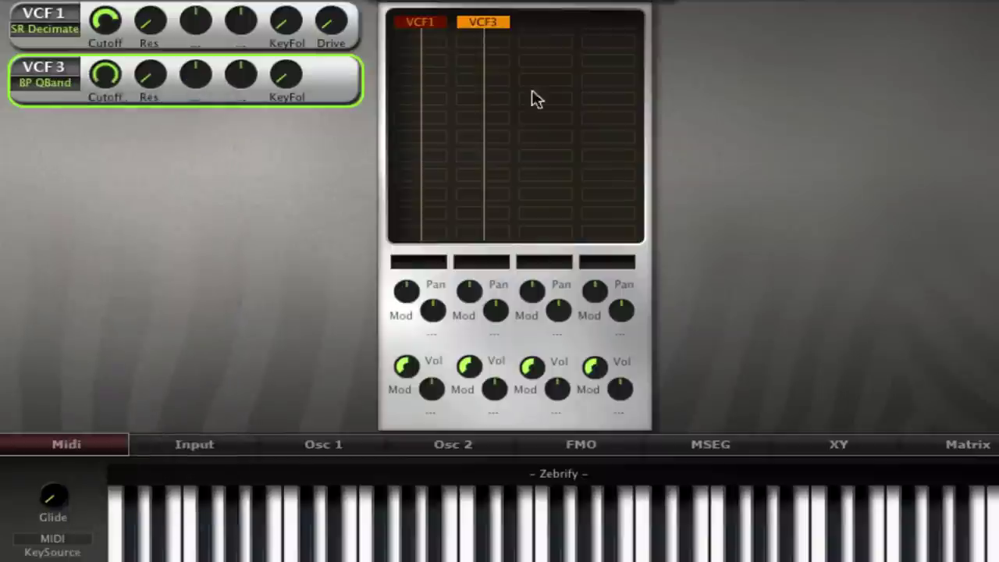
Modulate VCF 3's cutoff with Lfo2 and VCF 1's cutoff with Lfo1, using a small positive depth on each.
right_click(197, 69)
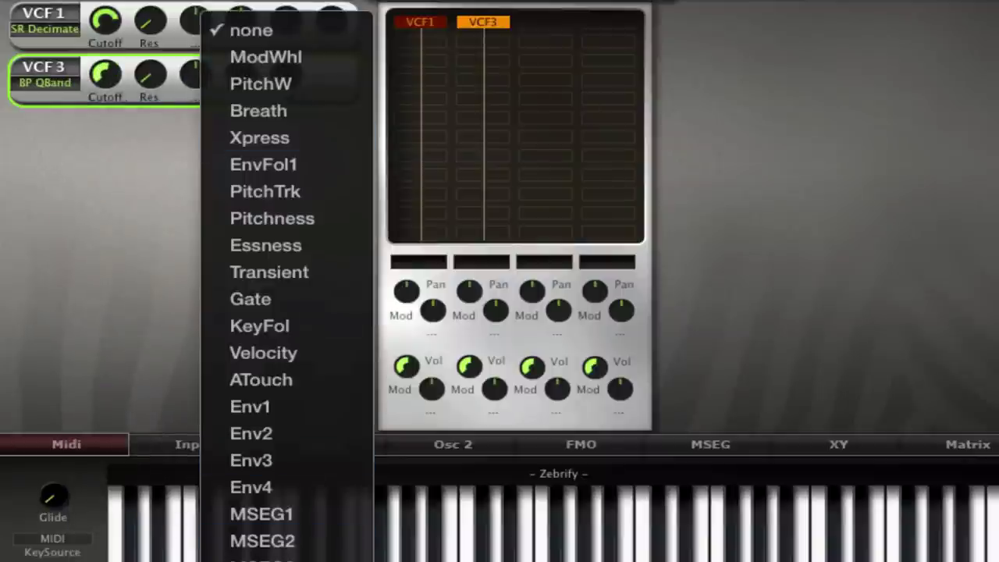
key(Escape)
drag(203, 73, 213, 38)
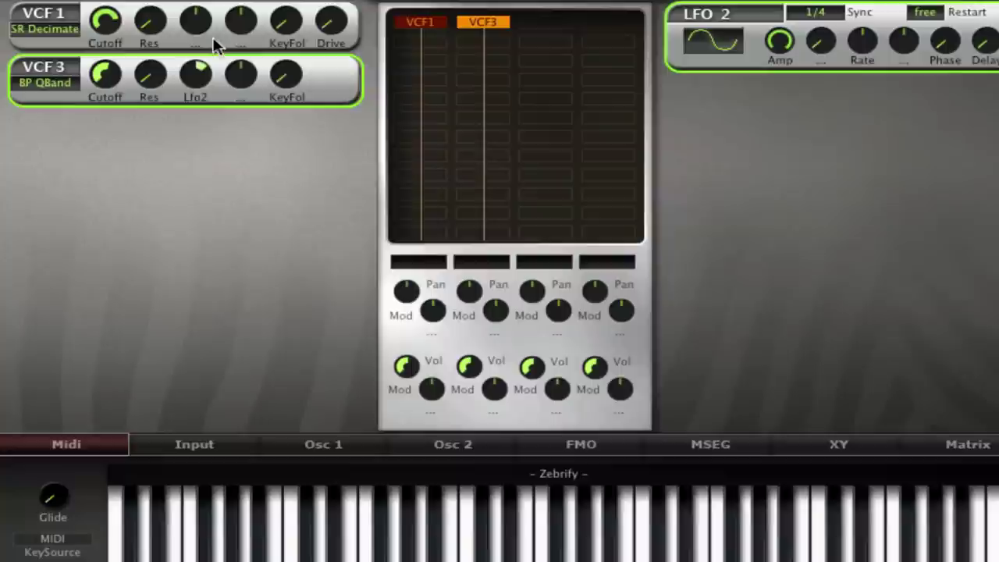
click(207, 17)
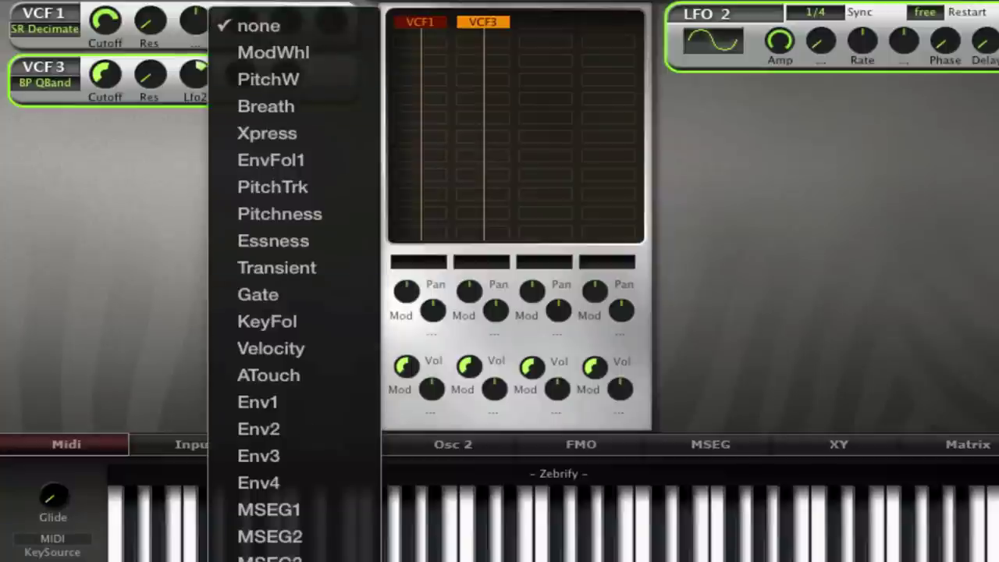
click(265, 561)
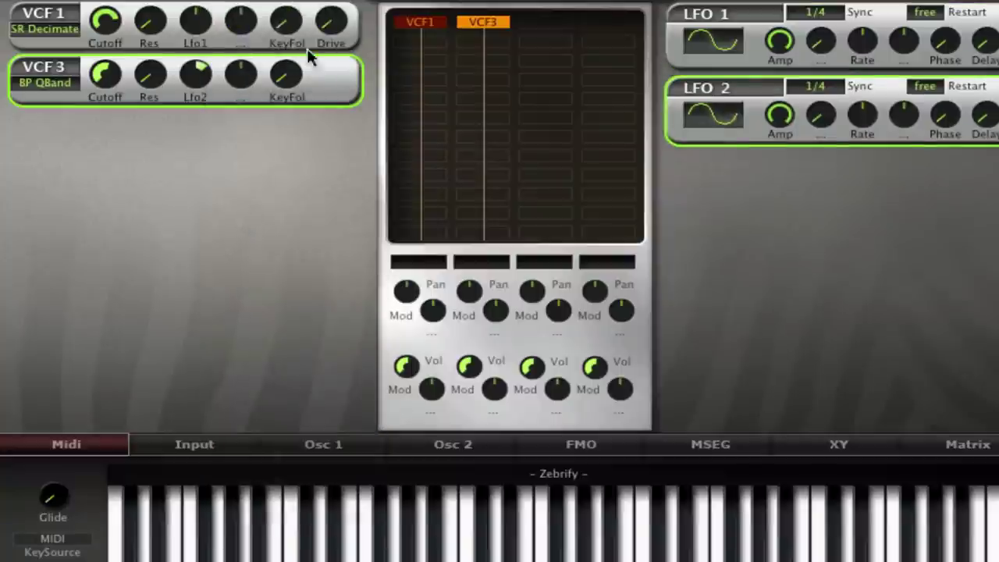
drag(201, 21, 223, 3)
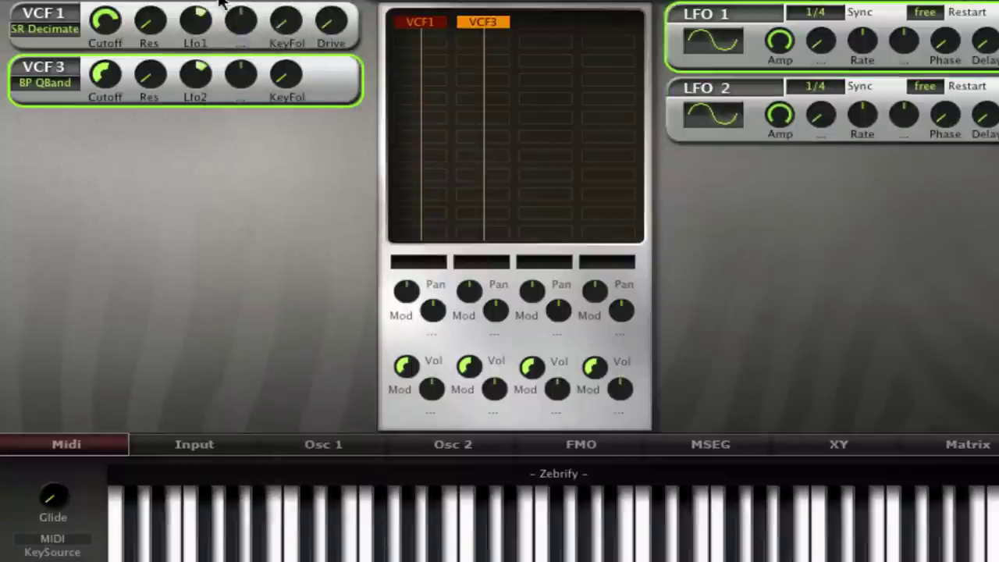
Show Zebrify's input settings and set LFO 2's sync rate to 1/2.
click(160, 445)
click(108, 517)
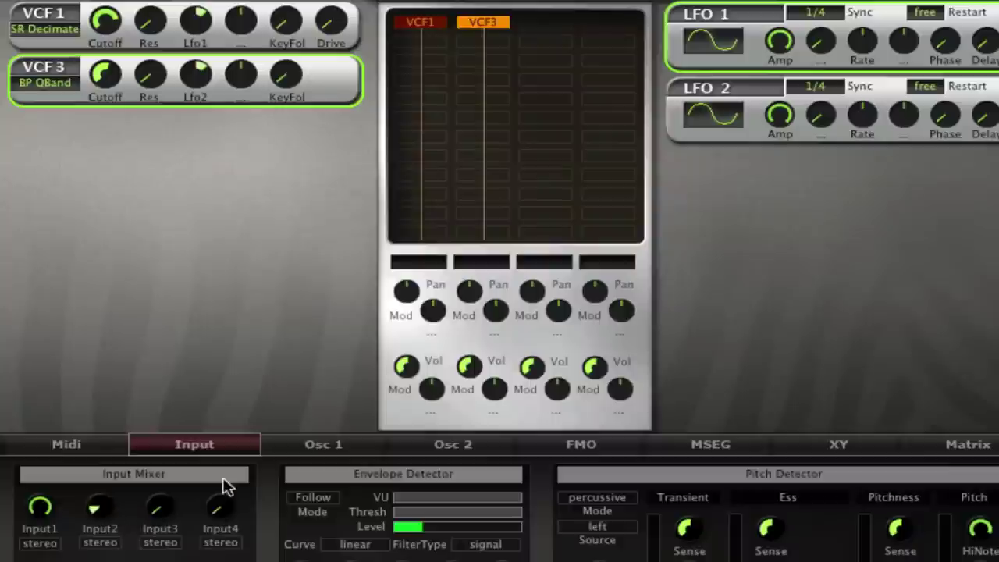
click(832, 87)
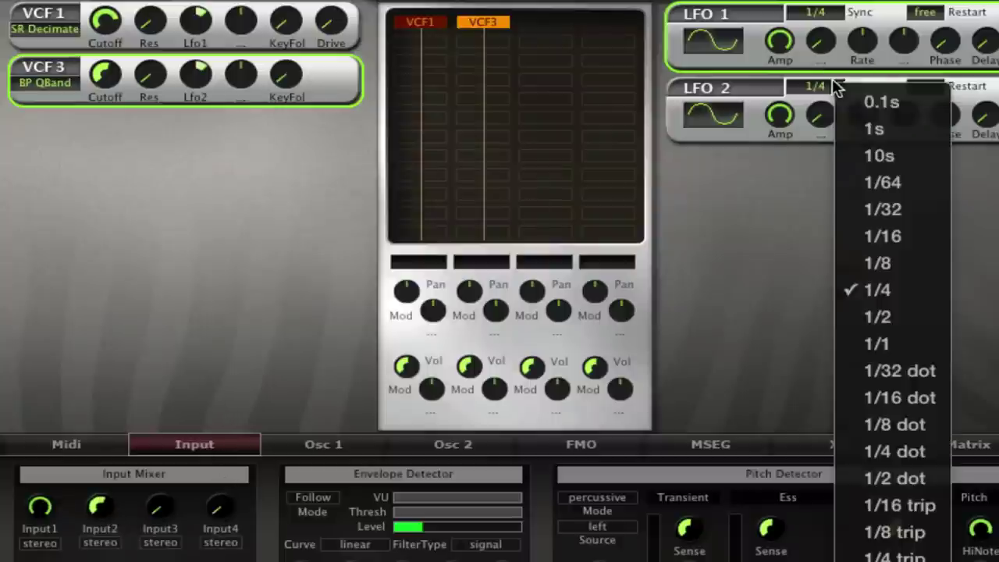
click(898, 316)
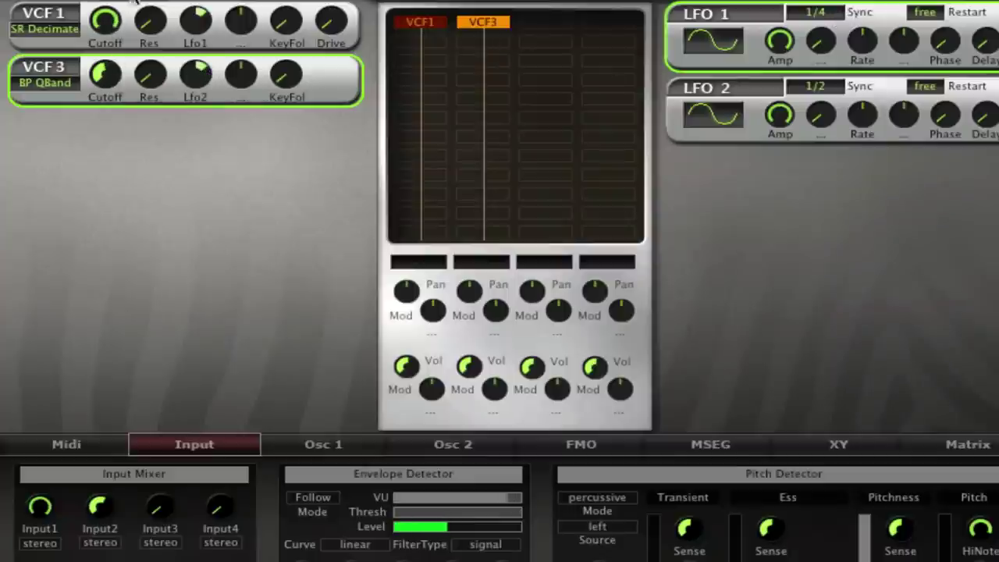
Raise VCF 3's Lfo2 depth and resonance, adjust its cutoff, turn the first lane's volume fully down and raise Input2 to maximum.
drag(181, 102, 201, 45)
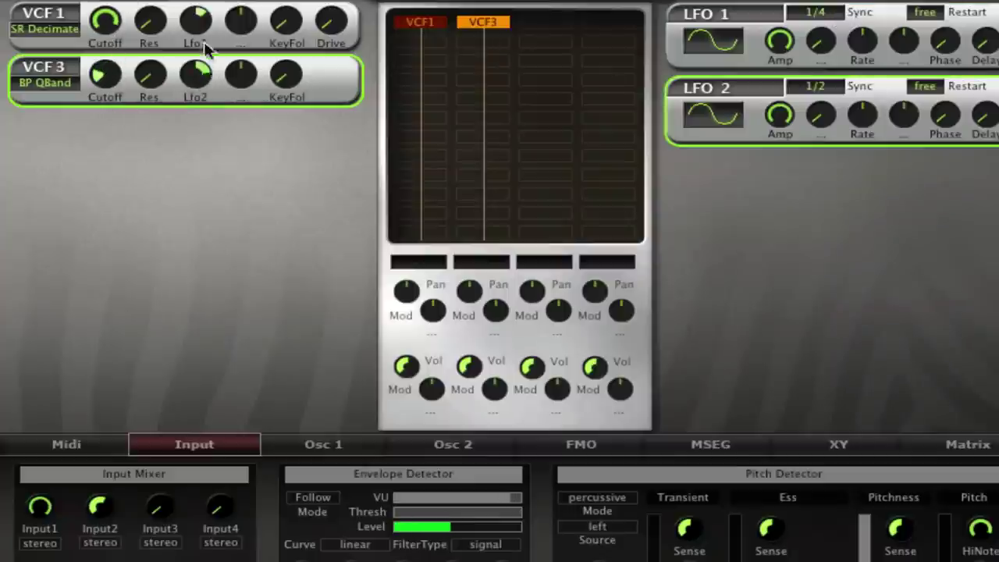
drag(145, 94, 147, 59)
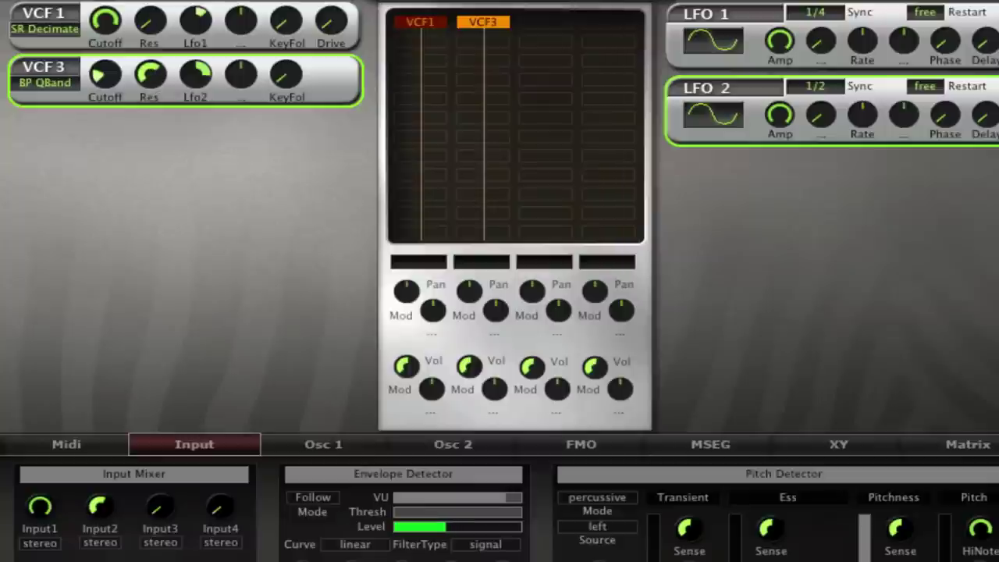
drag(107, 86, 104, 39)
drag(403, 375, 396, 424)
drag(111, 522, 138, 450)
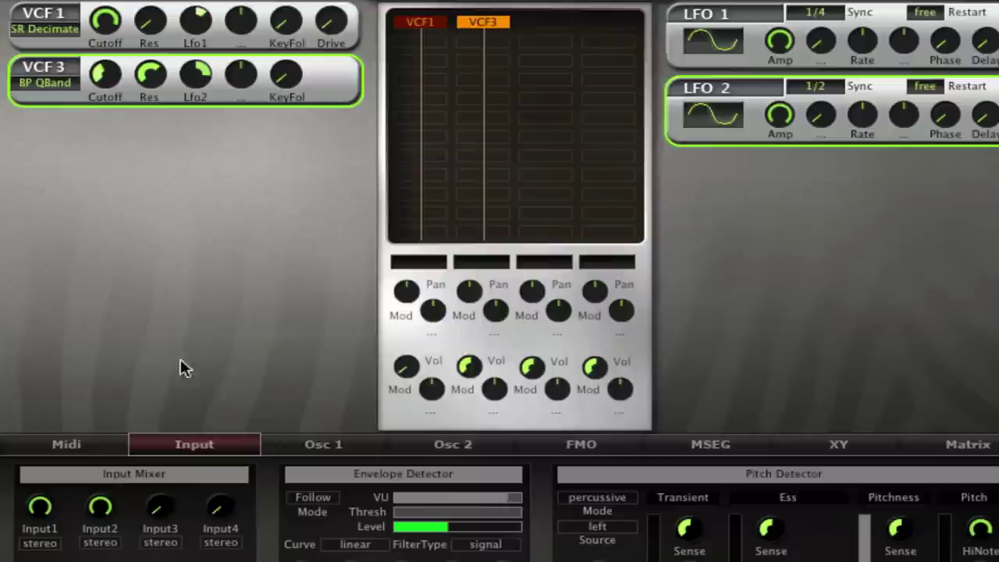
Reduce VCF 3's Lfo2 depth and resonance, and set LFO 2's sync rate to 1/8.
drag(197, 95, 183, 126)
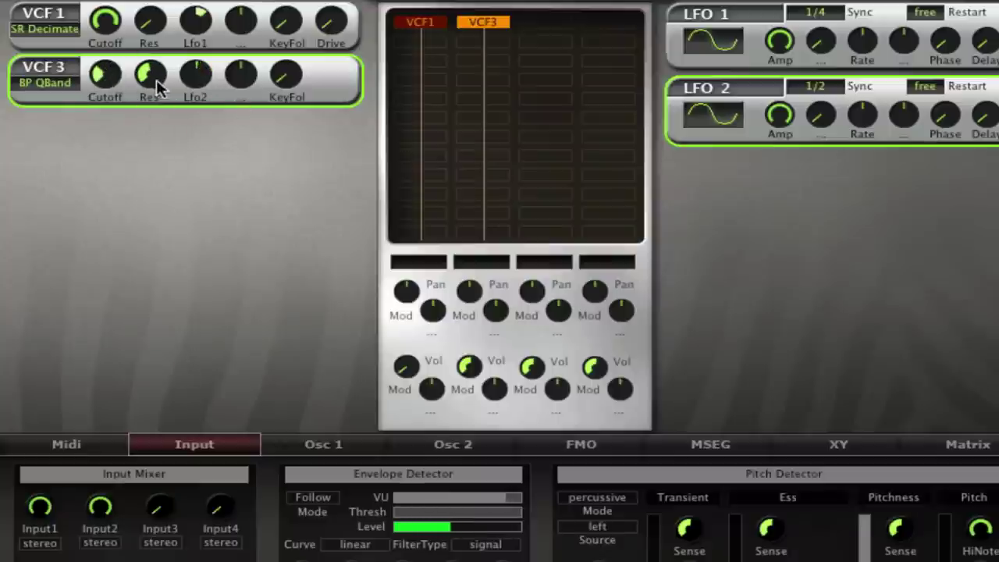
click(819, 85)
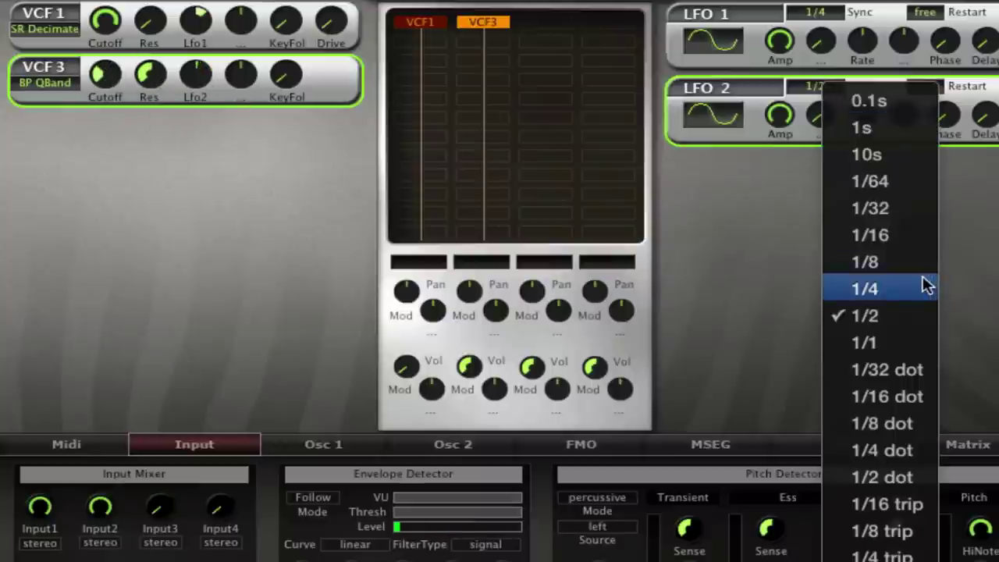
click(919, 263)
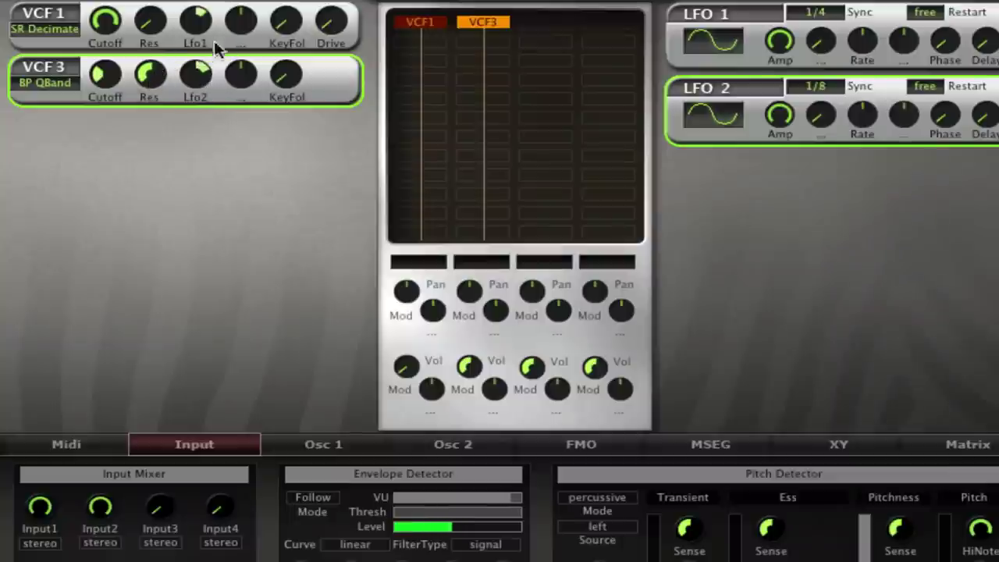
Lower both filters' LFO depths, readjust the VCF 3 cutoff and bring the first lane's volume back up.
drag(188, 77, 192, 107)
mouse_move(108, 69)
mouse_down()
mouse_move(112, 44)
mouse_move(94, 86)
mouse_move(101, 68)
mouse_up()
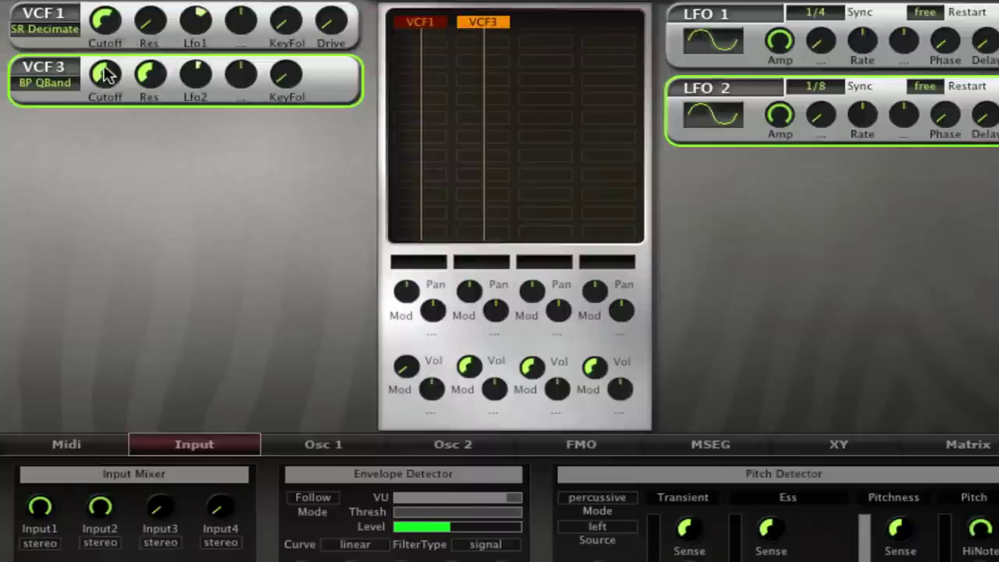
drag(209, 22, 203, 33)
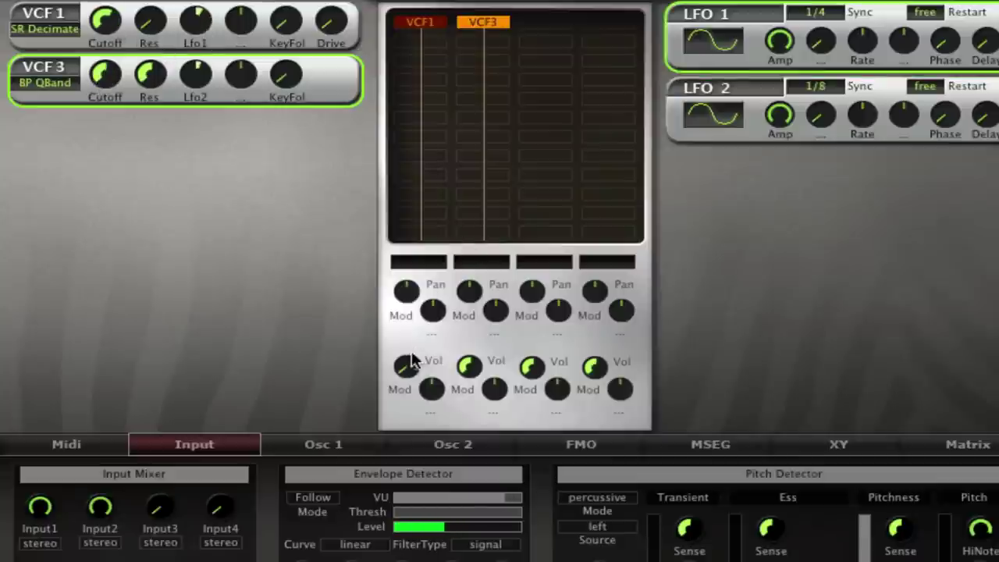
drag(404, 368, 434, 361)
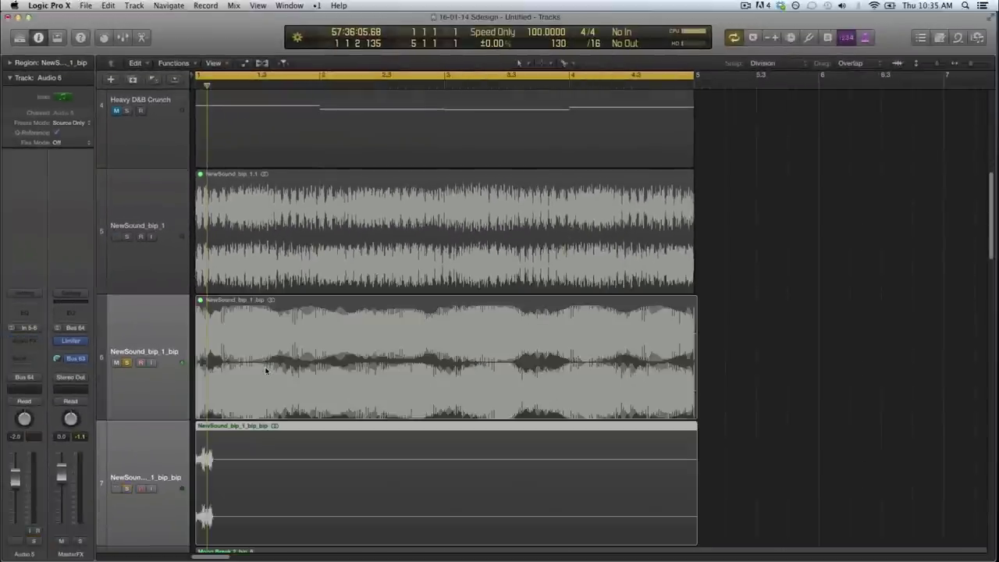
Unsolo the NewSound_bip_1_bip track and solo the newly bounced NewSound_bip_1_bip_bip track.
scroll(266, 370, down, 2)
click(148, 265)
click(127, 300)
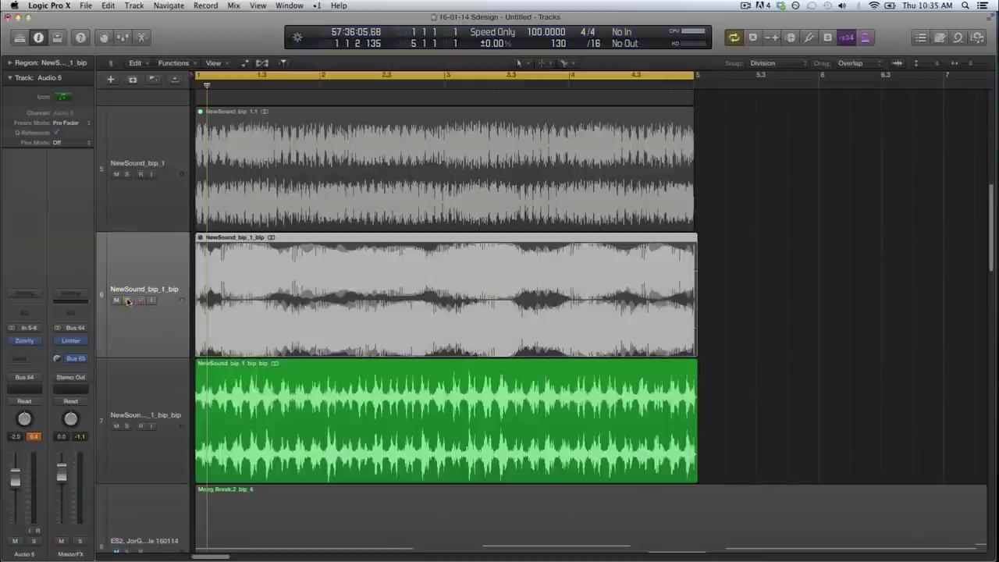
click(164, 383)
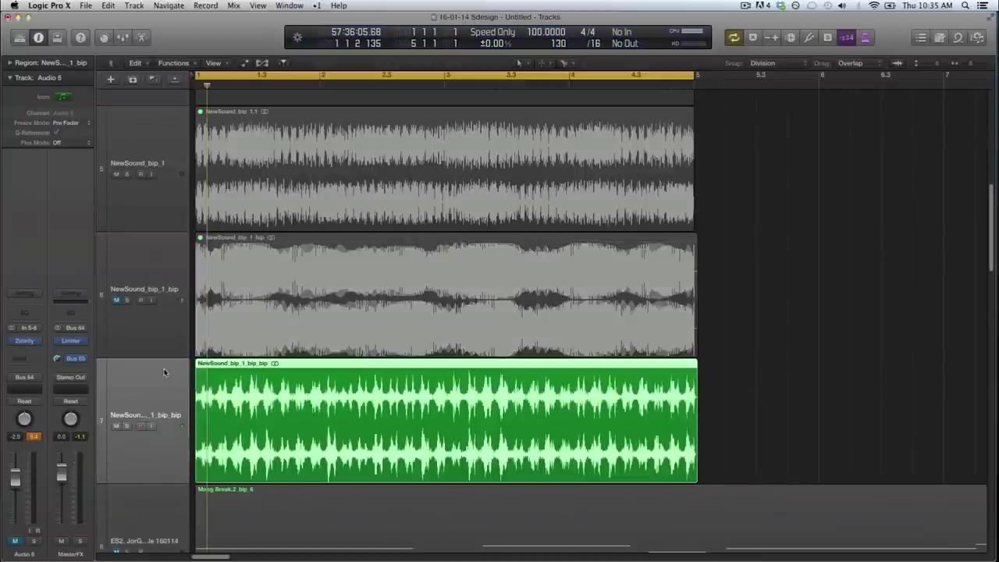
click(126, 426)
Play back the NewSound_bip_1_bip_bip region and trim its end to about beat 4 of bar 1.
scroll(300, 313, down, 6)
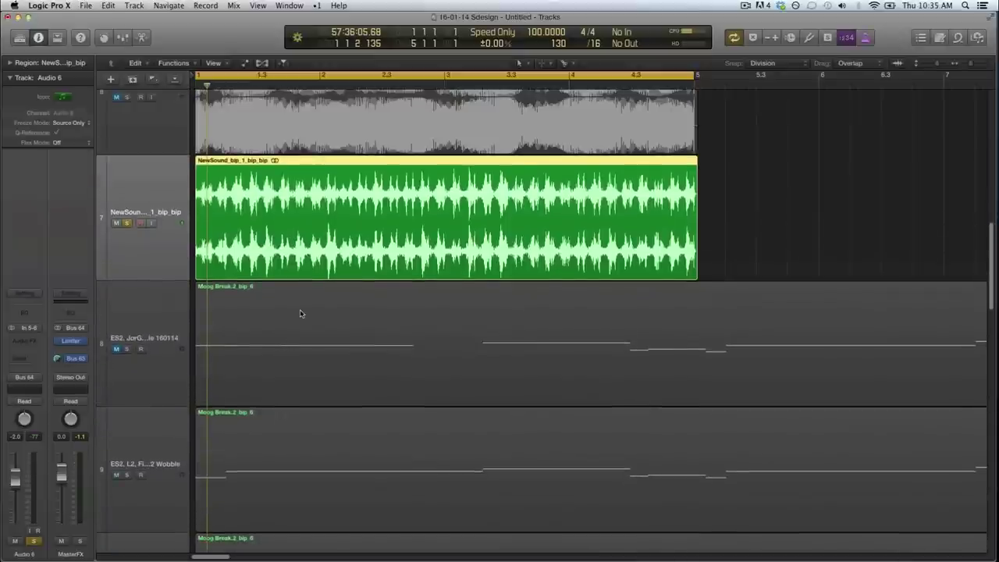
scroll(301, 314, up, 2)
key(space)
scroll(301, 314, up, 2)
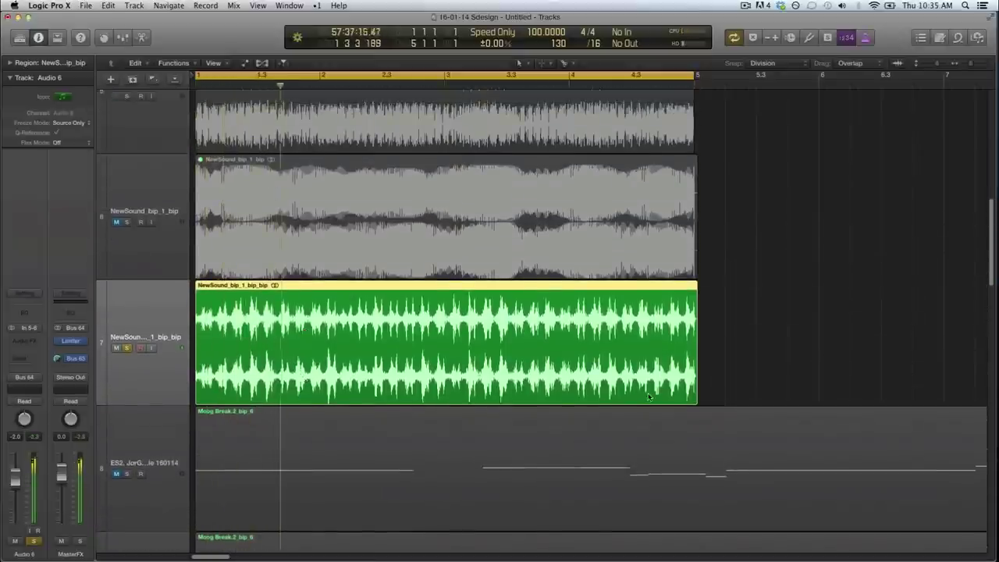
drag(693, 399, 285, 409)
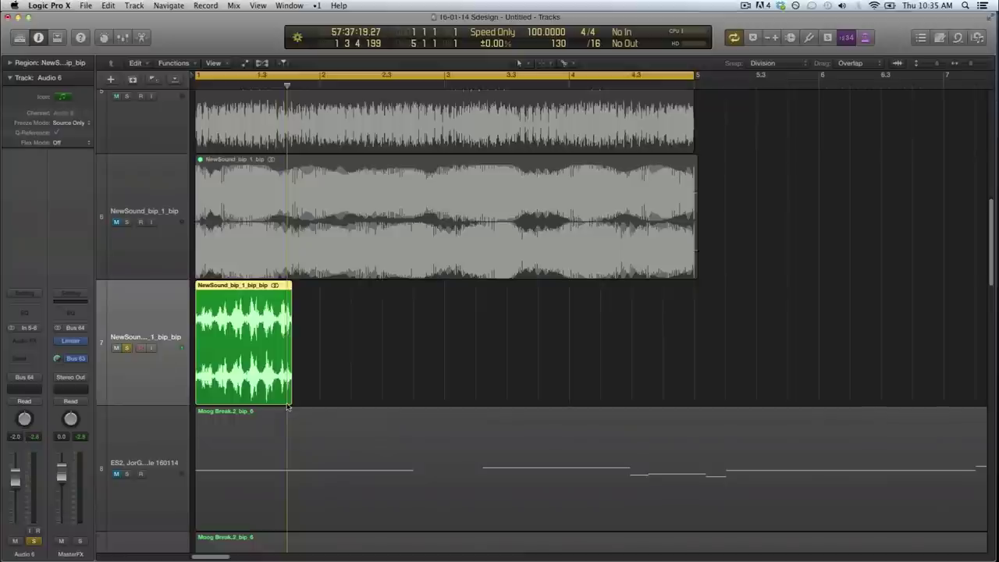
Turn on flex for the NewSound_bip_1_bip_bip track in Monophonic mode and stretch its region to just past bar 5.
key(super+f)
click(143, 354)
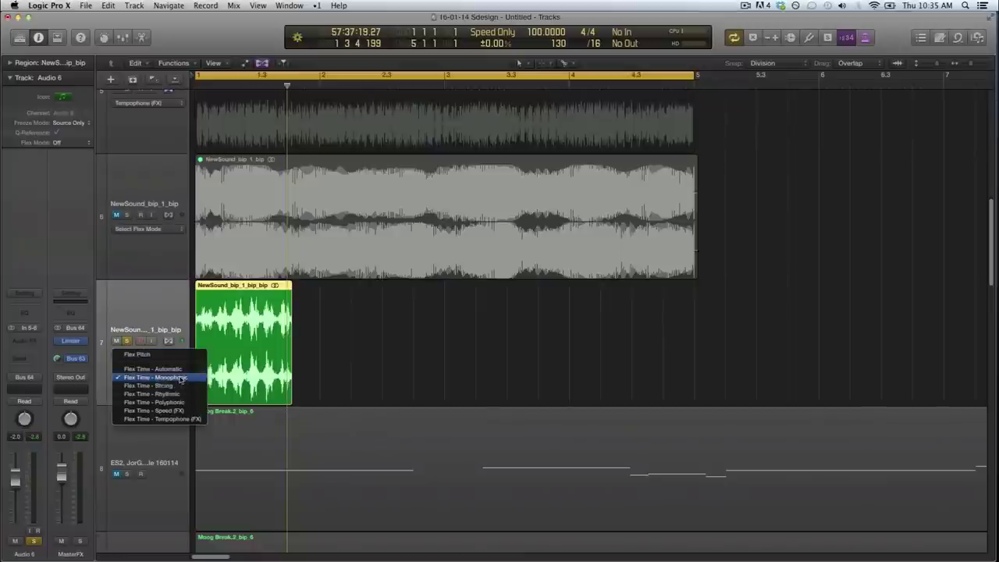
click(148, 379)
drag(298, 292, 708, 320)
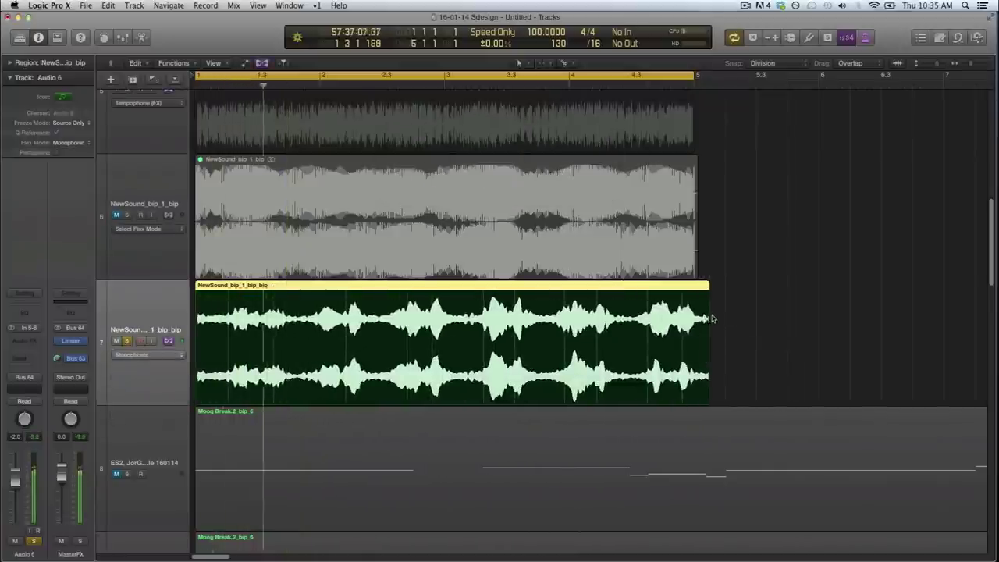
Insert a stereo Overdrive on the NewSound_bip_1_bip_bip track and set its drive to 10 dB and tone to 4200 Hz during playback.
click(27, 342)
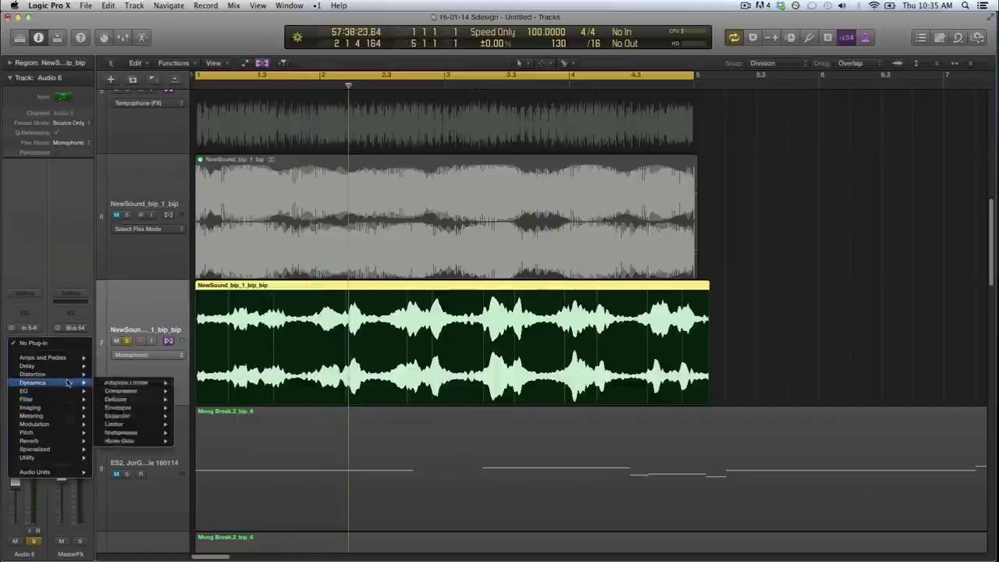
mouse_move(78, 375)
mouse_move(156, 407)
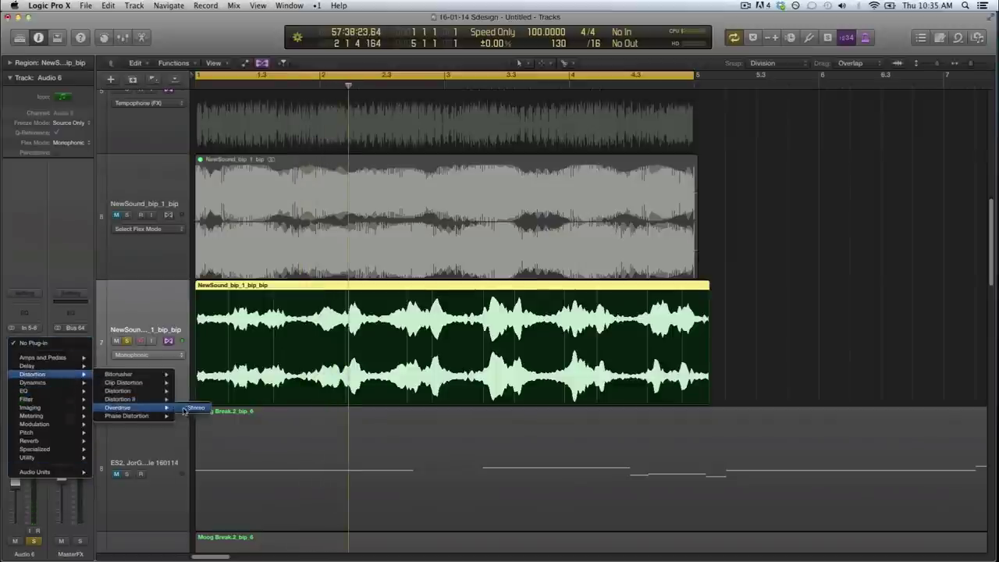
click(188, 407)
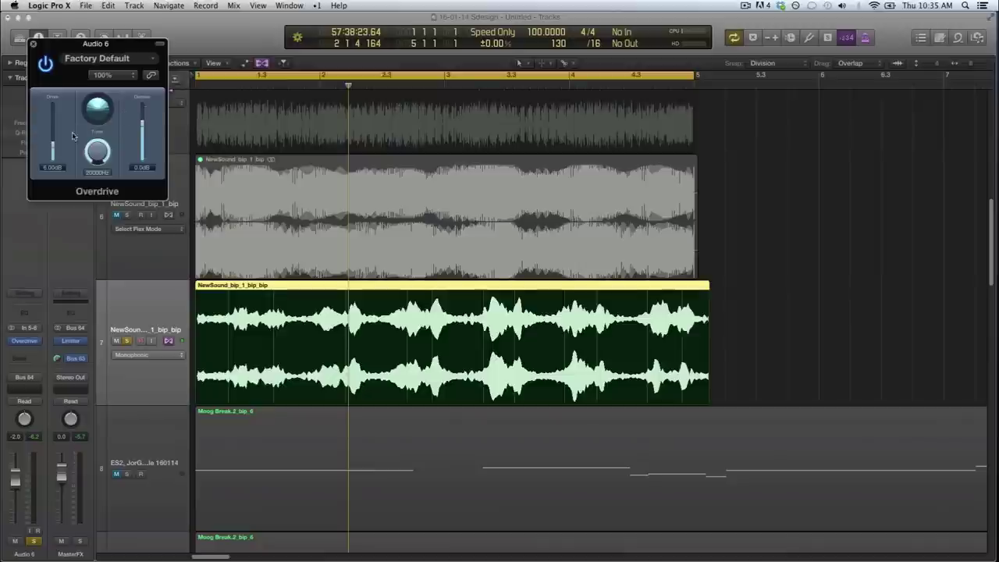
key(space)
drag(53, 146, 98, 153)
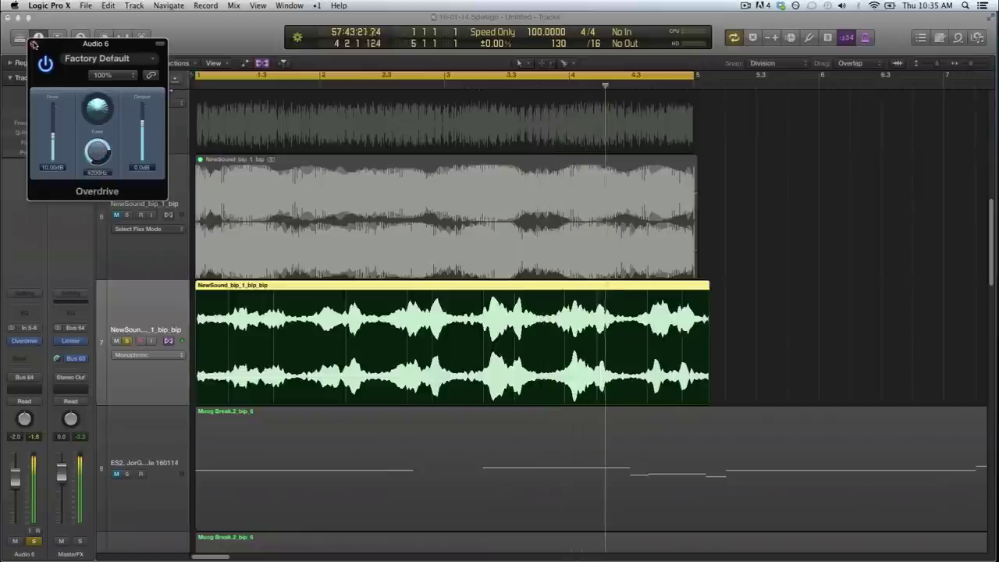
click(34, 43)
Try the Speed (FX) flex mode on the overdriven track and switch it to Tempophone (FX).
click(79, 144)
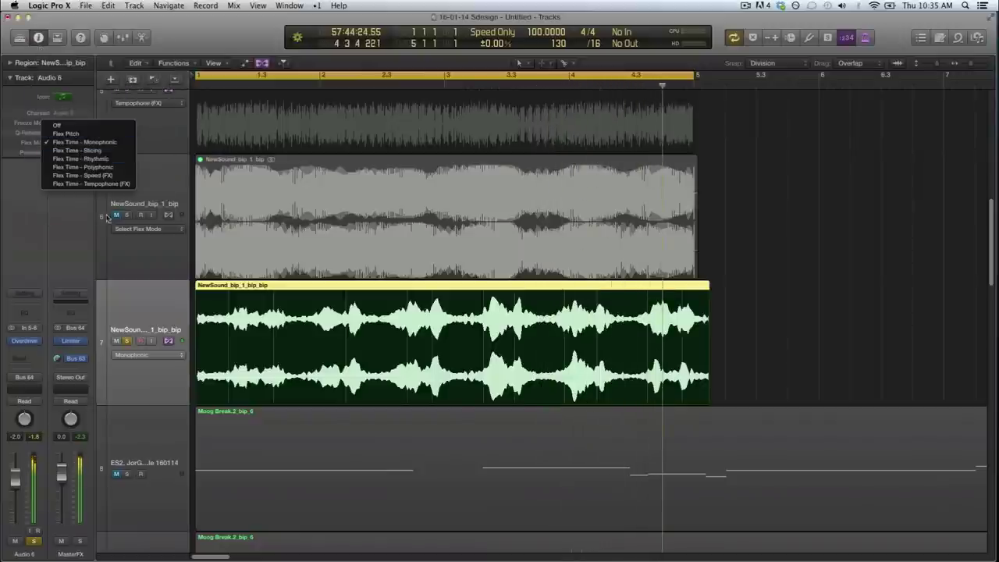
click(97, 176)
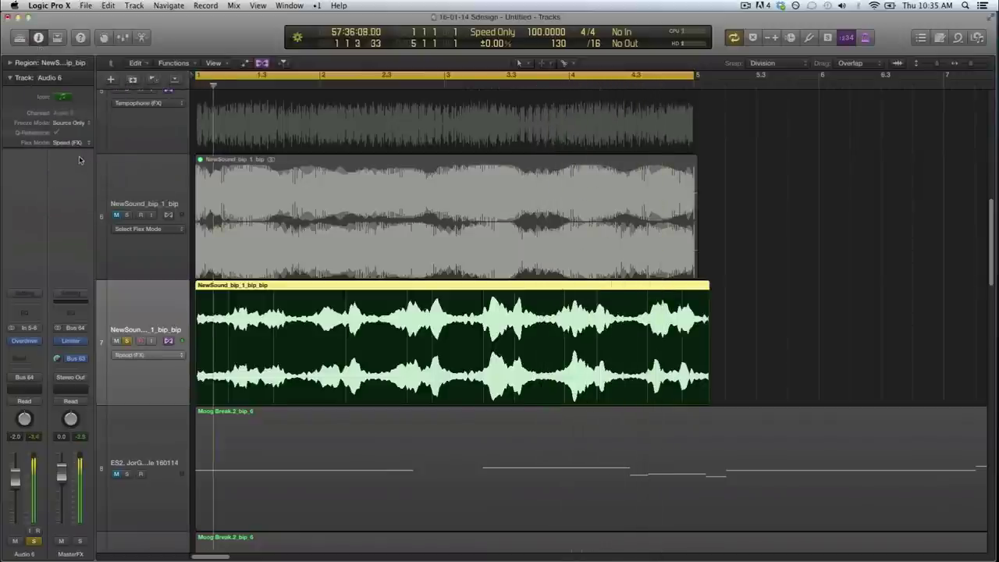
click(69, 143)
click(70, 151)
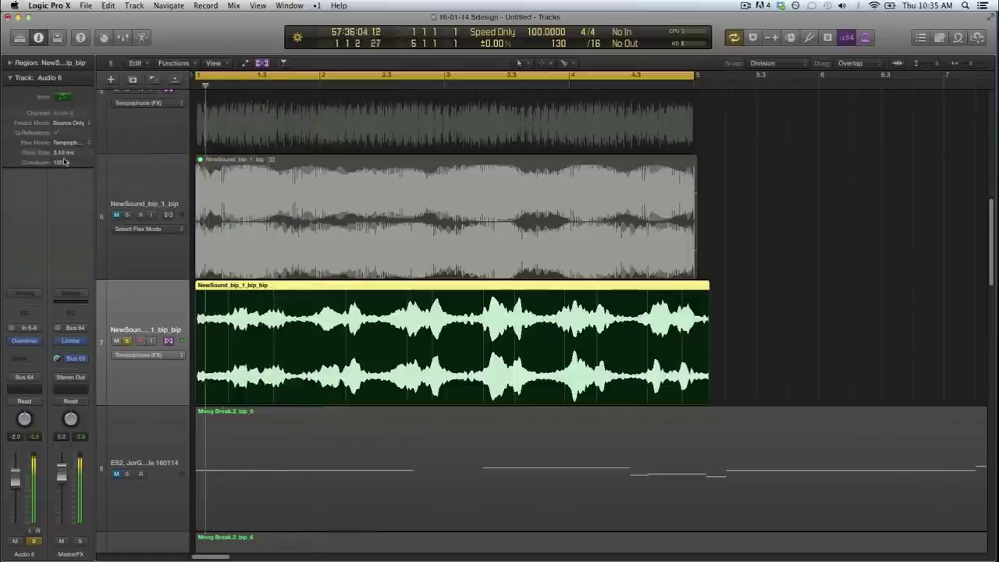
Set the track's Tempophone grain size to 58 ms while listening to different sizes.
mouse_move(65, 162)
mouse_down()
mouse_move(68, 105)
mouse_move(67, 162)
mouse_up()
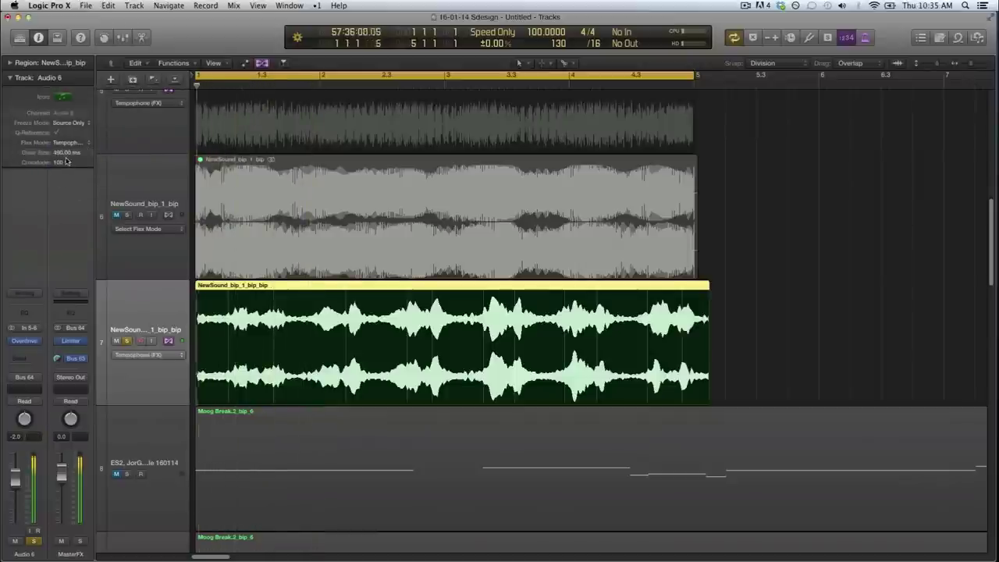
scroll(67, 154, down, 5)
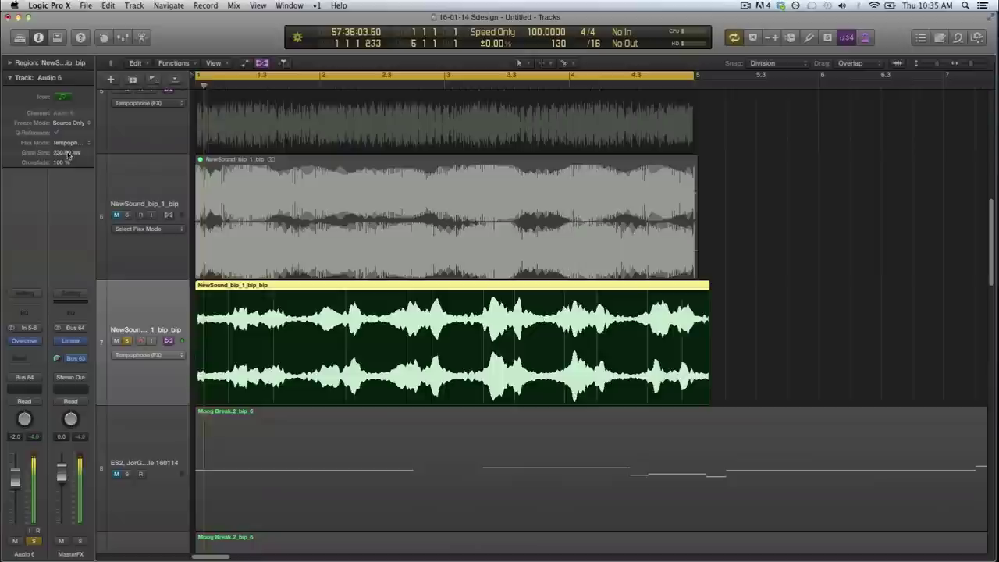
scroll(62, 160, down, 3)
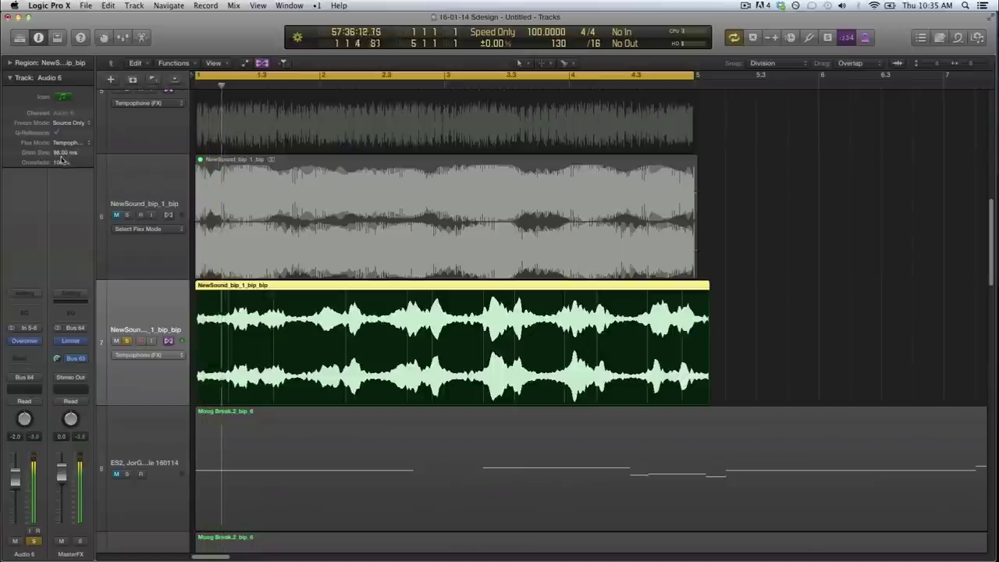
scroll(64, 158, down, 2)
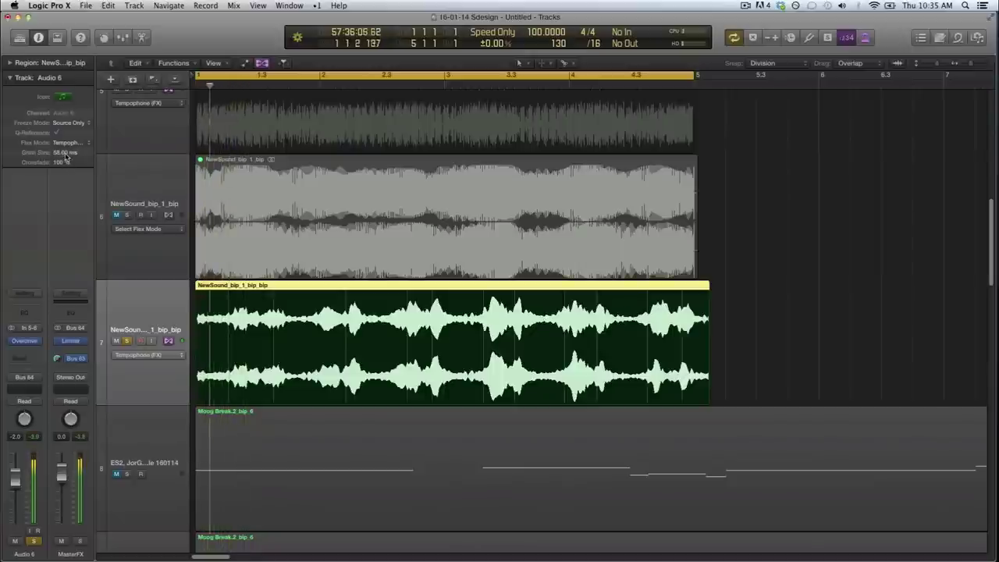
Hide the flex view and bounce the NewSound_bip_1_bip_bip region in place to a new audio track.
key(a)
key(a)
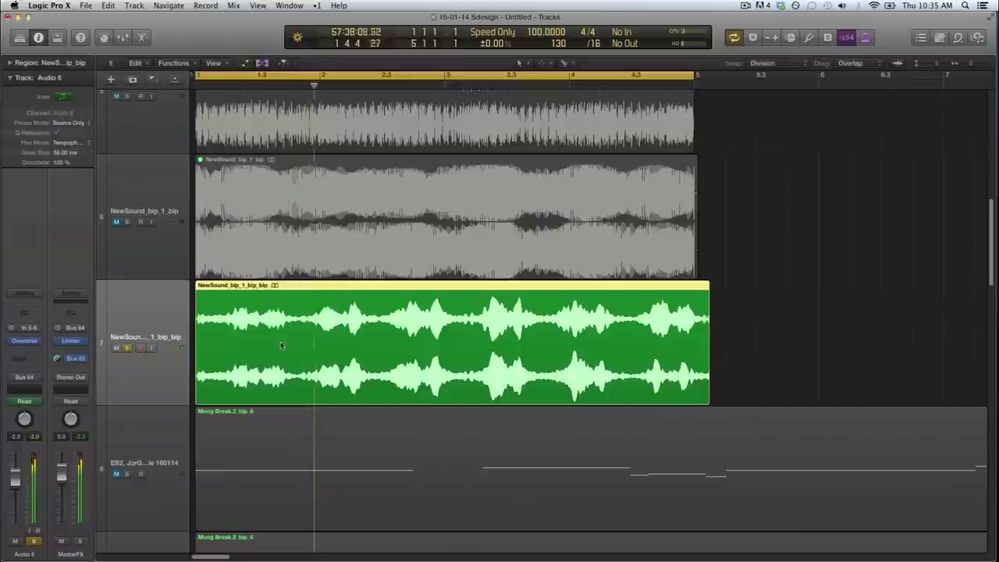
key(ctrl+b)
key(Return)
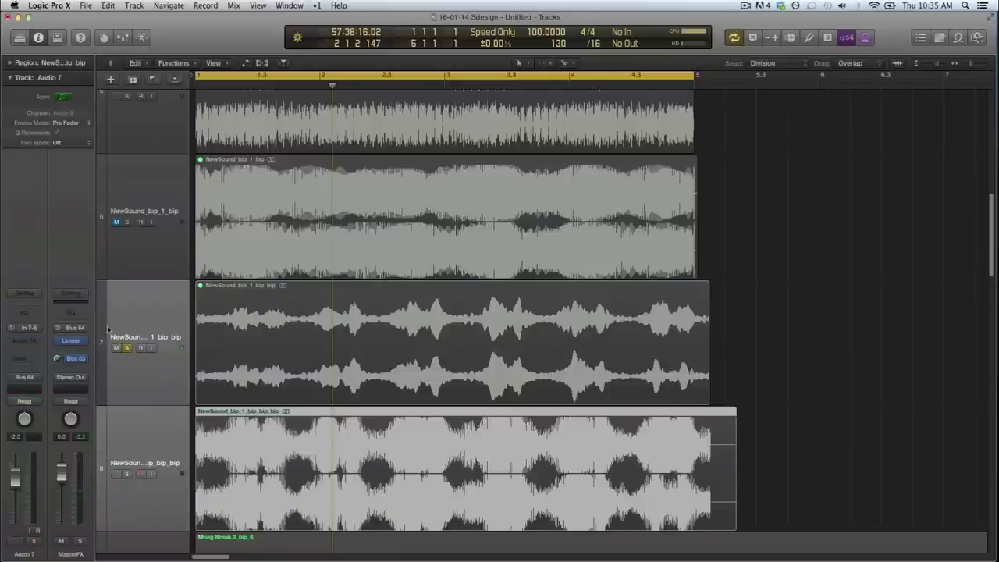
Mute and unsolo the NewSound_bip_1_bip_bip track and solo the newly bounced track below it.
click(117, 349)
click(126, 348)
click(136, 328)
click(167, 430)
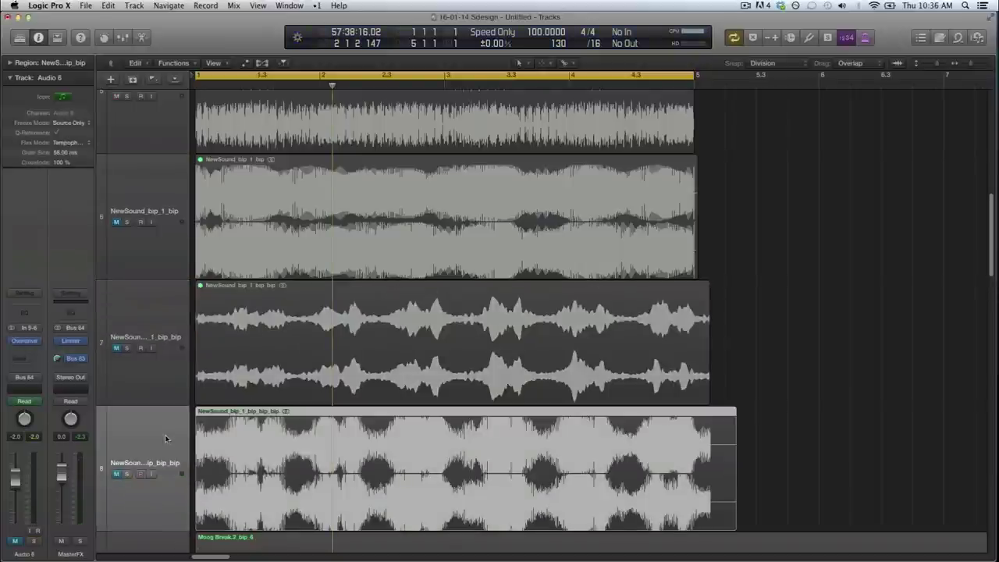
click(127, 474)
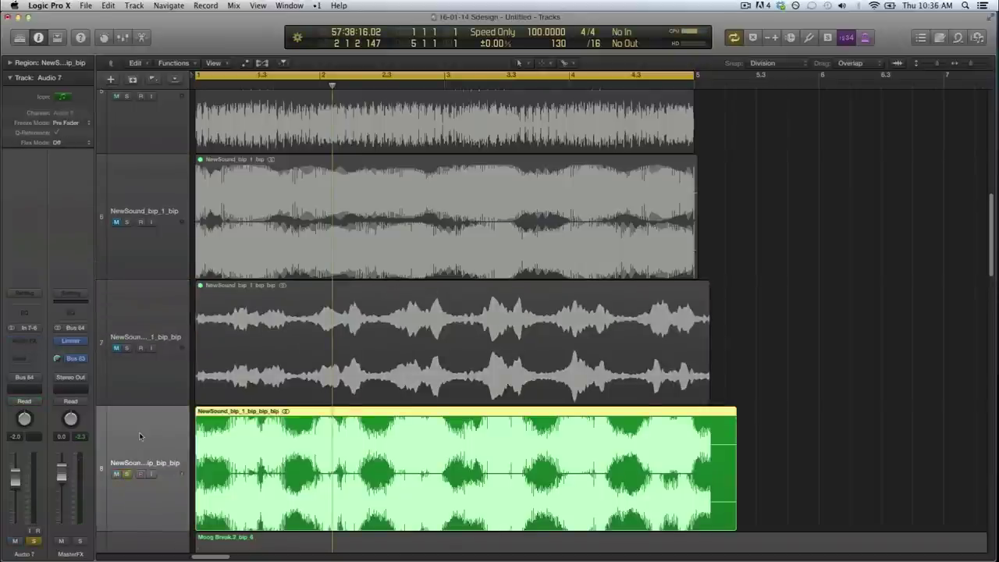
Play the new bounce, split its region at about beat 4 of bar 1 and delete the remainder.
scroll(139, 435, down, 2)
key(space)
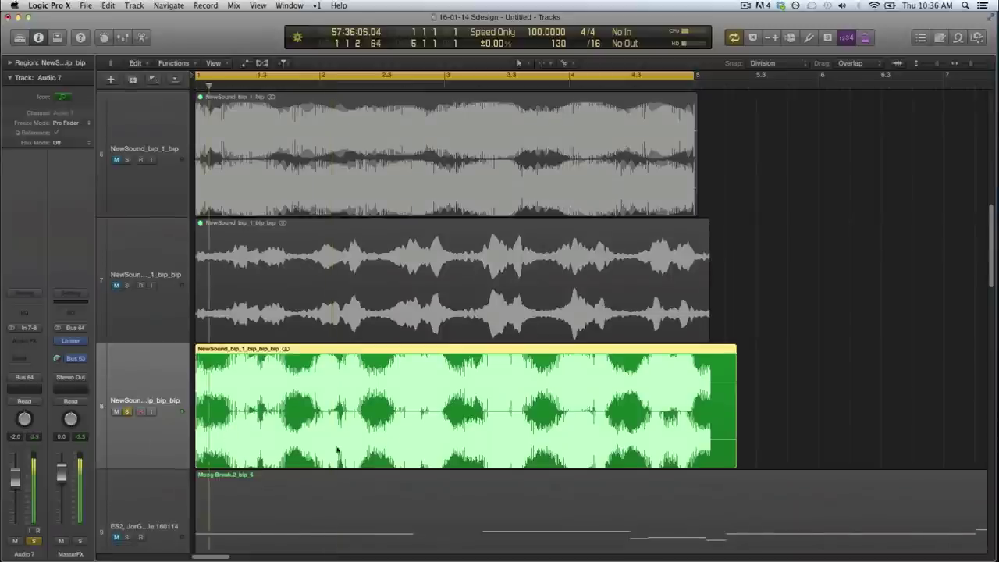
click(289, 383)
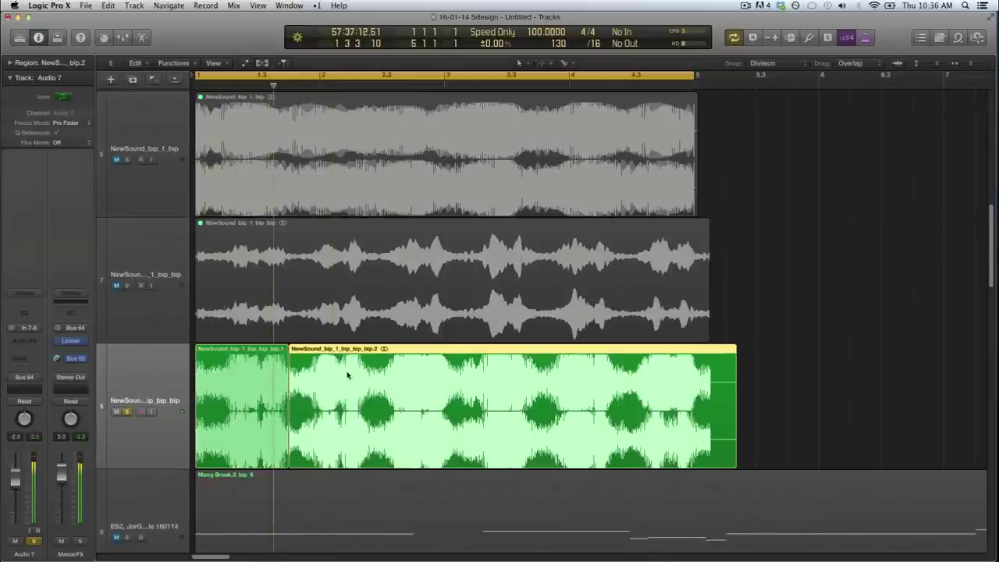
key(Delete)
Turn on flex for the new bounce in Monophonic mode and stretch its remaining region to just past bar 4.
click(283, 388)
key(super+f)
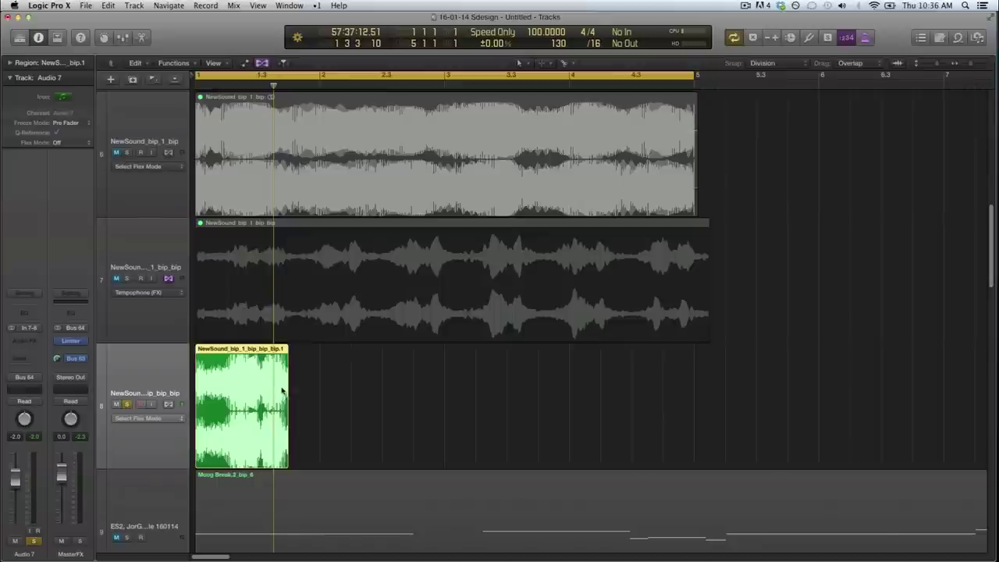
click(162, 417)
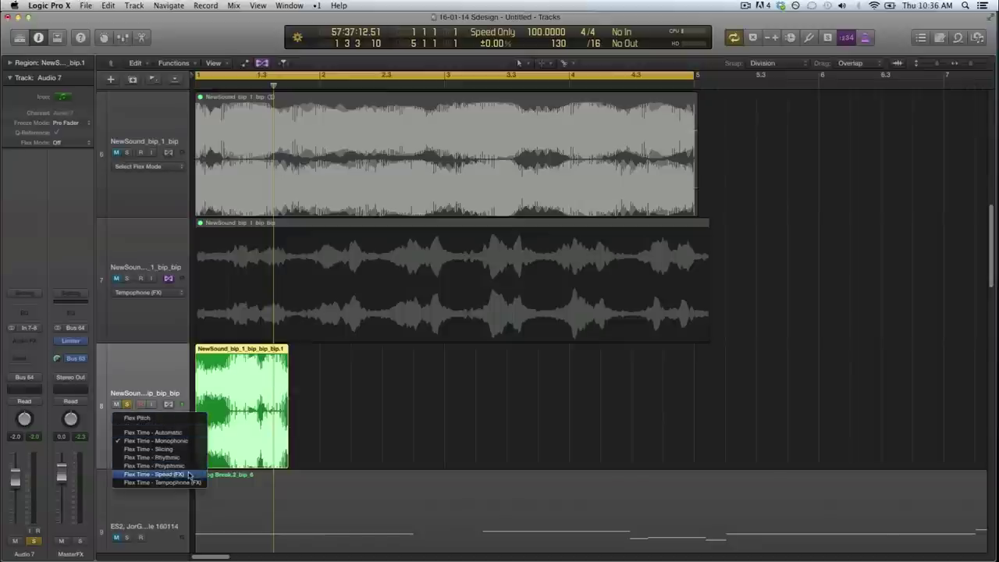
click(186, 443)
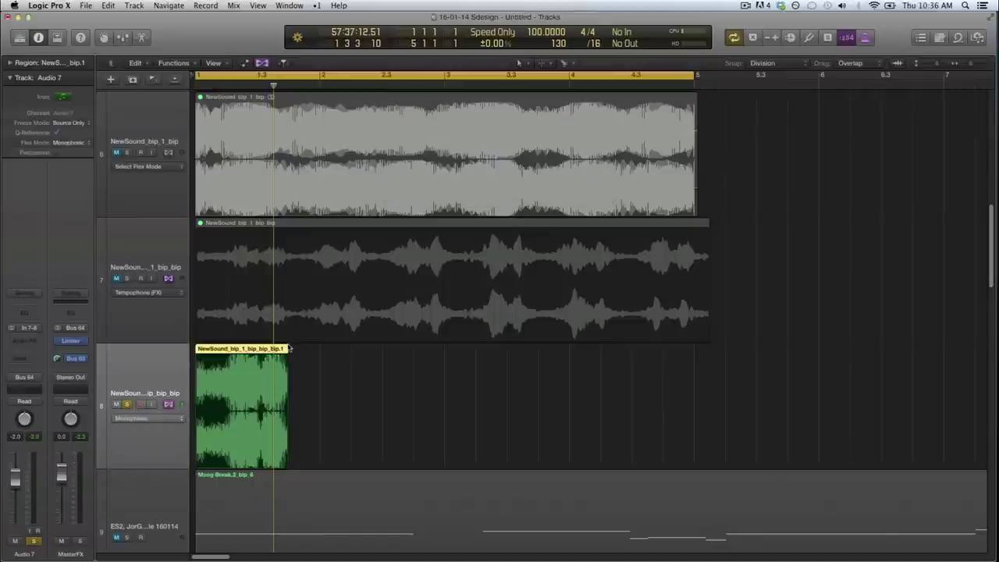
drag(290, 355, 641, 379)
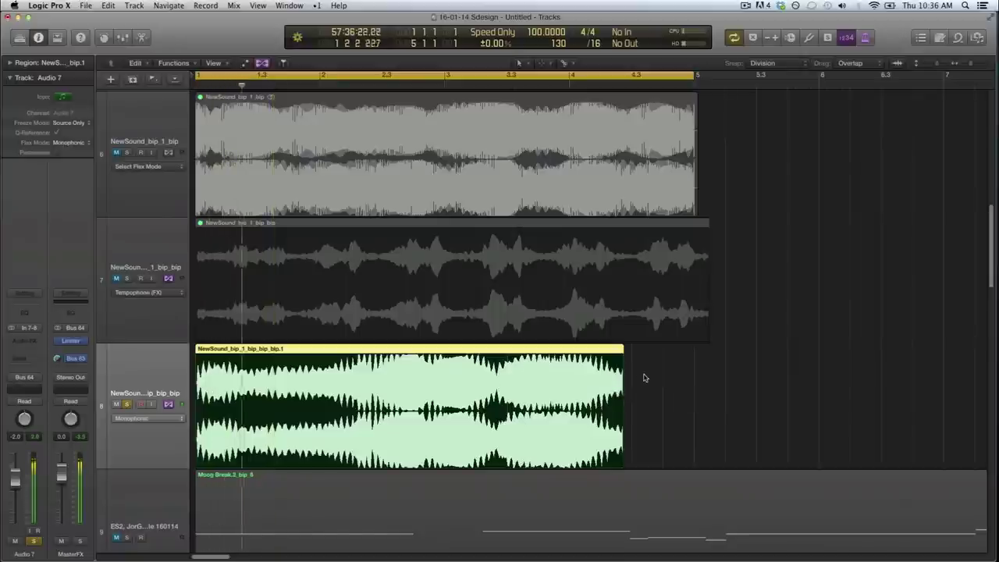
key(space)
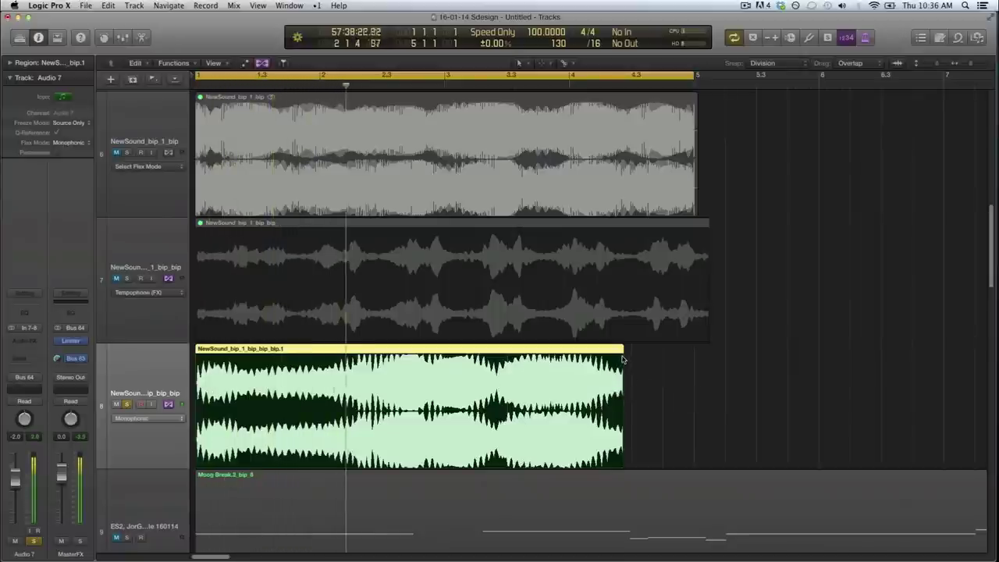
drag(623, 359, 577, 359)
Turn off cycle mode and hide the flex view.
key(c)
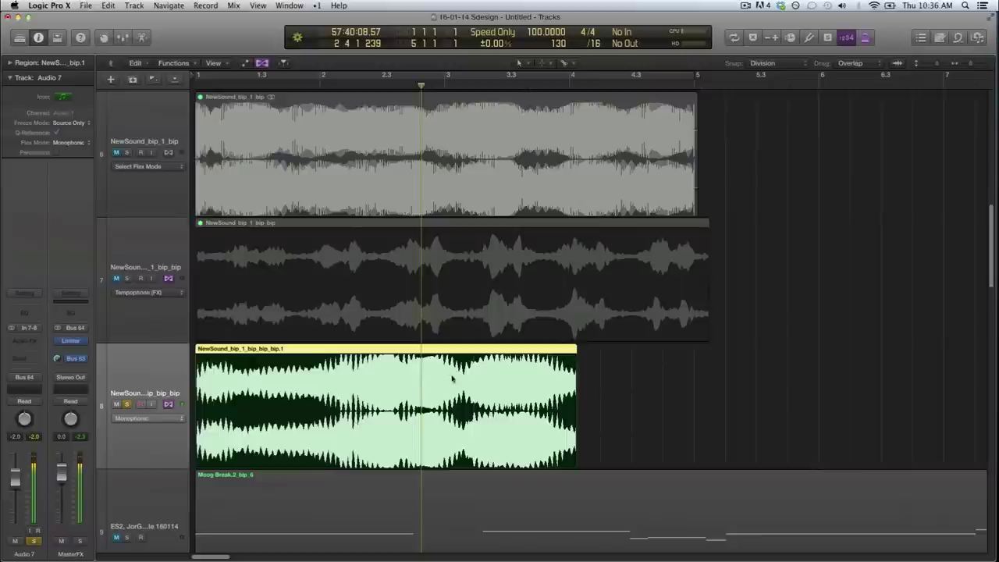
key(a)
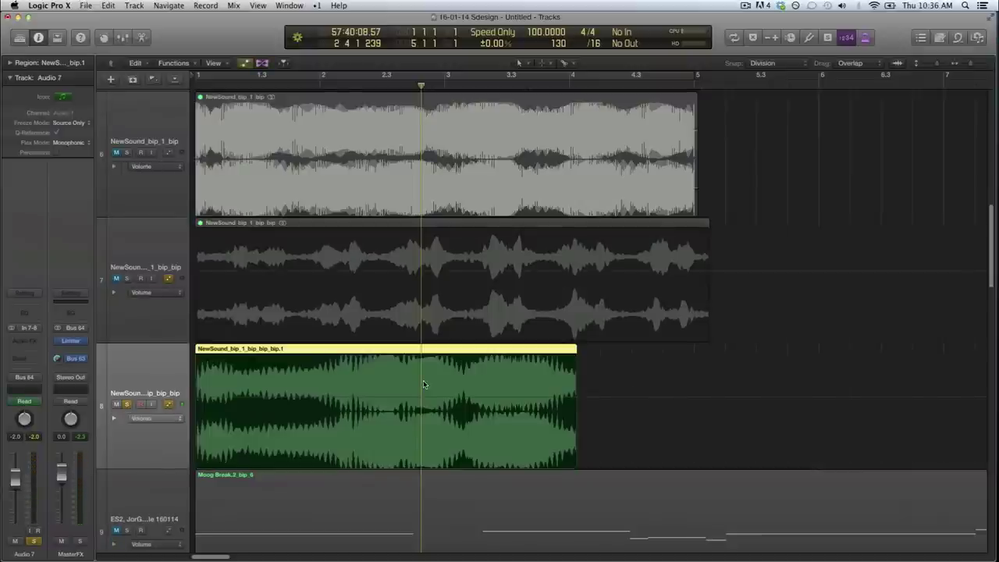
key(a)
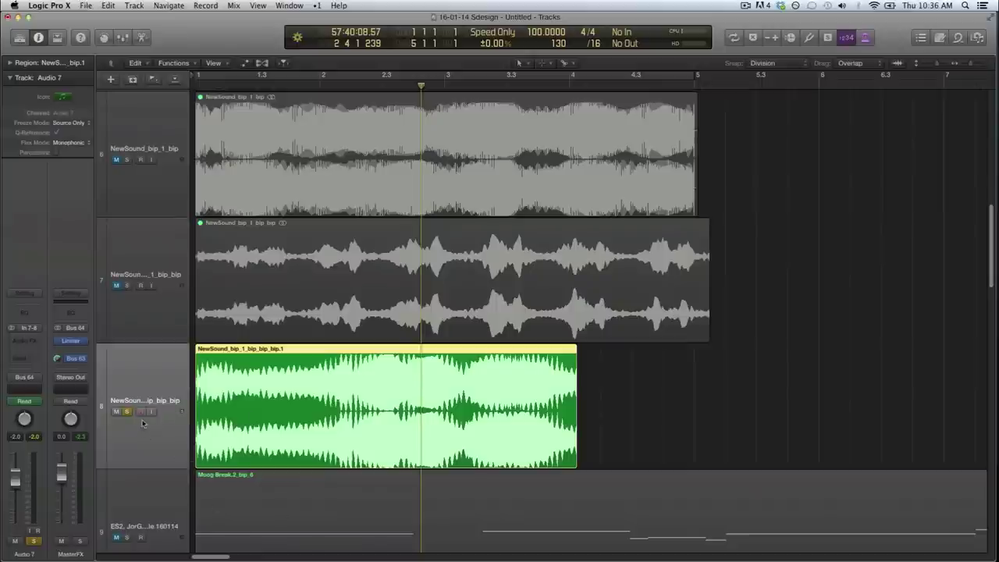
Unsolo and mute the track with the stretched NewSound_bip_1_bip_bip_bip.1 region.
click(125, 413)
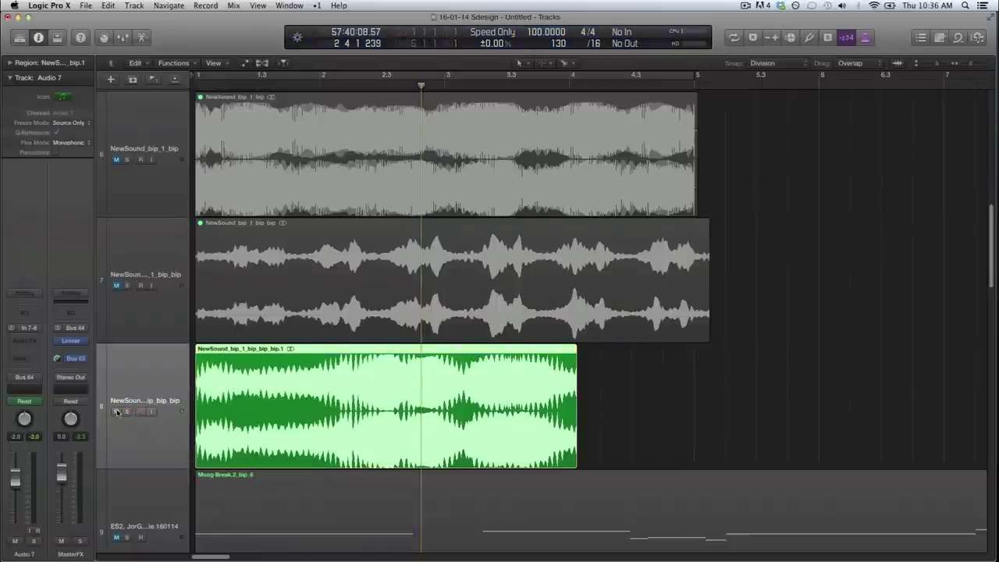
scroll(129, 421, up, 3)
scroll(145, 431, down, 3)
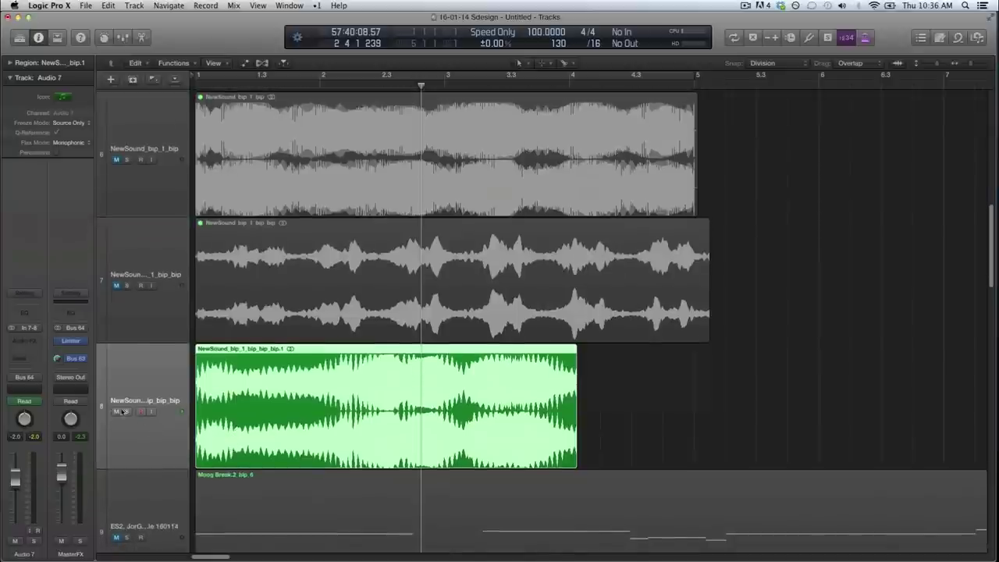
click(116, 412)
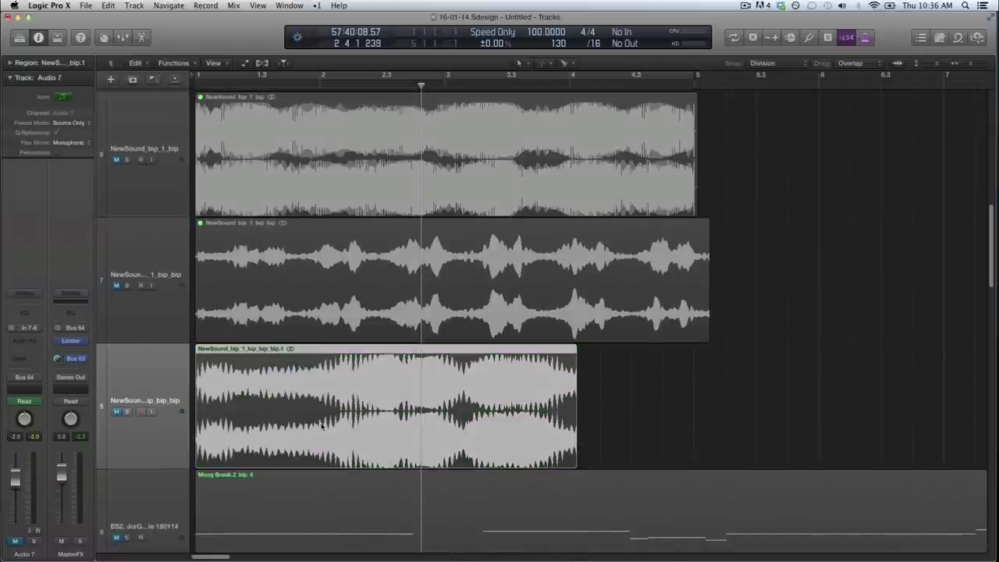
scroll(320, 425, up, 3)
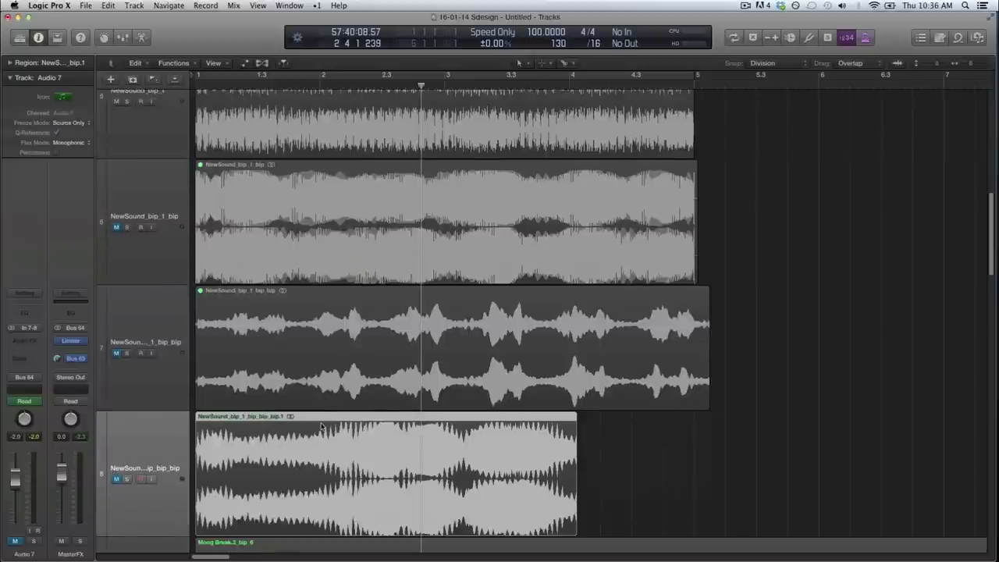